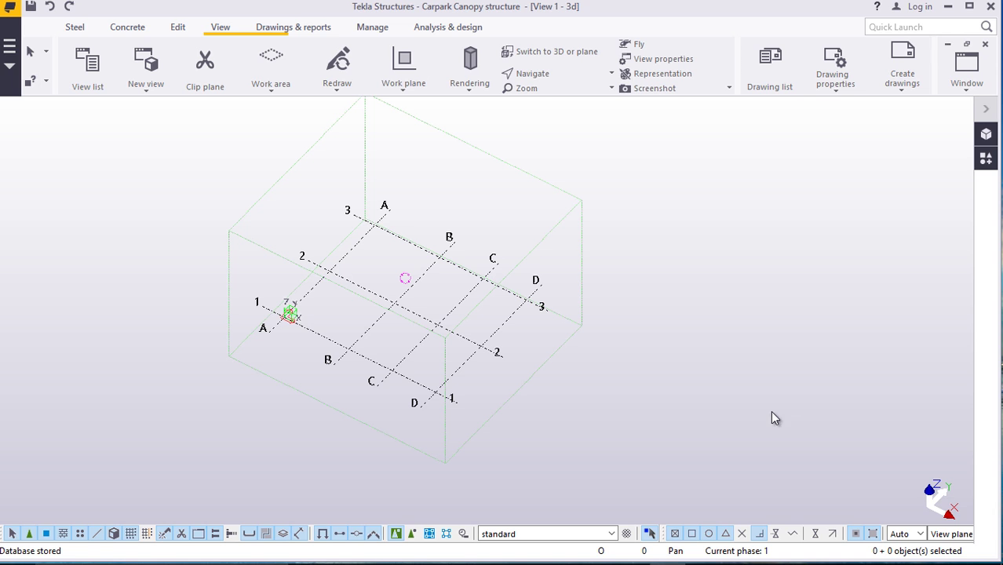
# Open the grid's properties and set the X coordinates to 5*3000 and the Y coordinates to 3*1750
pyautogui.scroll(5, 522, 345)
pyautogui.doubleClick(503, 296)
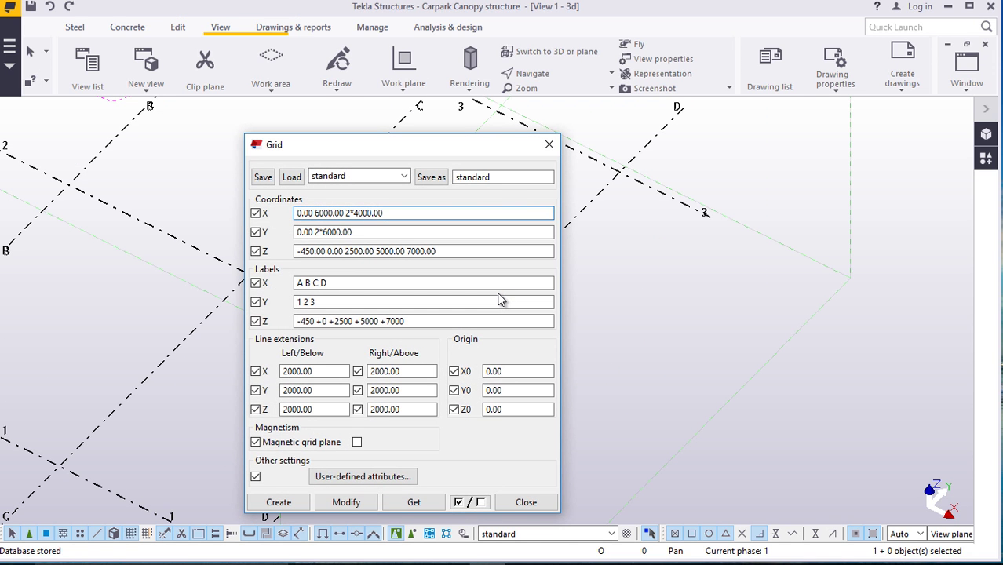
pyautogui.moveTo(389, 213); pyautogui.dragTo(294, 213)
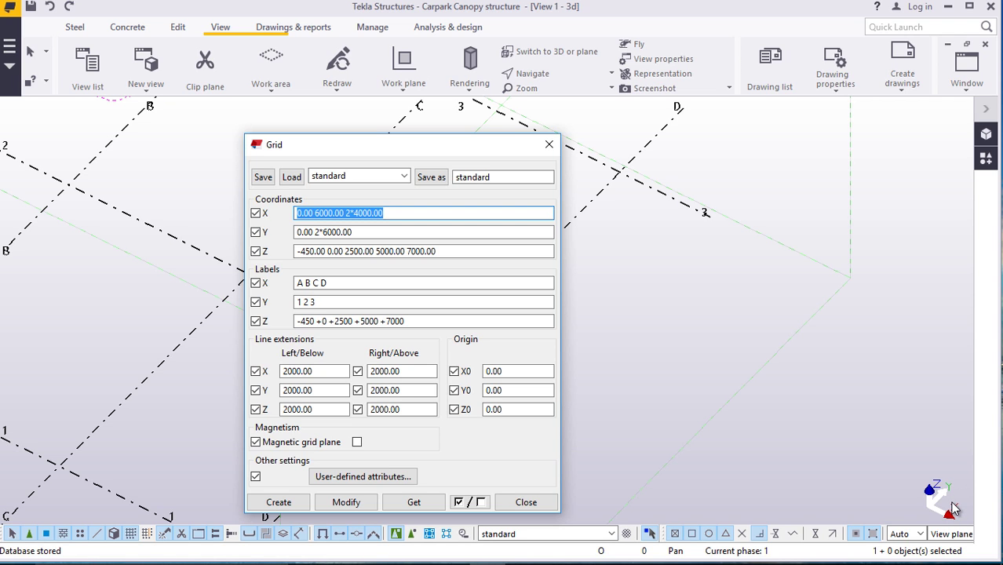
pyautogui.write('5')
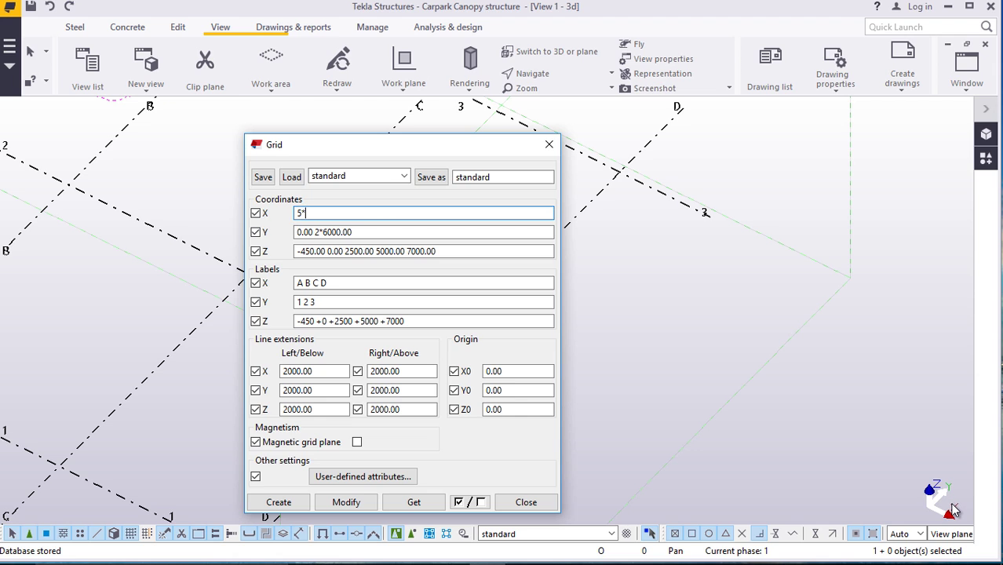
pyautogui.write('*3000')
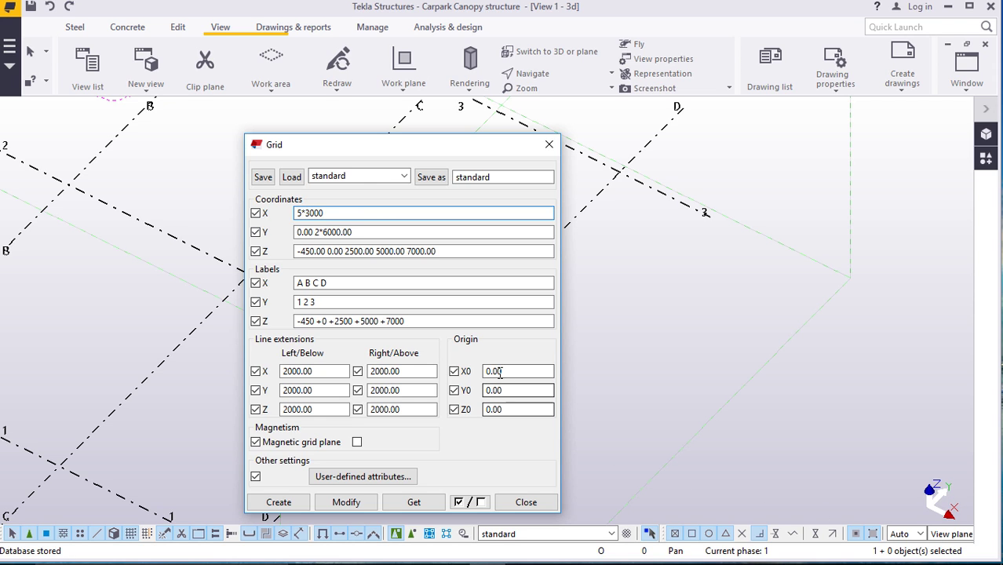
pyautogui.moveTo(354, 232); pyautogui.dragTo(273, 243)
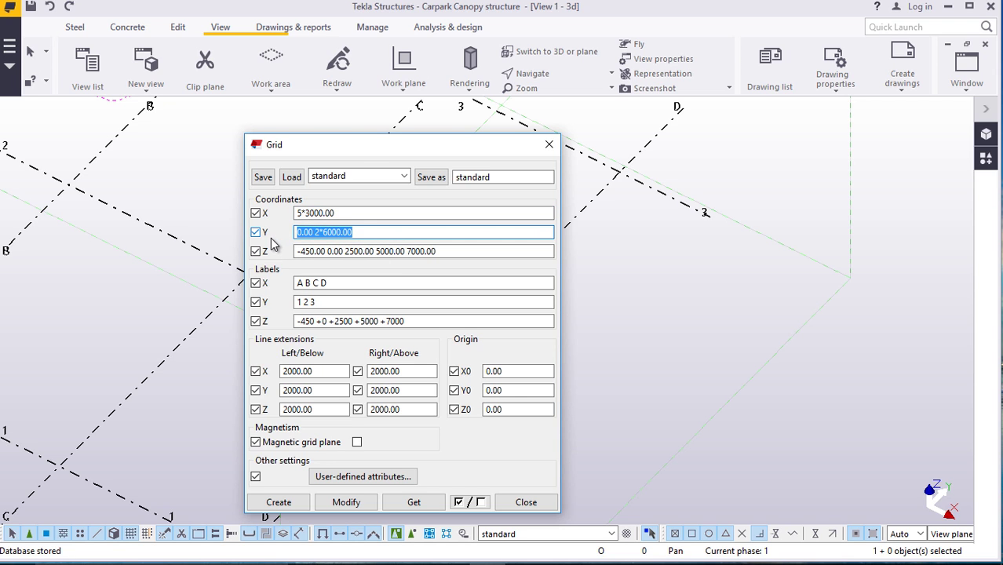
pyautogui.write('3')
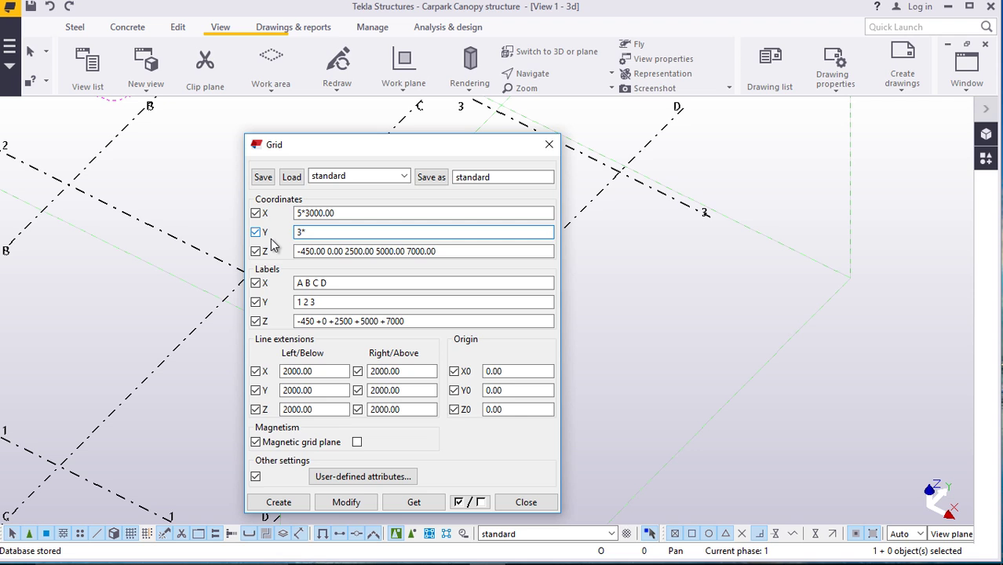
pyautogui.write('*1750')
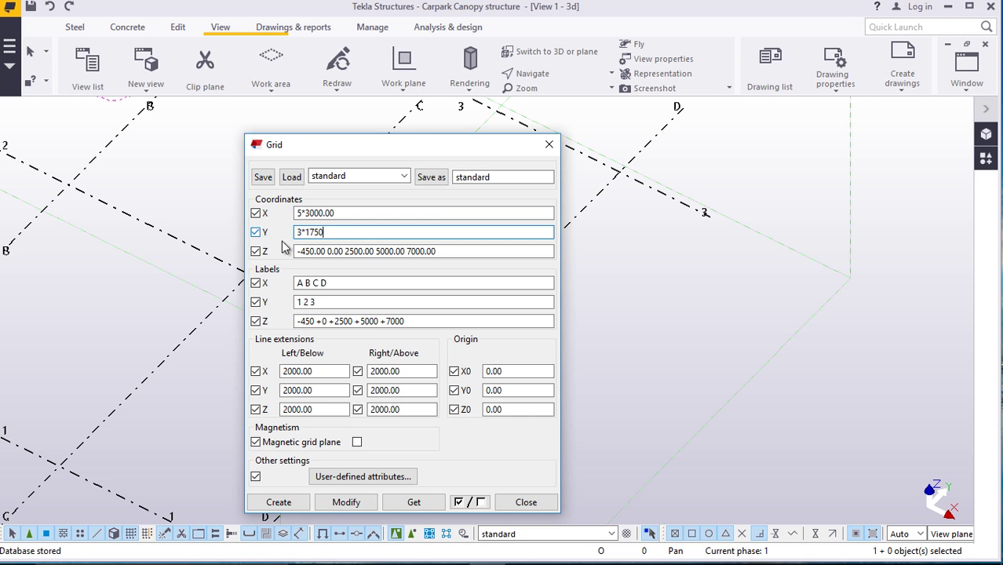
# Set the grid's Z coordinates to 0.00 3800.00 4500.00 5000.00
pyautogui.click(326, 251)
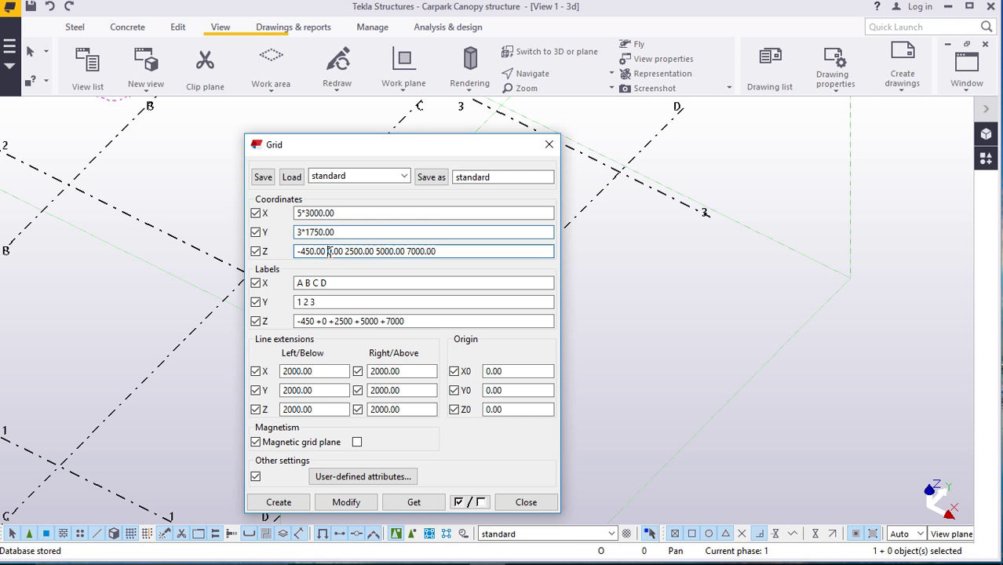
pyautogui.press('BackSpace')
pyautogui.press('BackSpace')
pyautogui.press('BackSpace')
pyautogui.press('BackSpace')
pyautogui.press('BackSpace')
pyautogui.press('BackSpace')
pyautogui.press('BackSpace')
pyautogui.press('BackSpace')
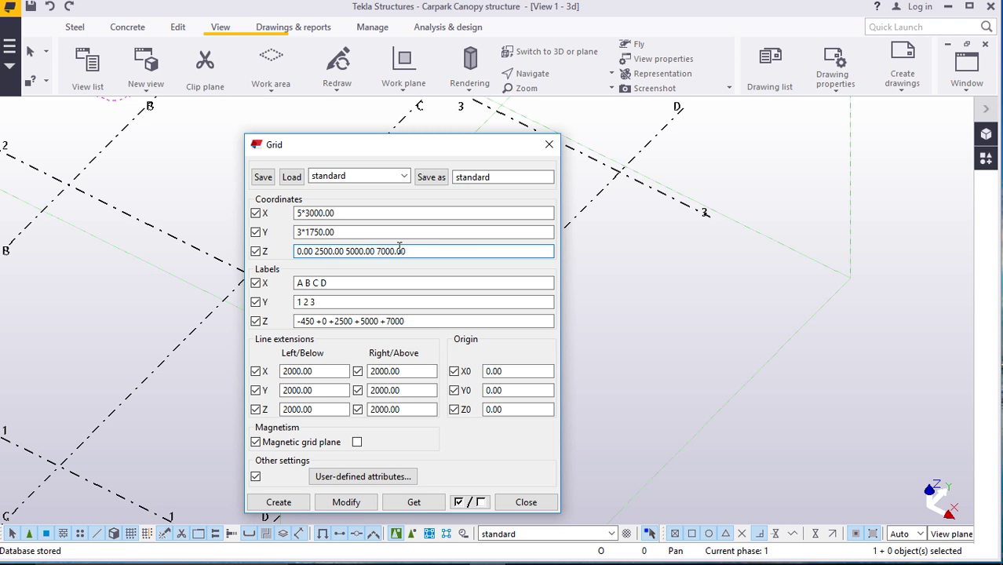
pyautogui.press('BackSpace')
pyautogui.press('BackSpace')
pyautogui.press('BackSpace')
pyautogui.press('BackSpace')
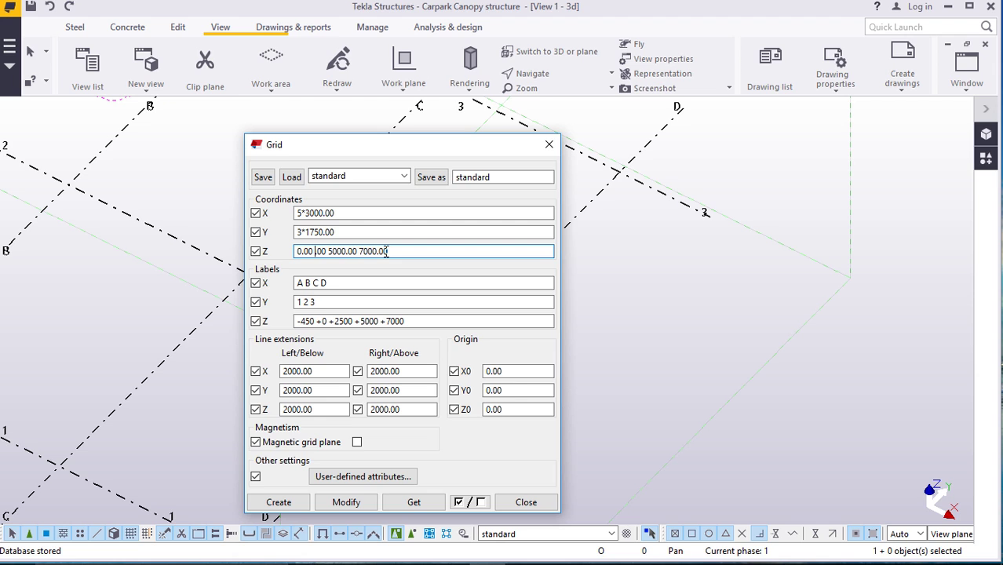
pyautogui.write('3800')
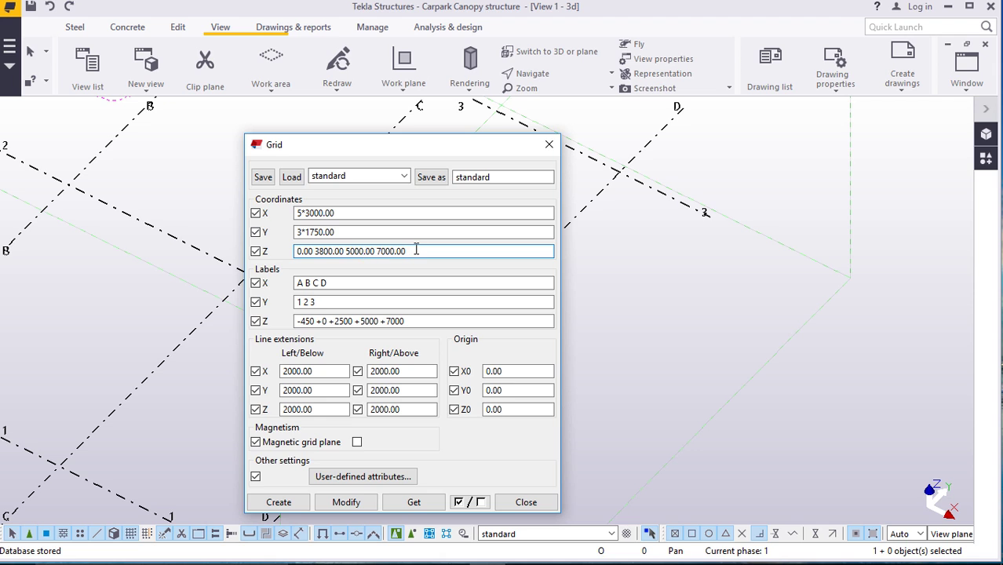
pyautogui.press('BackSpace')
pyautogui.press('BackSpace')
pyautogui.press('BackSpace')
pyautogui.press('BackSpace')
pyautogui.press('BackSpace')
pyautogui.write('4500')
pyautogui.write('0.00')
# Set the grid's X labels to A B C D E and its Z labels to +0 +3800 +4500 +5000
pyautogui.click(342, 281)
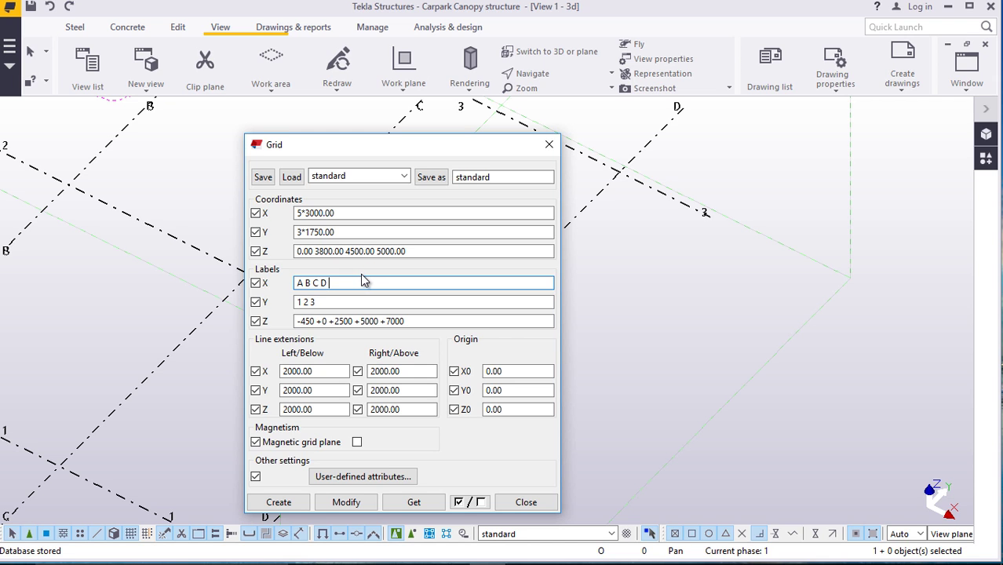
pyautogui.click(332, 302)
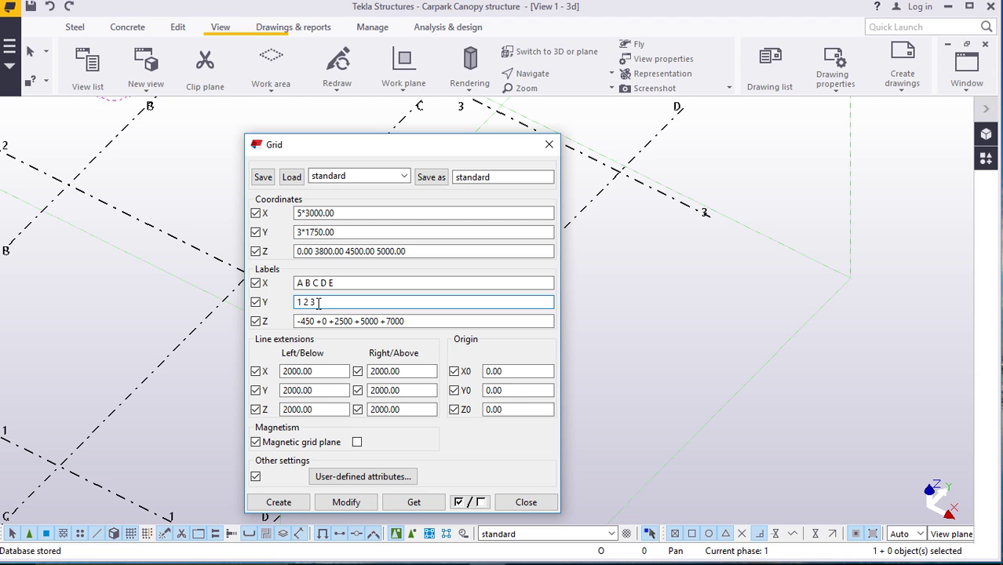
pyautogui.click(317, 321)
pyautogui.press('BackSpace')
pyautogui.press('BackSpace')
pyautogui.press('BackSpace')
pyautogui.press('BackSpace')
pyautogui.press('BackSpace')
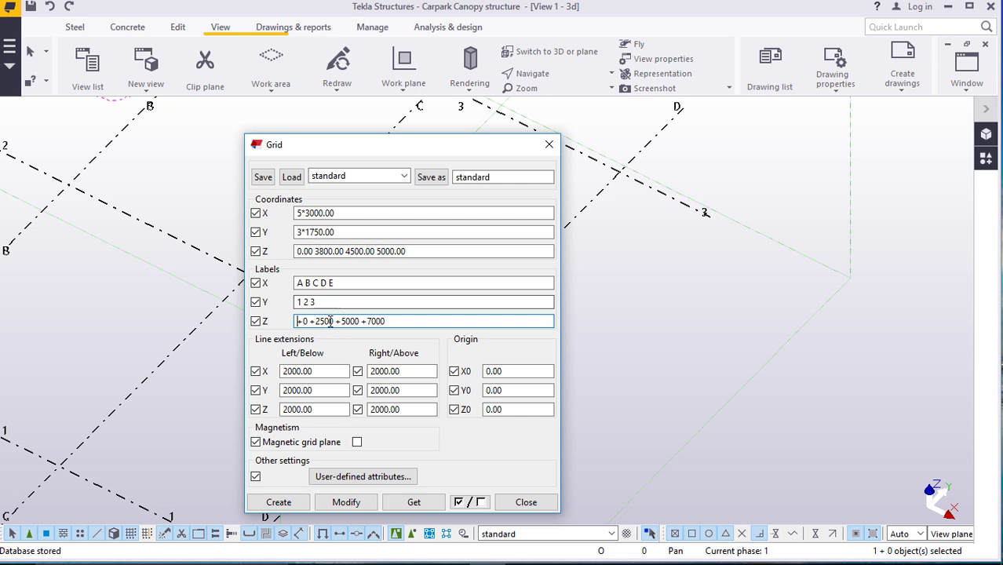
pyautogui.click(323, 320)
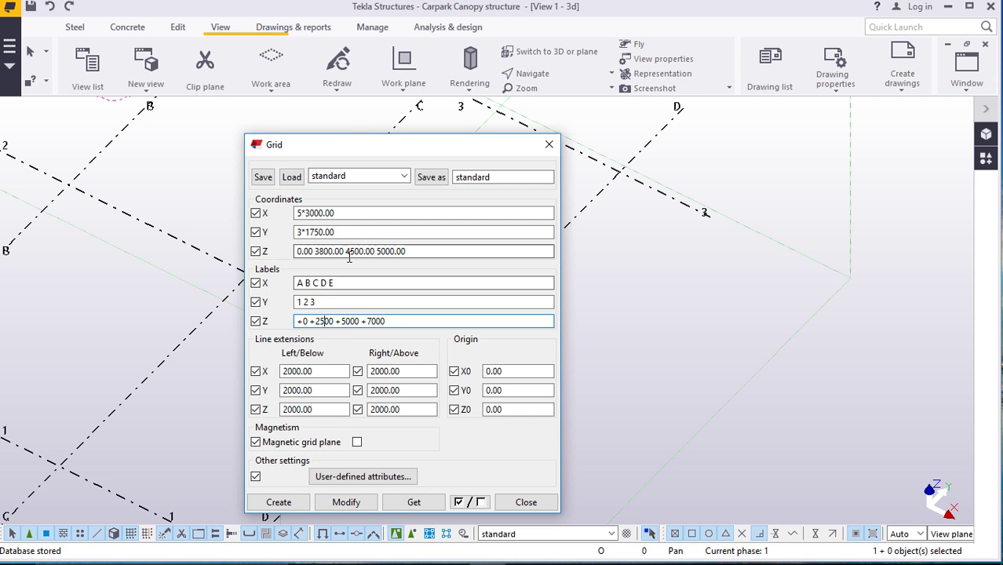
pyautogui.press('BackSpace')
pyautogui.press('BackSpace')
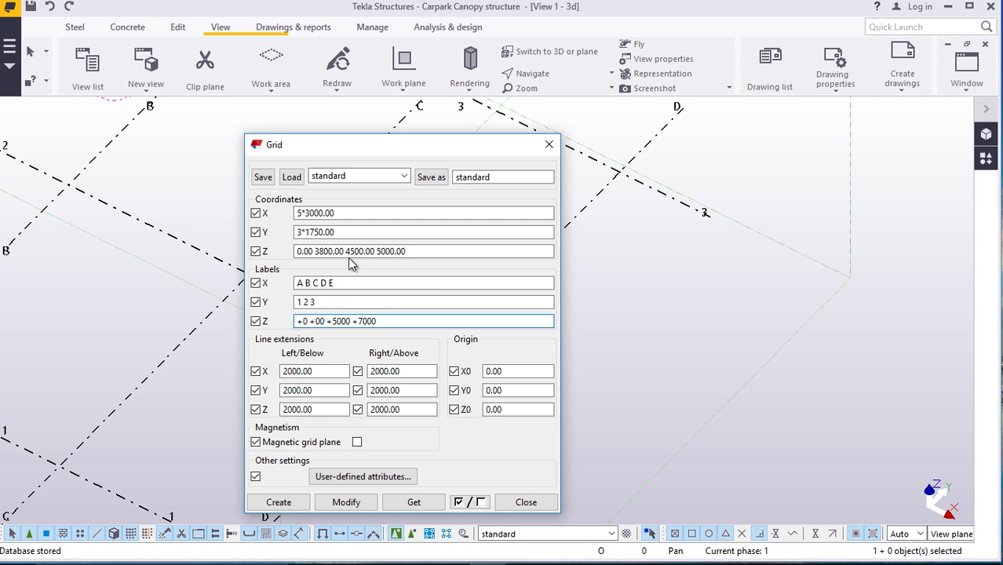
pyautogui.write('38')
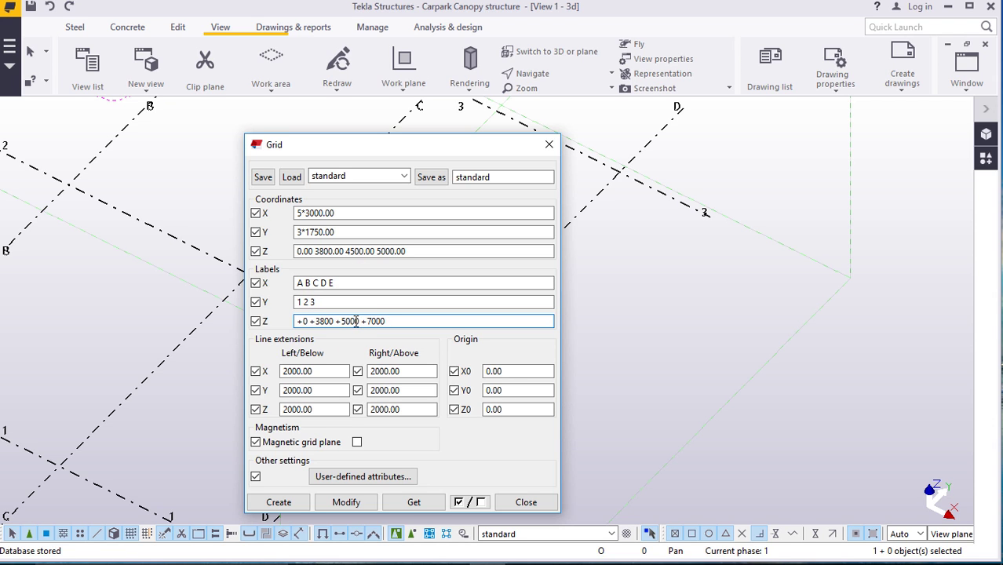
pyautogui.press('BackSpace')
pyautogui.press('BackSpace')
pyautogui.write('4500 +')
# Apply the new coordinates and labels to the existing grid, accept the coordinate replacement, and close the grid properties
pyautogui.click(348, 504)
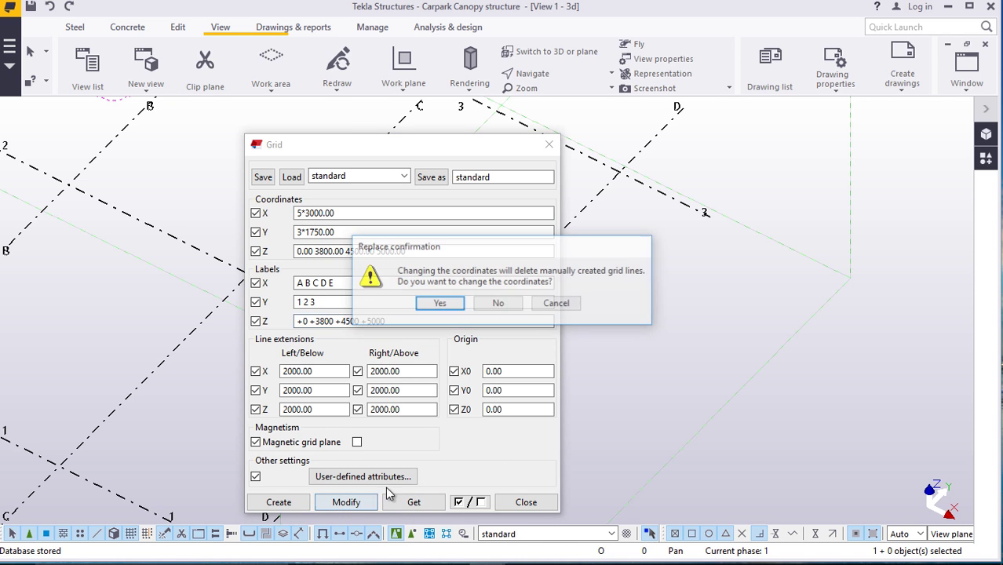
pyautogui.click(445, 302)
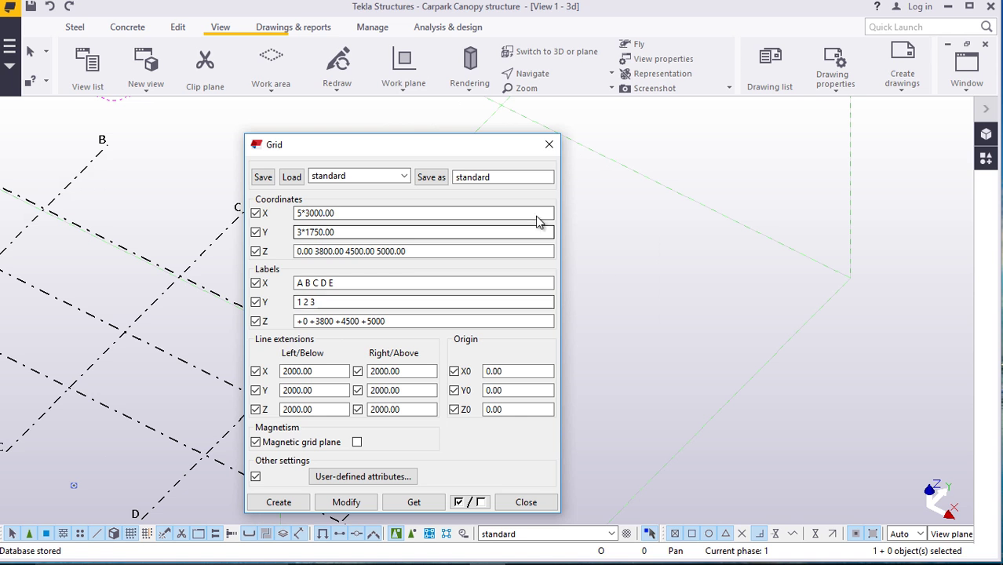
pyautogui.click(525, 502)
pyautogui.scroll(-5, 552, 310)
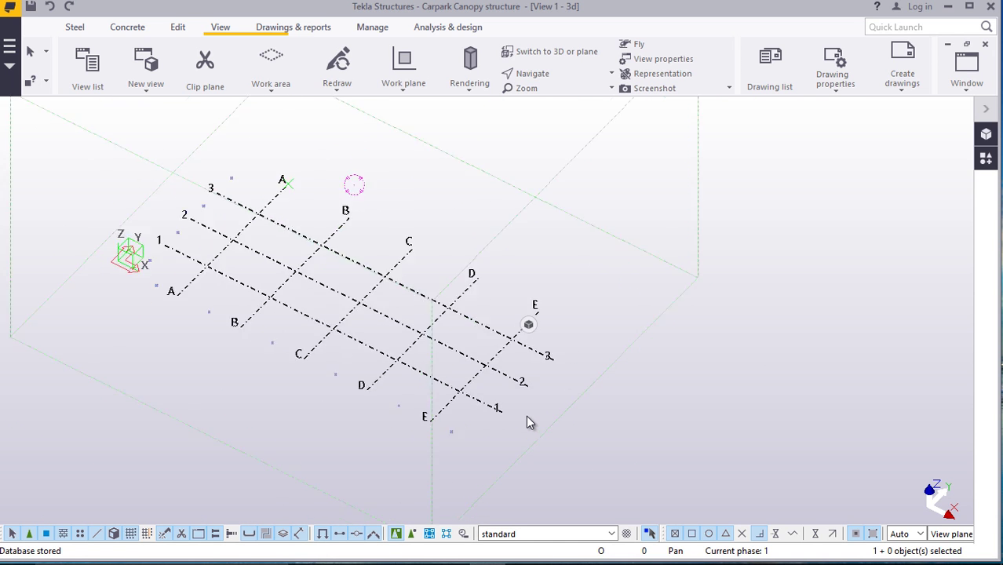
# Create views along all grid lines, using Grid-Plan properties for the plans and Grid-Elevation properties for the elevations
pyautogui.scroll(2, 525, 415)
pyautogui.scroll(1, 513, 420)
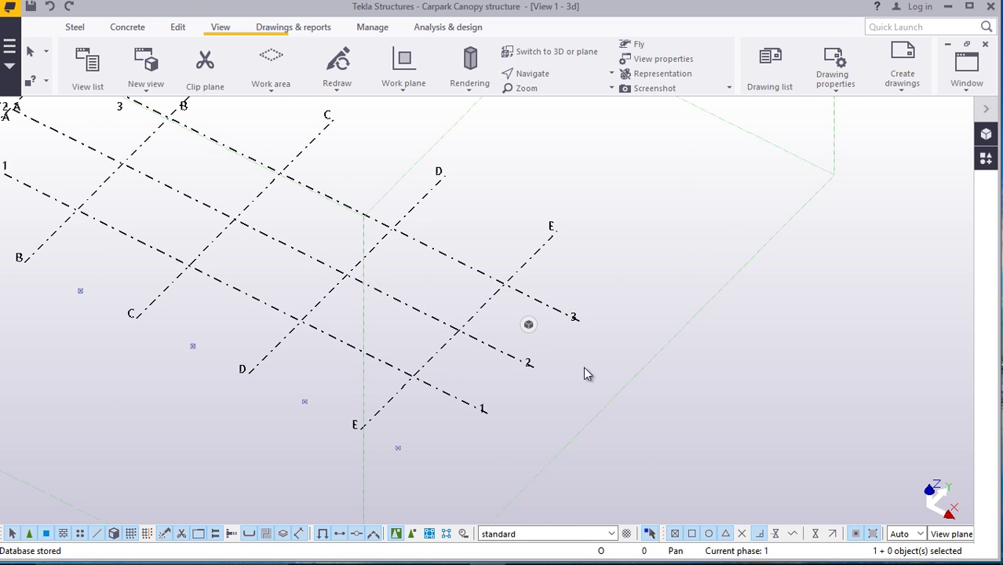
pyautogui.click(494, 292)
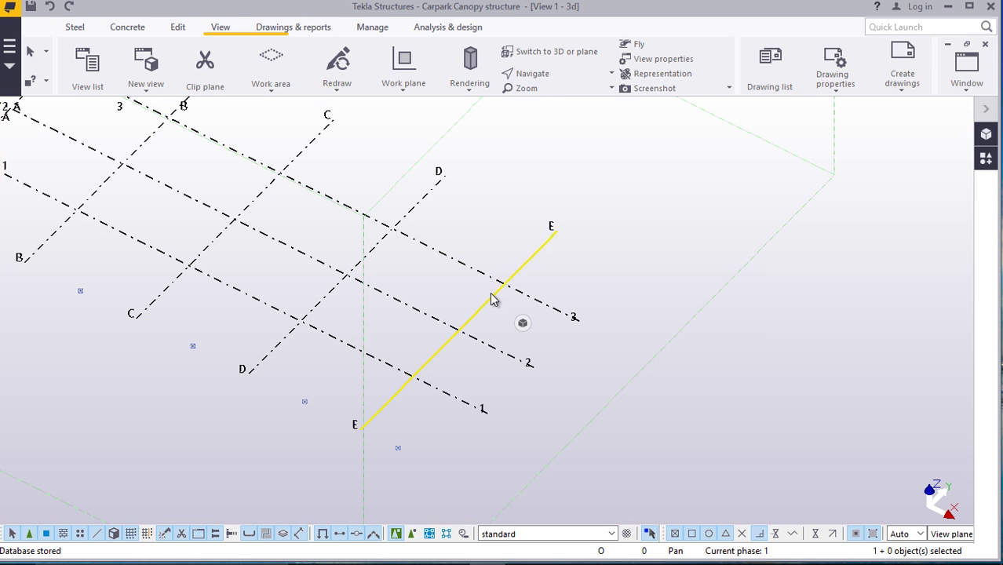
pyautogui.rightClick(492, 293)
pyautogui.moveTo(577, 217)
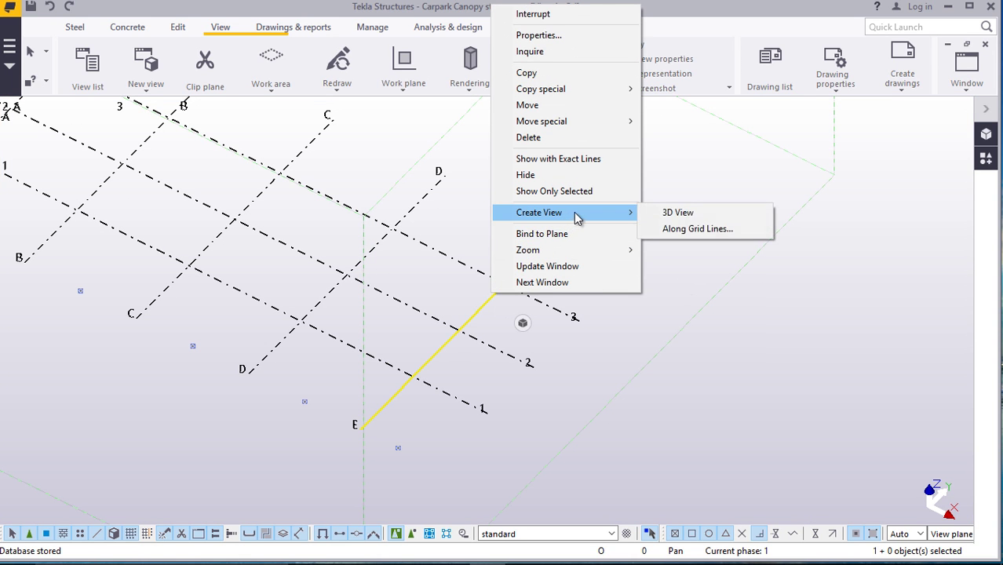
pyautogui.click(692, 231)
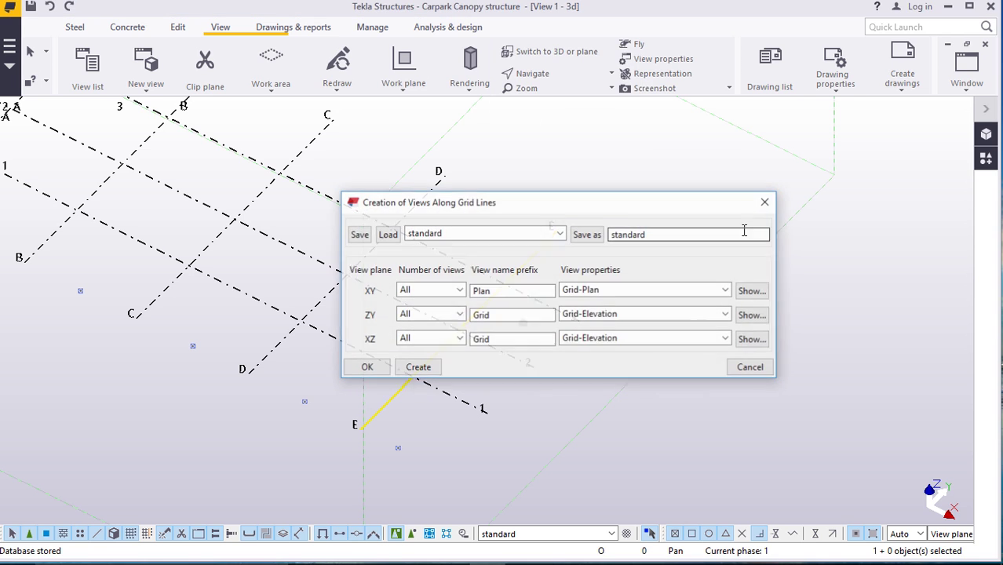
pyautogui.click(422, 369)
# Make the Grid 1, Grid A and Grid E views visible and close the view dialogs
pyautogui.click(230, 271)
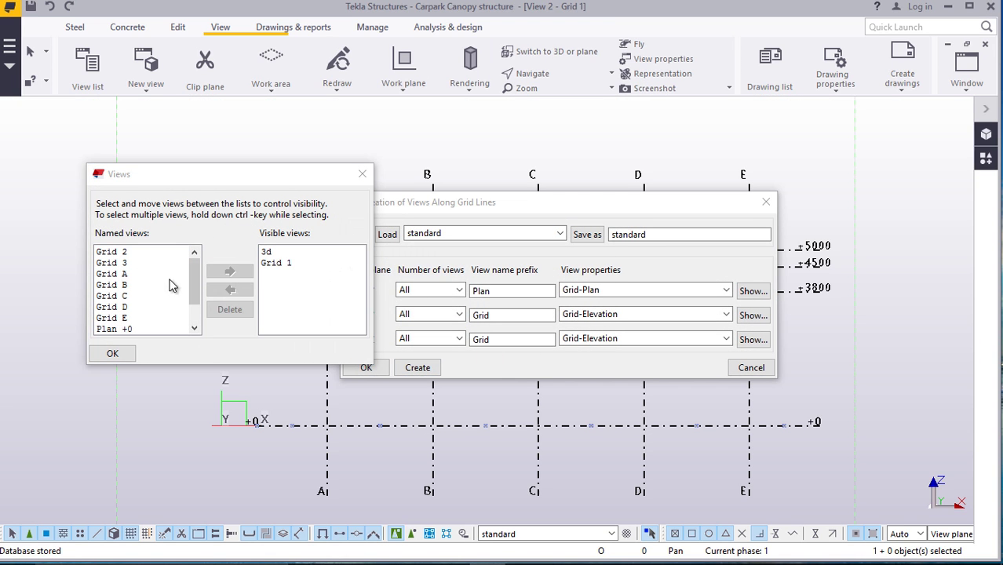
pyautogui.click(128, 276)
pyautogui.click(230, 271)
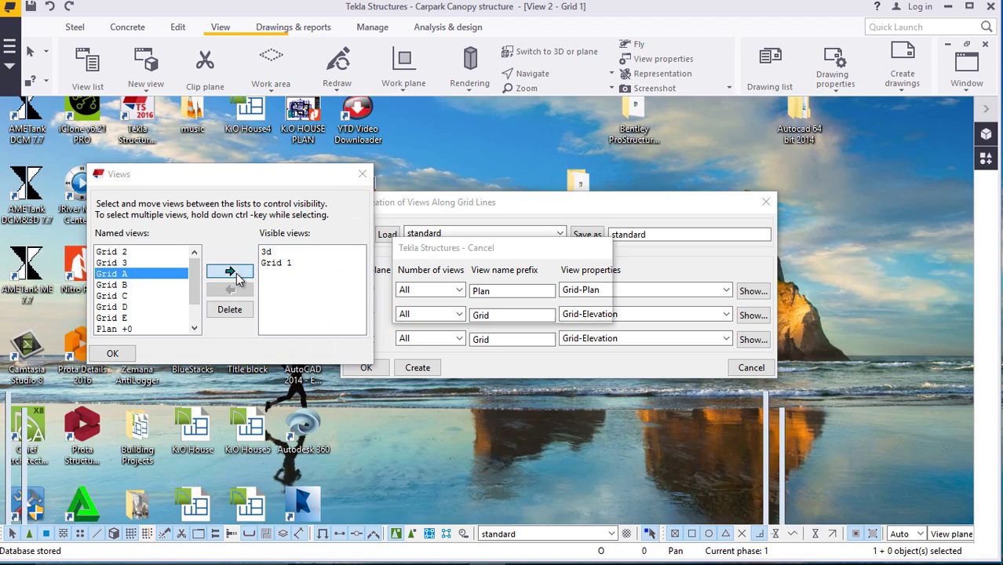
pyautogui.click(118, 307)
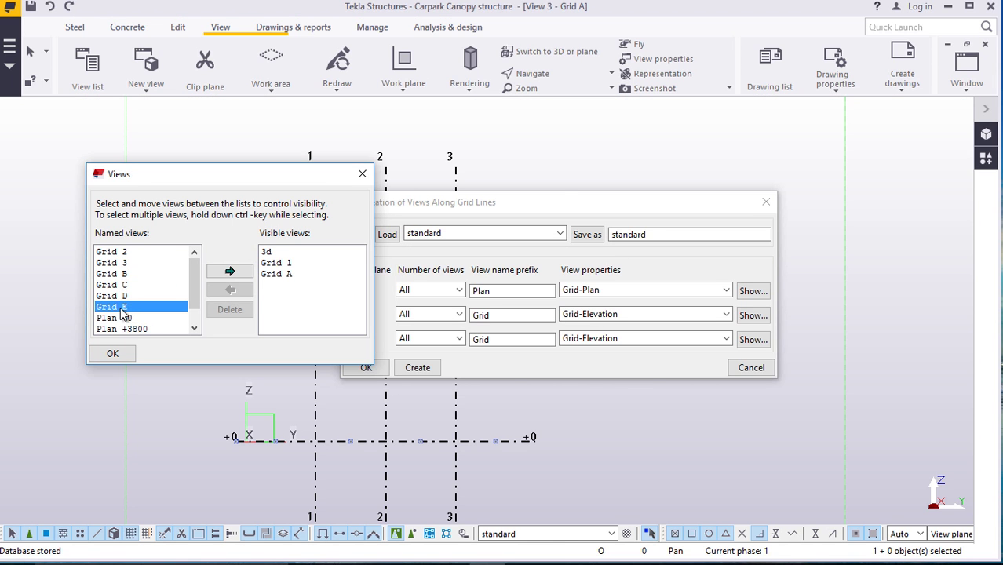
pyautogui.click(231, 271)
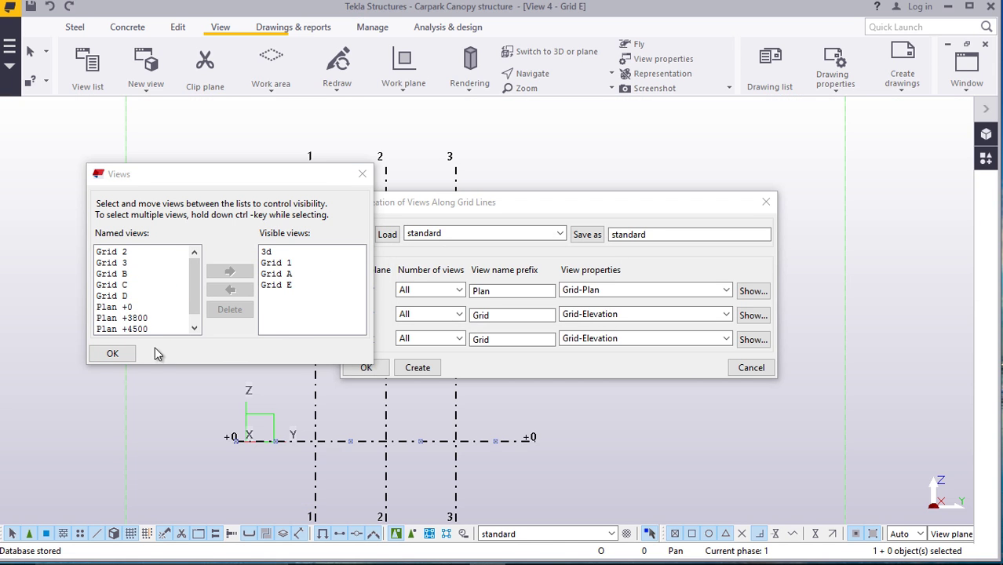
pyautogui.click(112, 353)
pyautogui.click(368, 369)
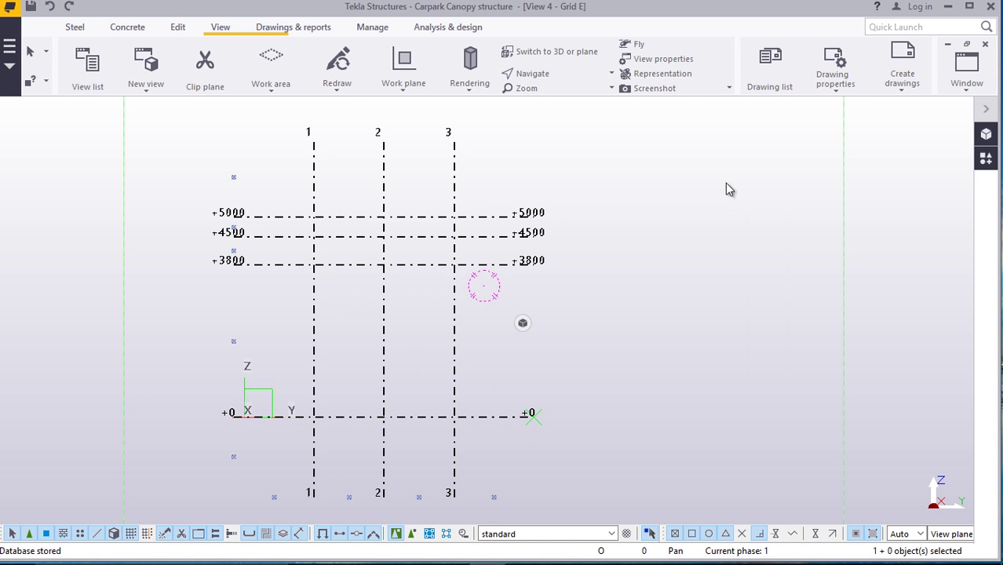
# Examine the grid lines and levels in the Grid E elevation view
pyautogui.scroll(2, 426, 425)
pyautogui.scroll(-2, 443, 403)
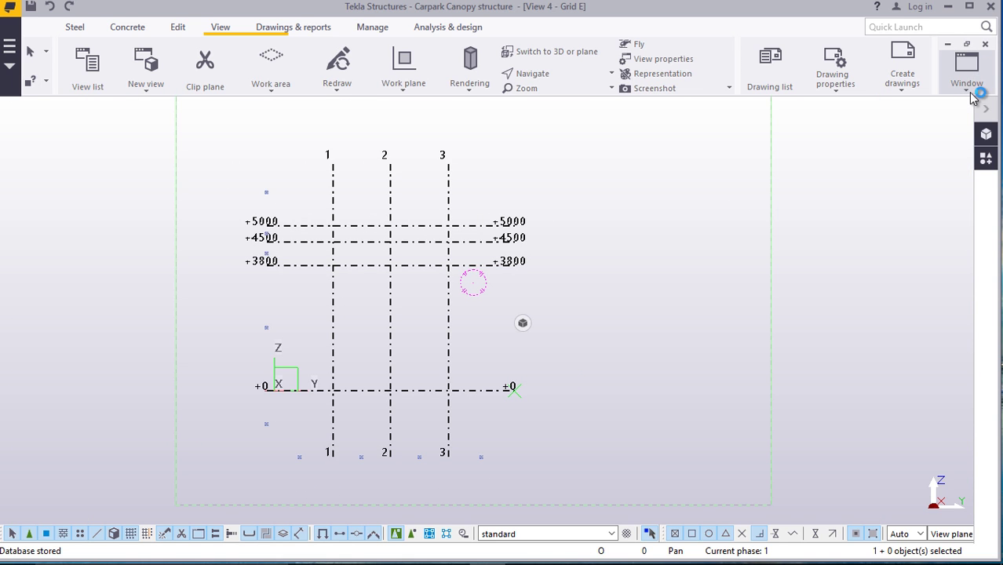
pyautogui.click(966, 64)
pyautogui.click(938, 242)
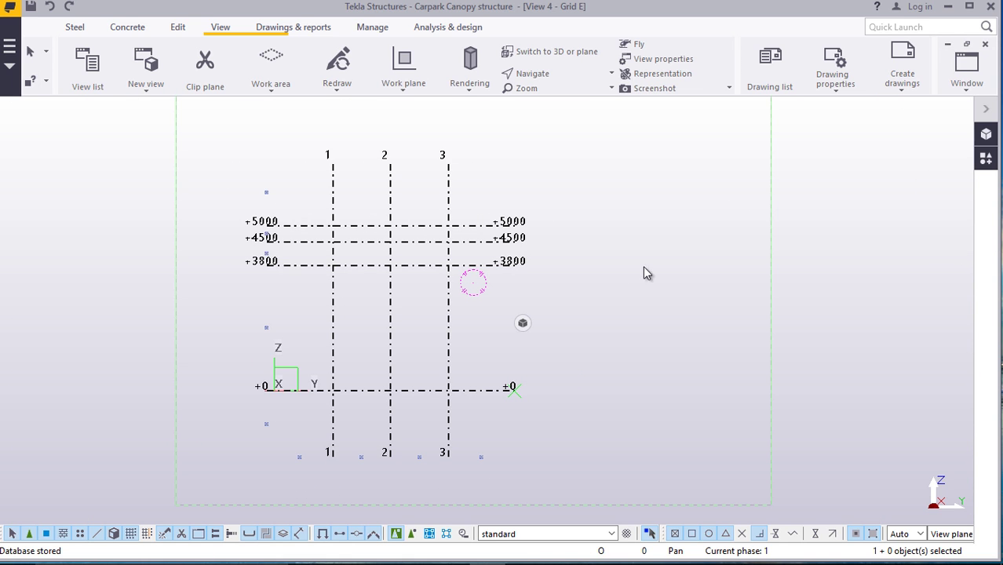
pyautogui.scroll(2, 427, 259)
pyautogui.scroll(-2, 596, 223)
pyautogui.scroll(2, 461, 349)
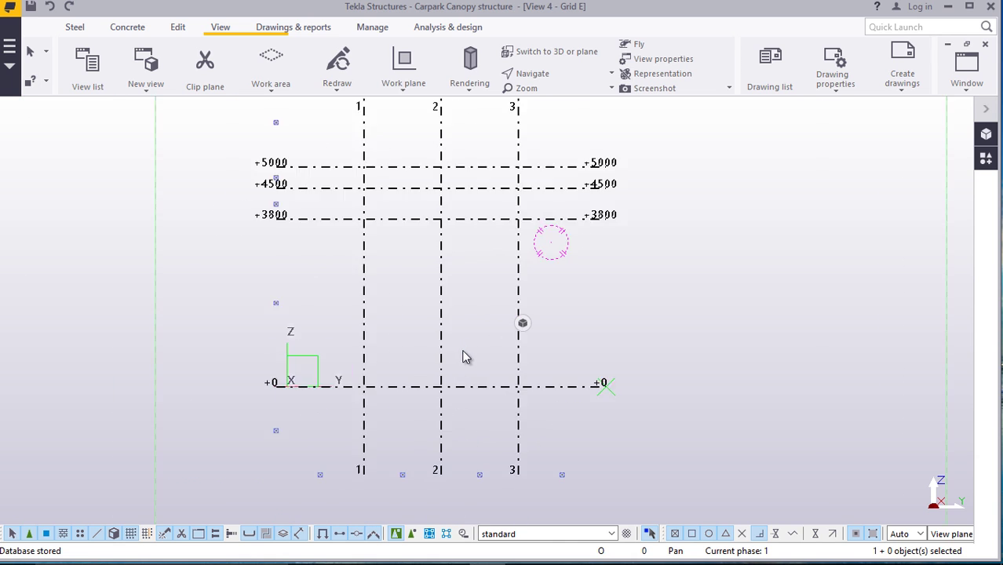
pyautogui.scroll(-1, 597, 349)
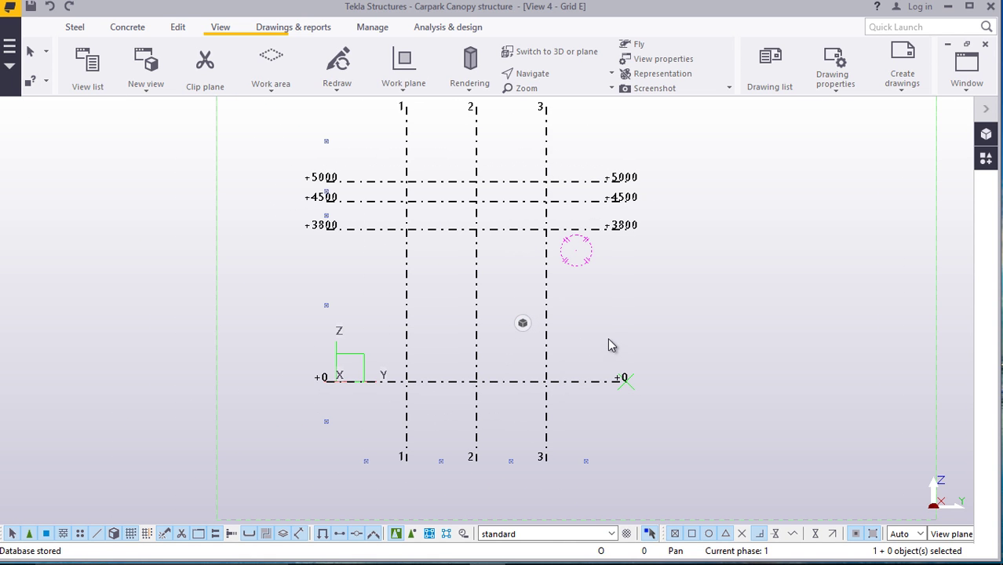
pyautogui.scroll(1, 128, 103)
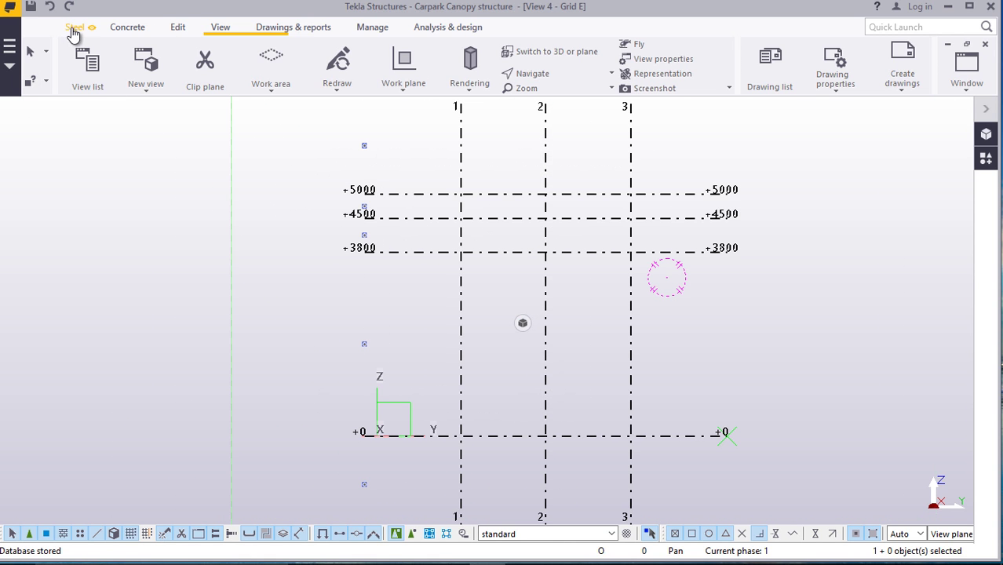
# Place a steel column at the intersection of grid line 1 and level +0 in the Grid E elevation, ending the command
pyautogui.click(74, 30)
pyautogui.click(81, 82)
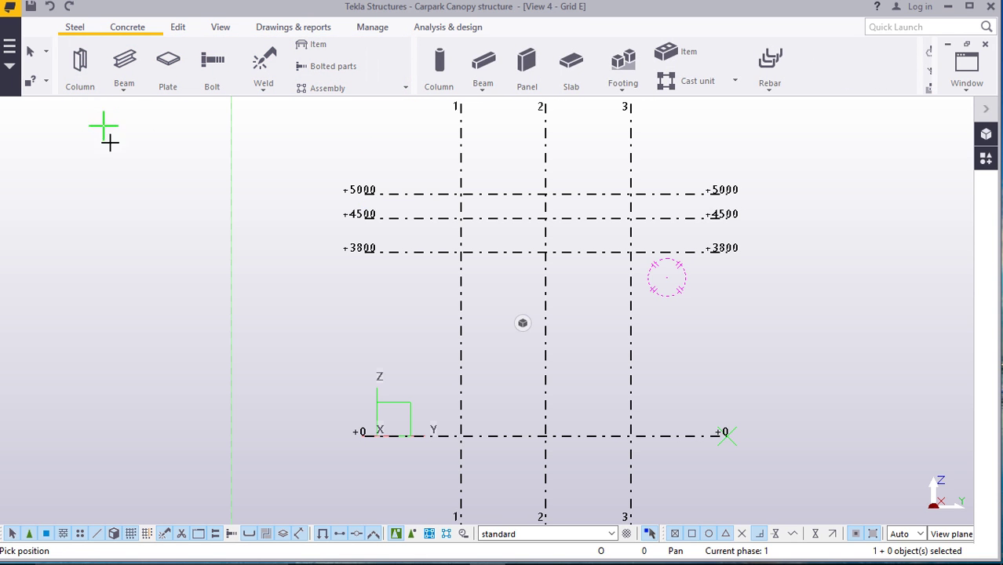
pyautogui.click(461, 436)
pyautogui.rightClick(519, 349)
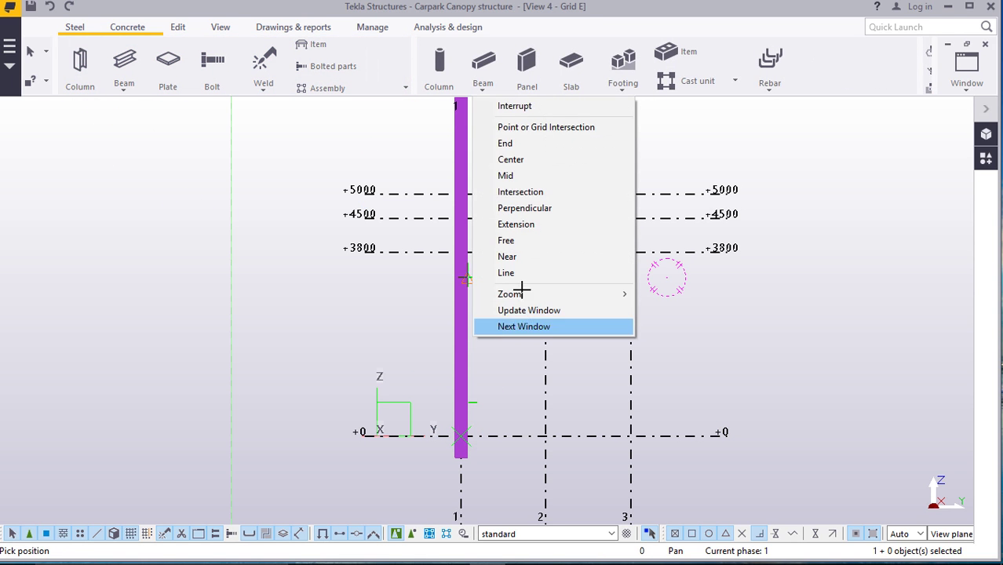
pyautogui.click(510, 107)
pyautogui.scroll(3, 484, 436)
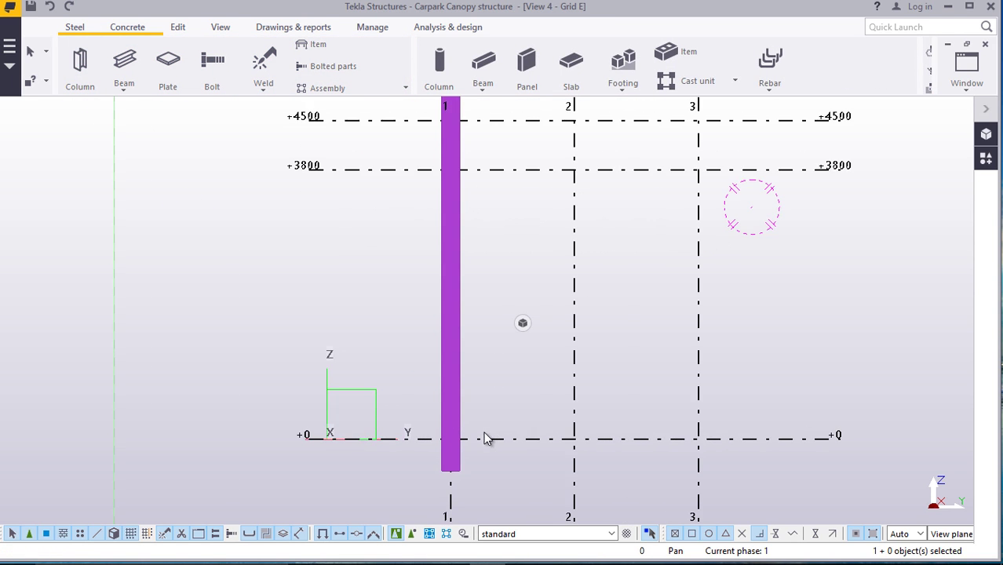
# Choose RHS260*140*6.3 from the 260 group of the RHS's as the profile in the new column's properties
pyautogui.doubleClick(454, 361)
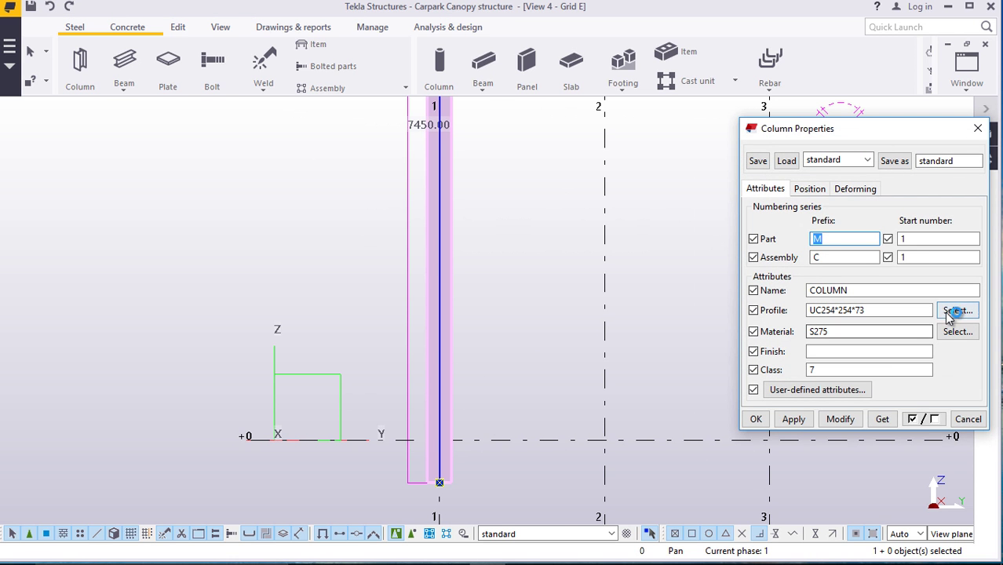
pyautogui.click(950, 310)
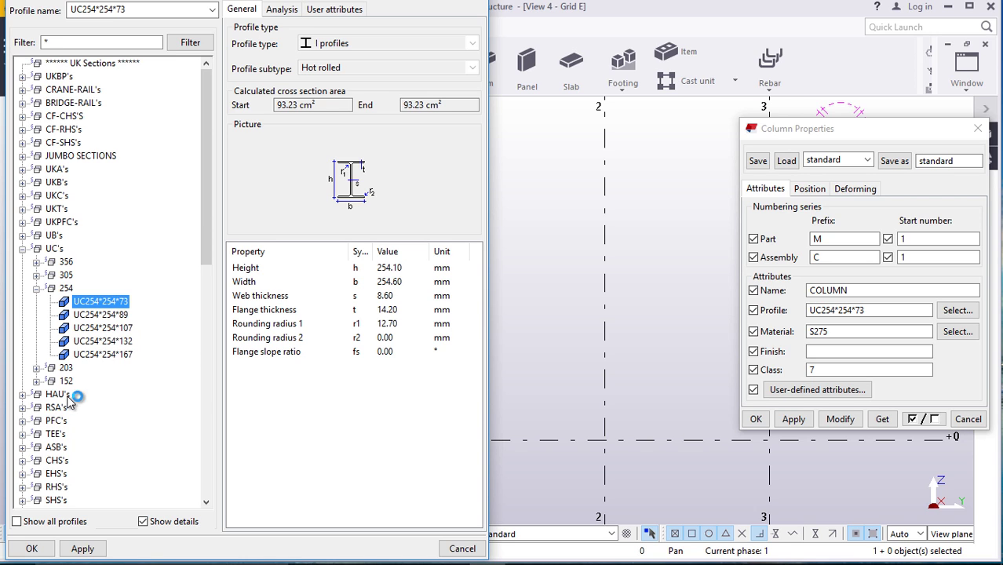
pyautogui.scroll(-3, 76, 397)
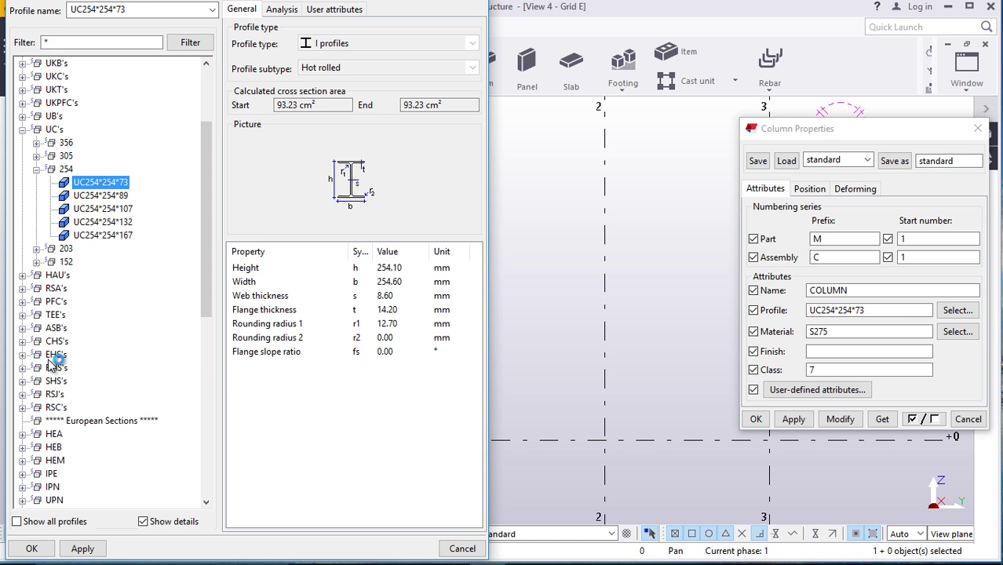
pyautogui.click(23, 368)
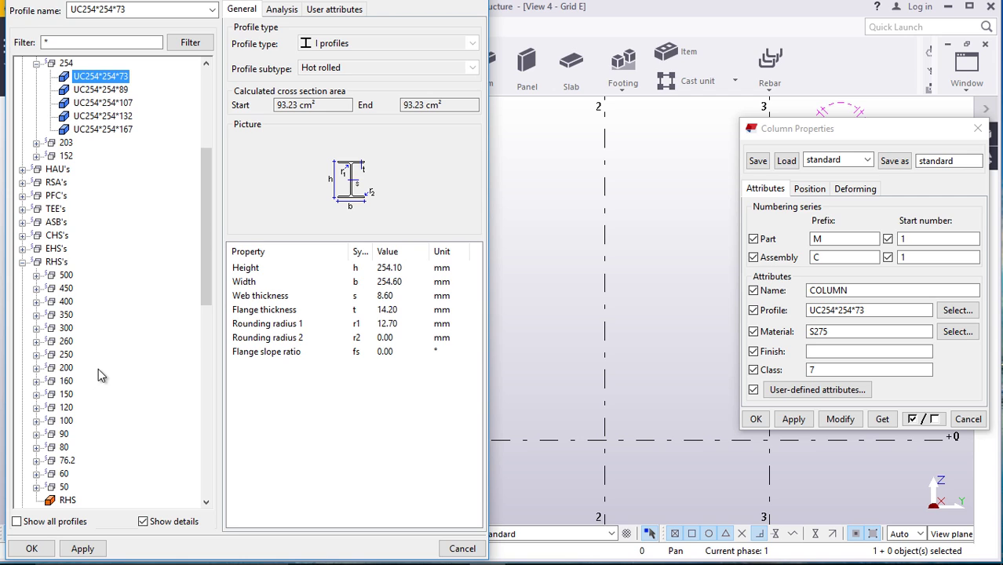
pyautogui.click(36, 342)
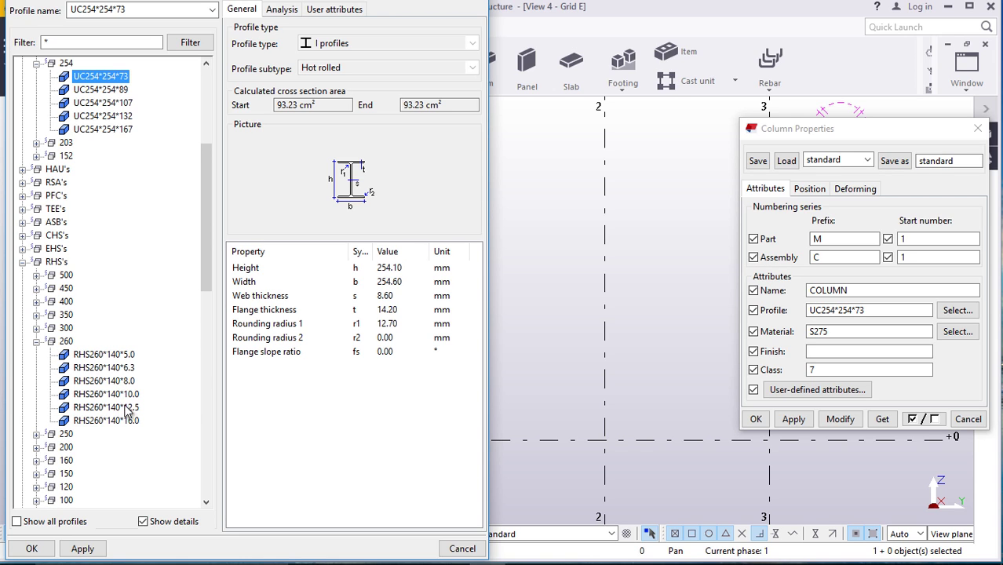
pyautogui.click(114, 368)
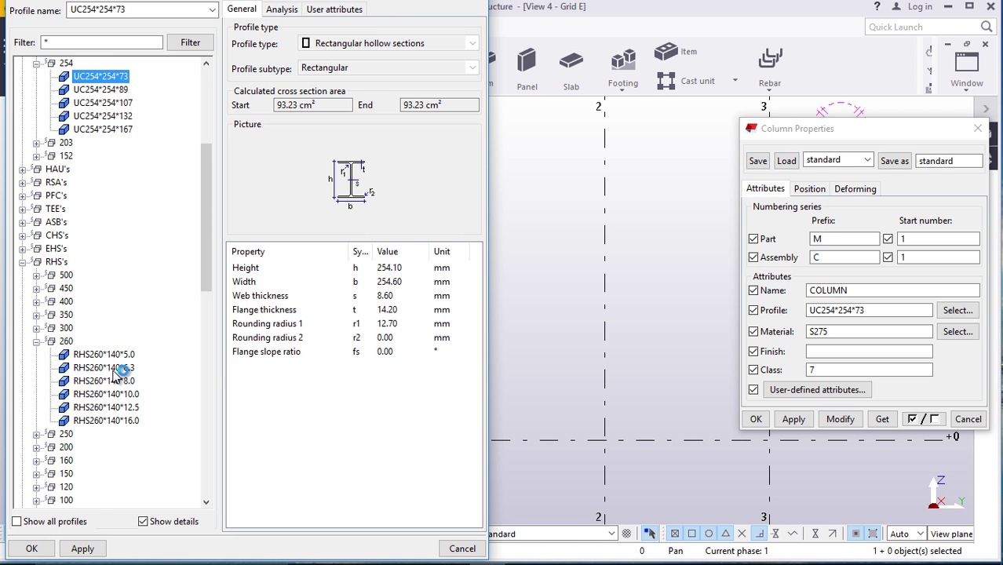
pyautogui.click(82, 548)
pyautogui.click(31, 549)
# Apply the chosen hollow section profile to the selected column and close its properties
pyautogui.click(817, 420)
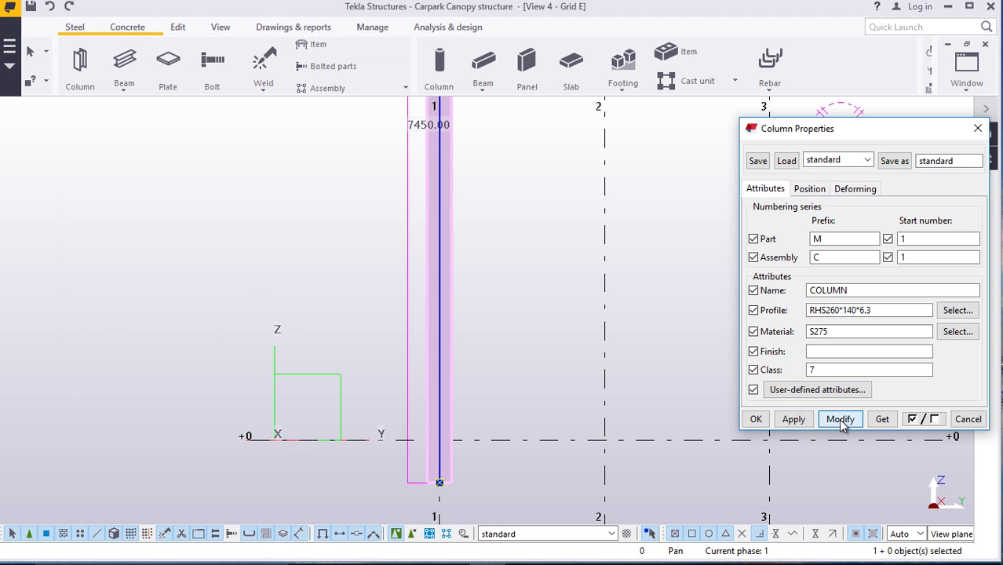
pyautogui.click(795, 419)
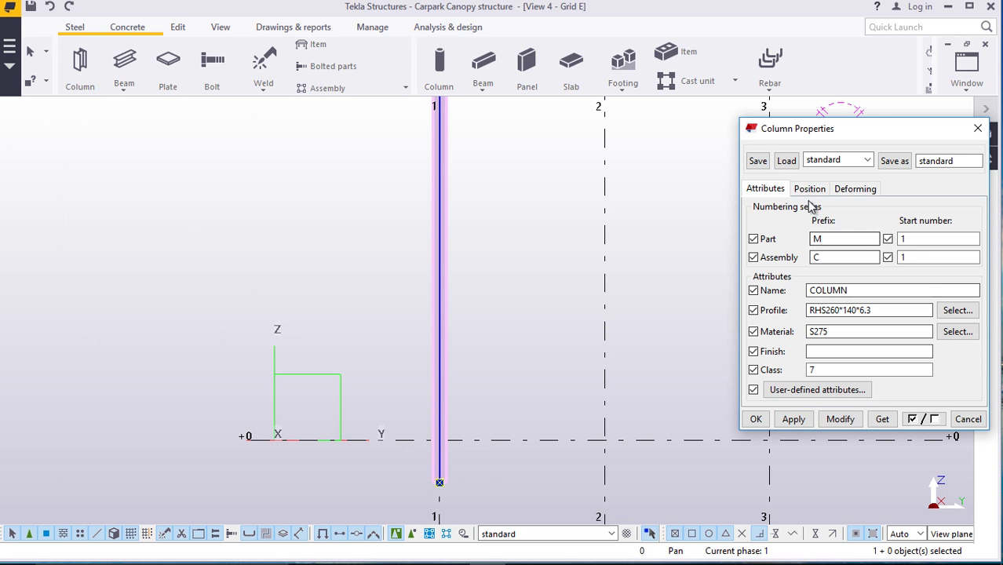
pyautogui.click(839, 418)
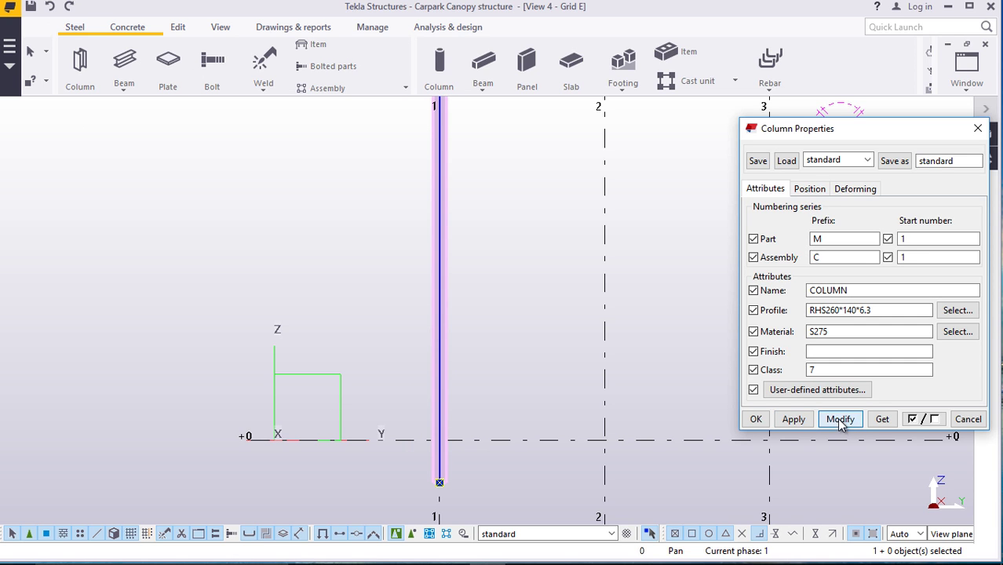
pyautogui.rightClick(561, 281)
pyautogui.click(597, 178)
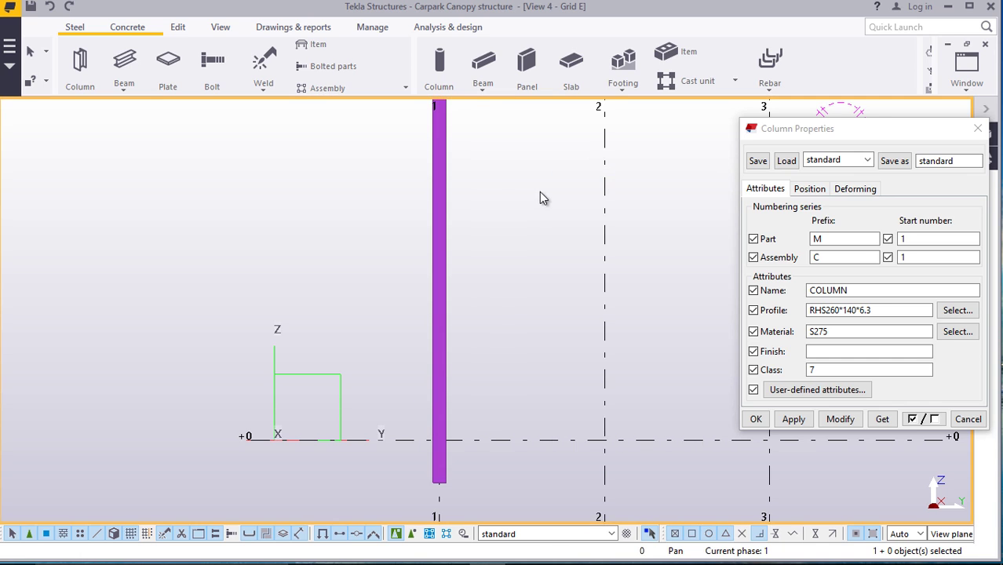
pyautogui.click(978, 128)
# Set the column's bottom level to 0 and top level to 5000, modify it, and close its properties
pyautogui.doubleClick(441, 246)
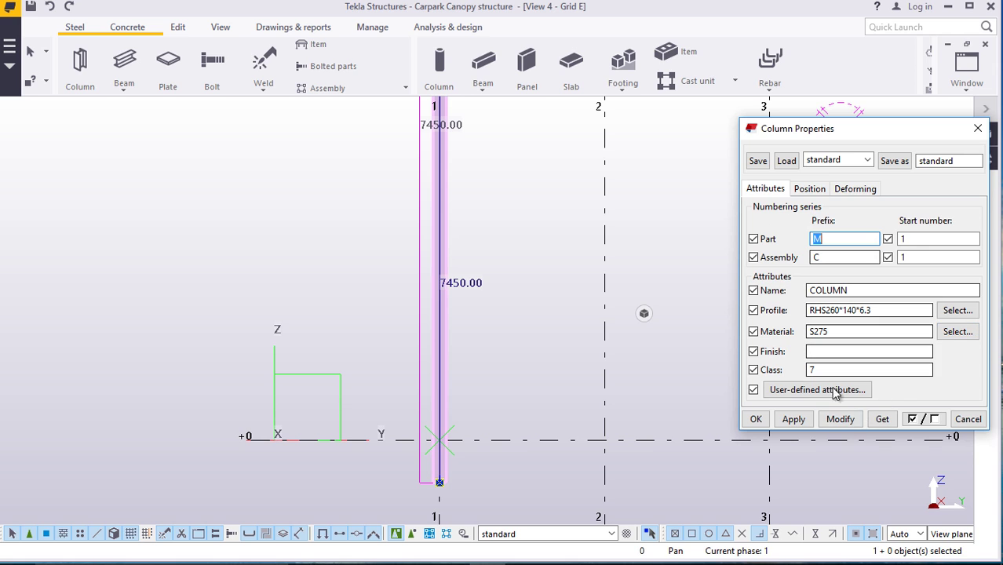
pyautogui.click(836, 423)
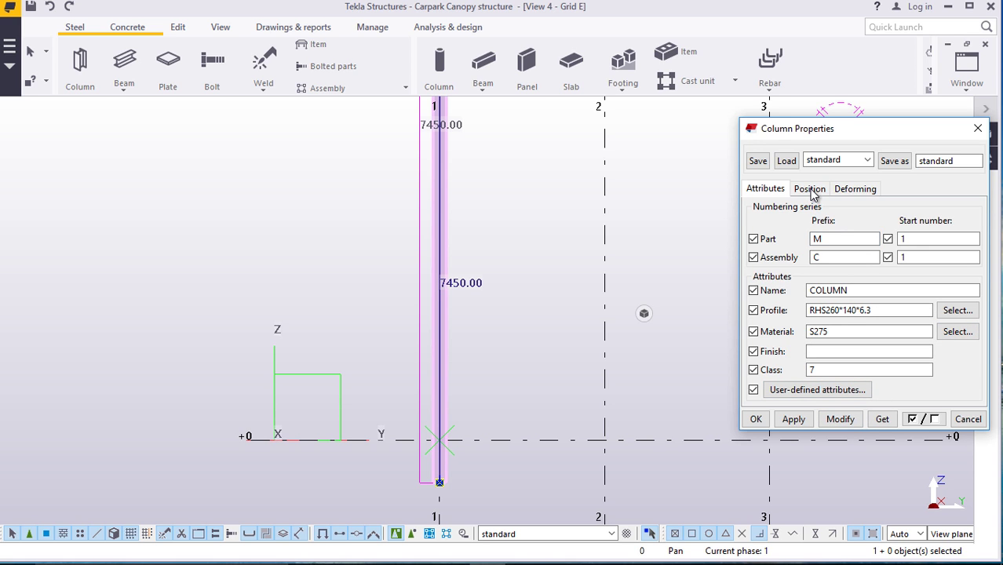
pyautogui.click(809, 190)
pyautogui.doubleClick(820, 327)
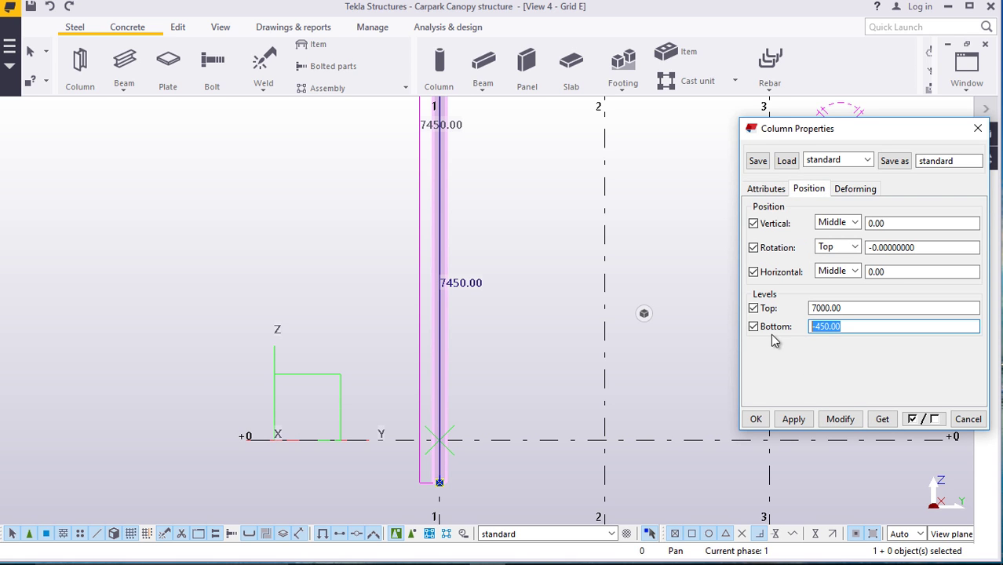
pyautogui.write('0')
pyautogui.doubleClick(848, 309)
pyautogui.write('00')
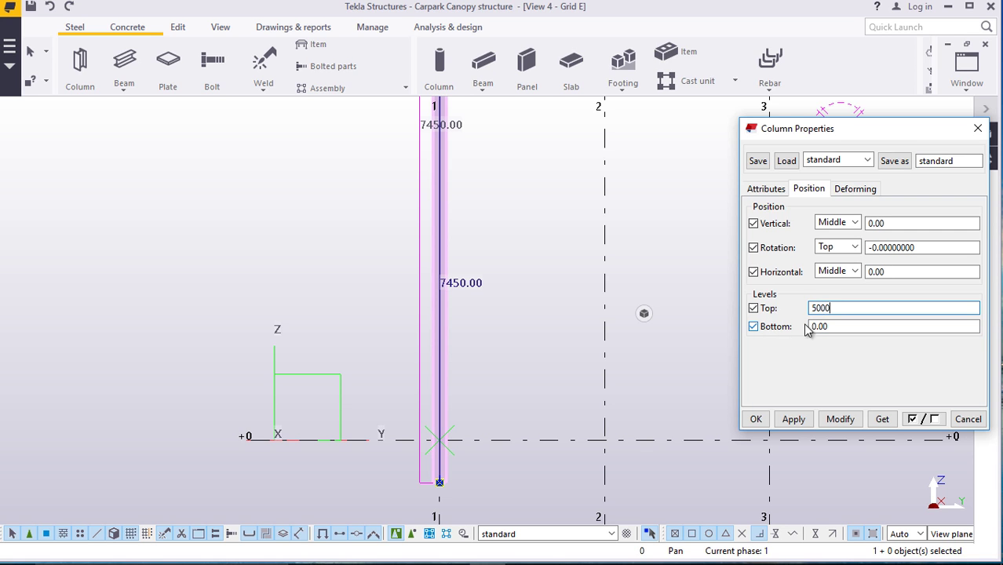
pyautogui.click(839, 419)
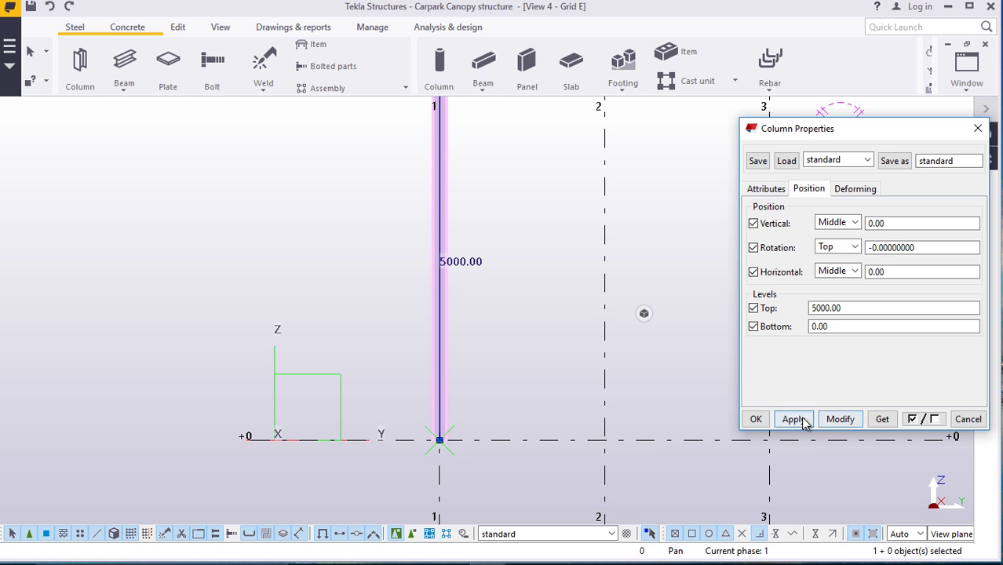
pyautogui.click(755, 419)
# In the 3D view, change the column's rotation to Back, modify it, and close its properties
pyautogui.scroll(2, 441, 432)
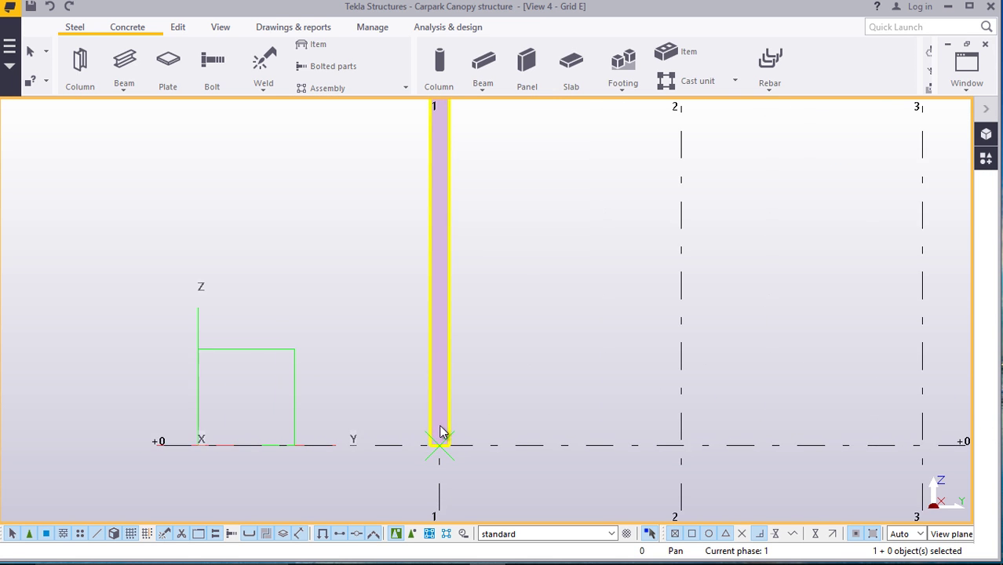
pyautogui.click(965, 92)
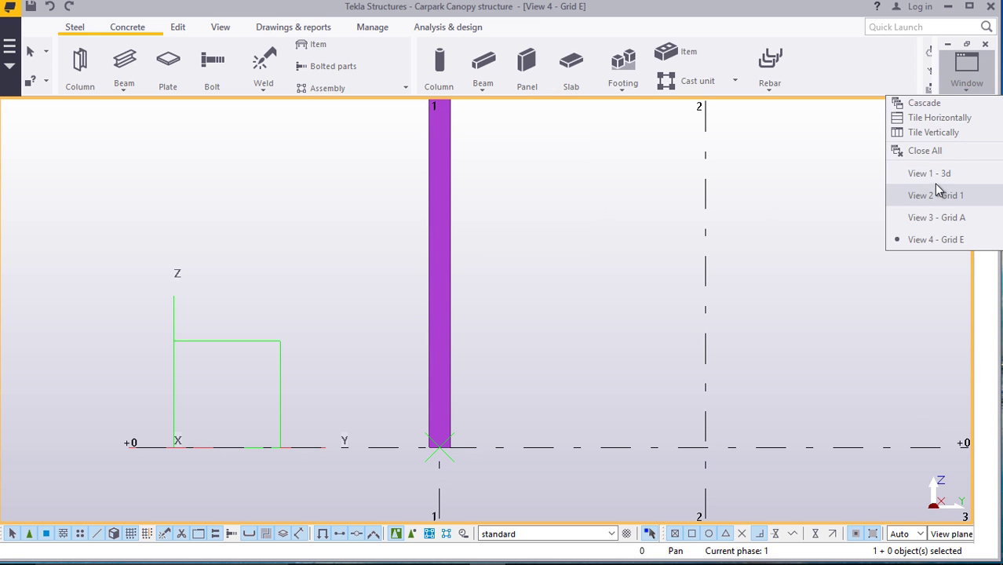
pyautogui.click(914, 175)
pyautogui.scroll(4, 399, 369)
pyautogui.keyDown('ctrl'); pyautogui.moveTo(430, 335); pyautogui.dragTo(440, 187, button='middle'); pyautogui.keyUp('ctrl')
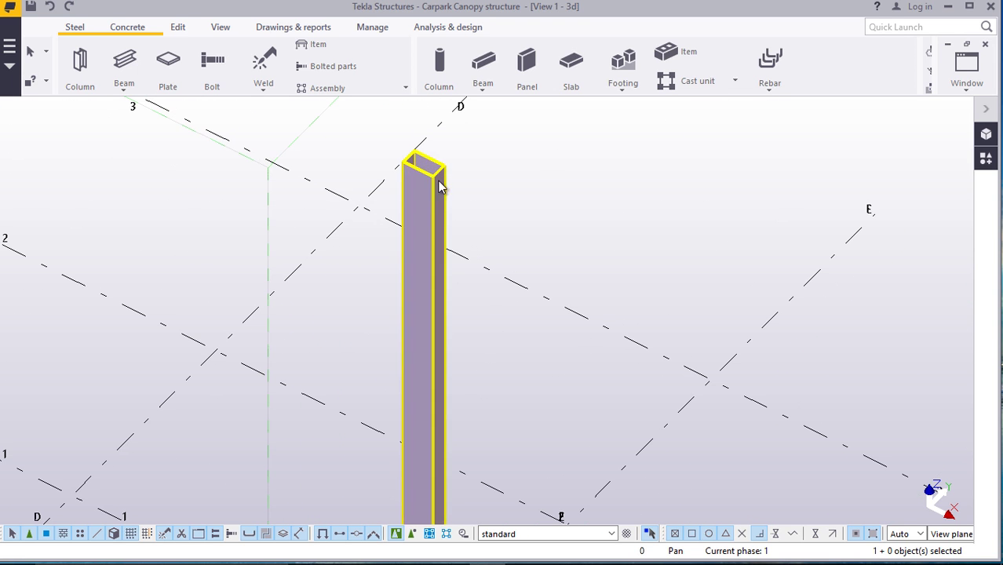
pyautogui.doubleClick(441, 329)
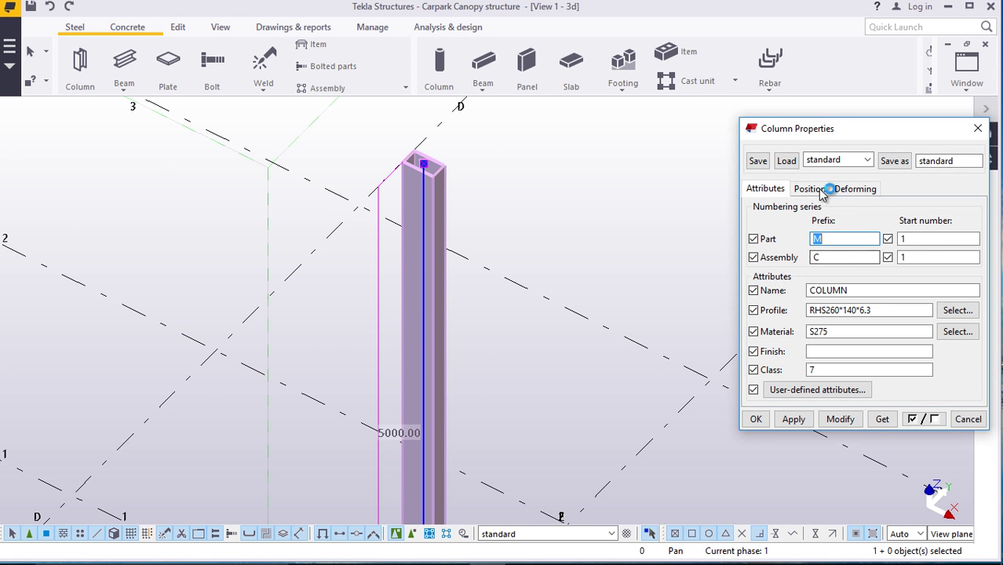
pyautogui.click(809, 188)
pyautogui.click(853, 248)
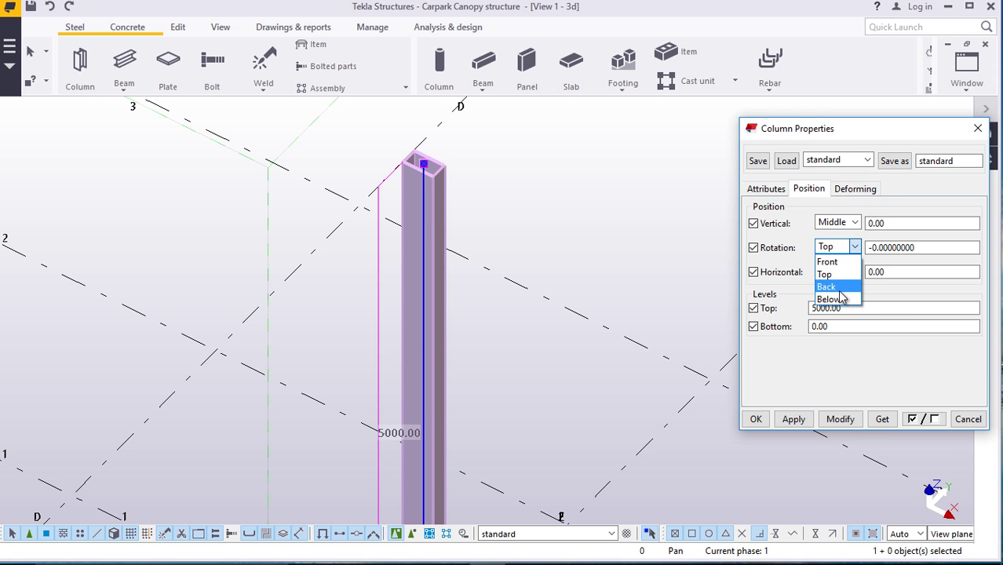
pyautogui.click(849, 287)
pyautogui.click(842, 421)
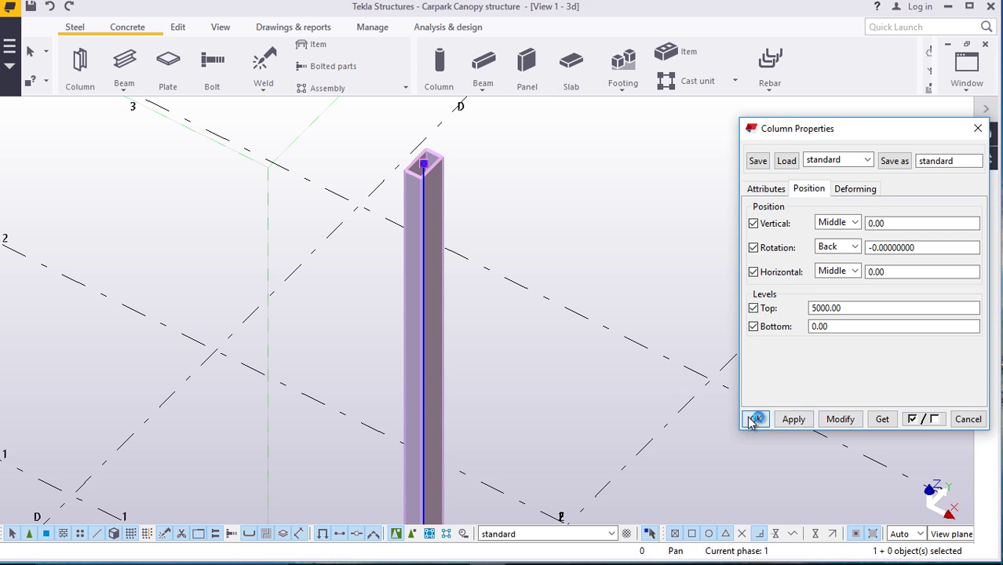
pyautogui.click(755, 419)
# Return to the Grid E elevation view with the column's upper end and the +3800 to +5000 levels in sight
pyautogui.scroll(-5, 381, 253)
pyautogui.scroll(-2, 380, 250)
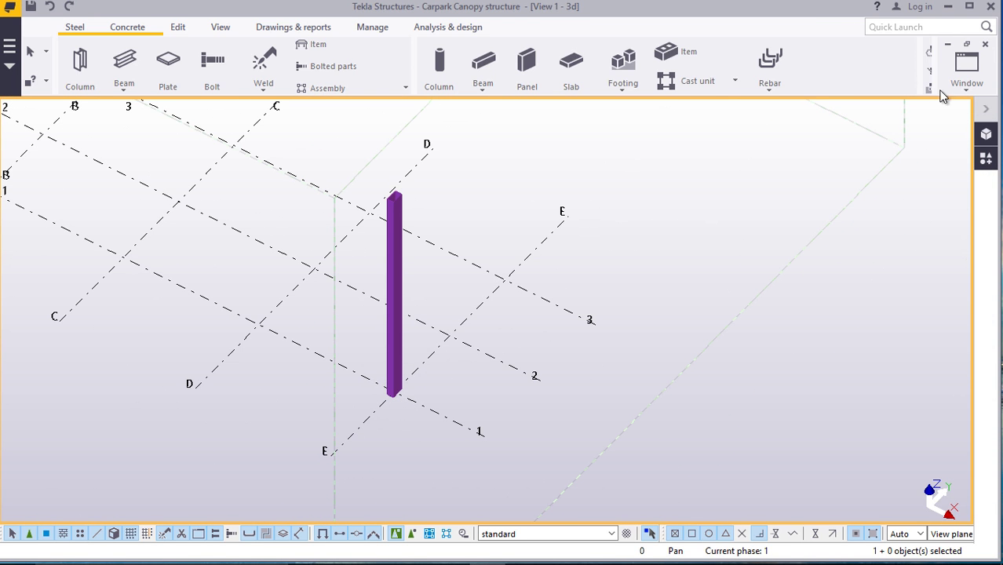
pyautogui.click(967, 64)
pyautogui.click(935, 238)
pyautogui.scroll(-4, 461, 335)
pyautogui.scroll(2, 475, 150)
pyautogui.scroll(1, 481, 150)
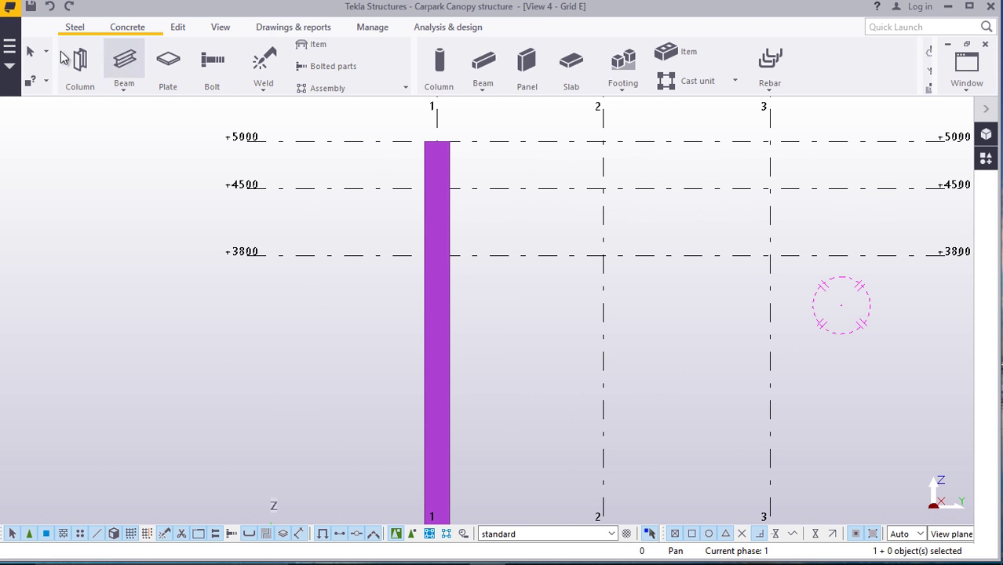
# Create a sloping steel beam from grid 1 at level +3800 to grid 3 at level +4500, ending the command
pyautogui.click(123, 88)
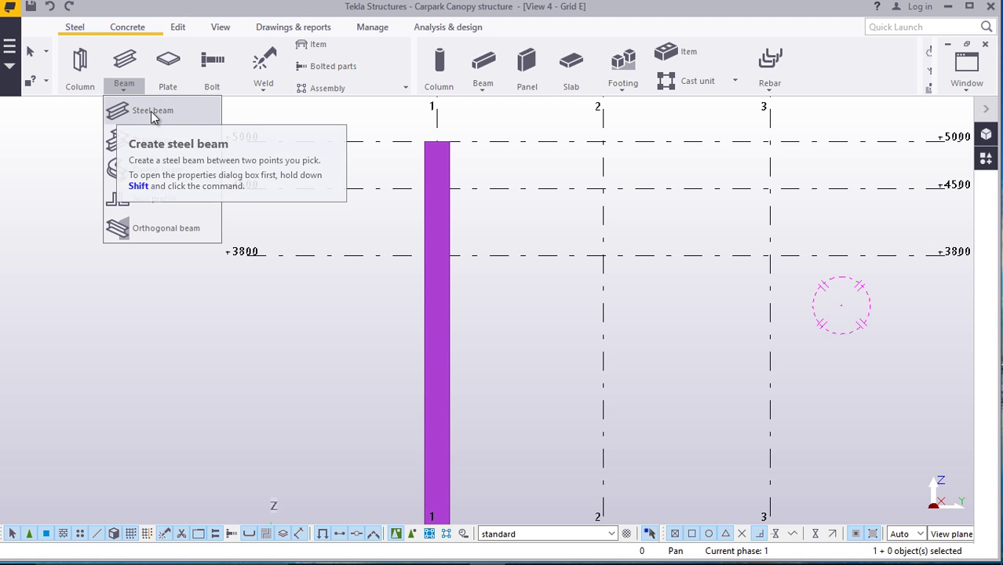
pyautogui.click(152, 111)
pyautogui.scroll(2, 533, 292)
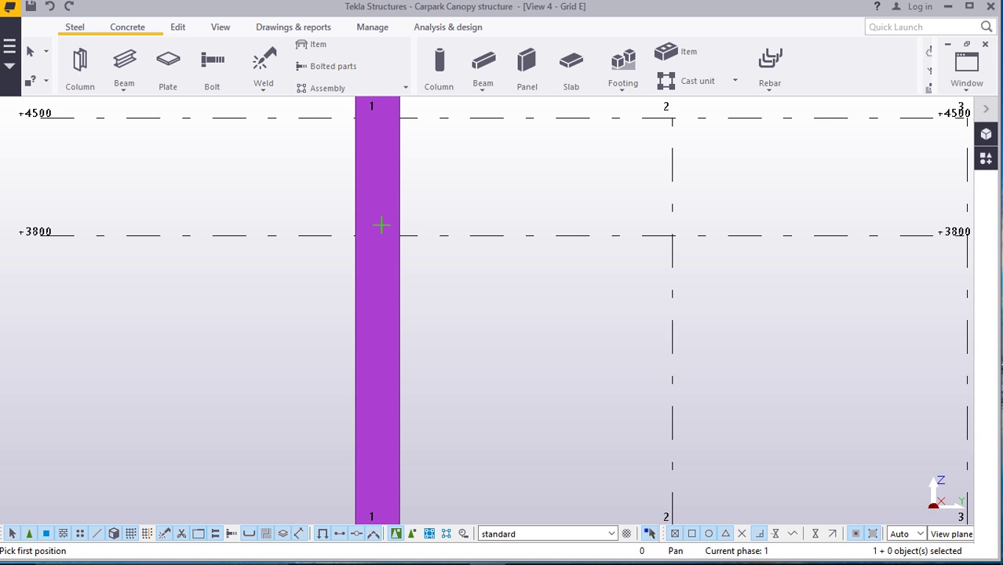
pyautogui.scroll(-3, 360, 259)
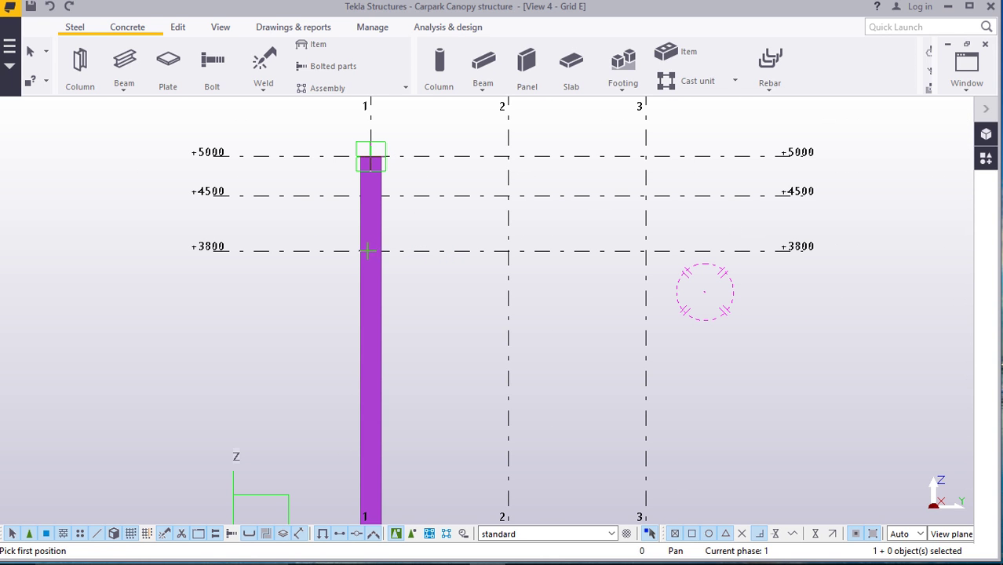
pyautogui.click(394, 255)
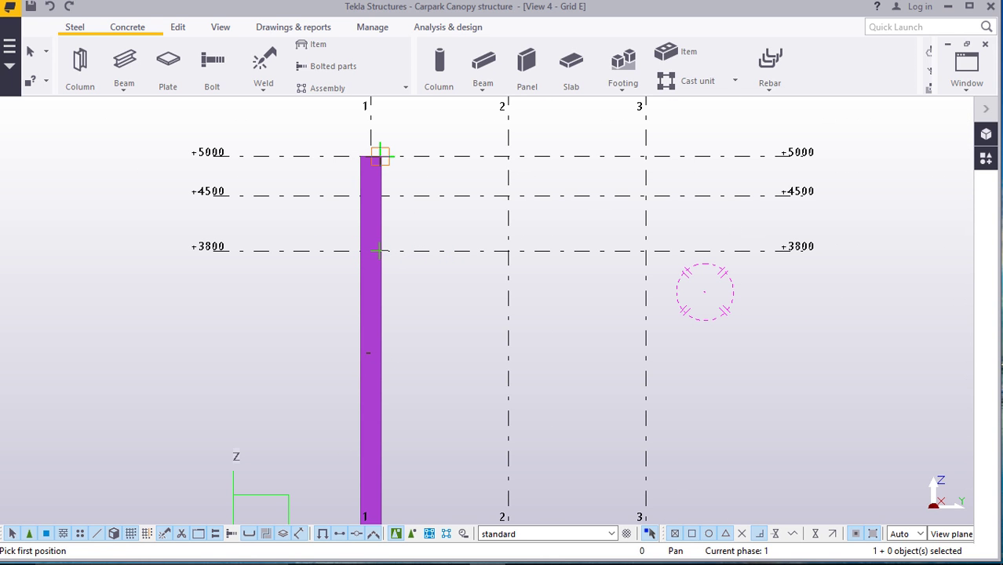
pyautogui.click(390, 260)
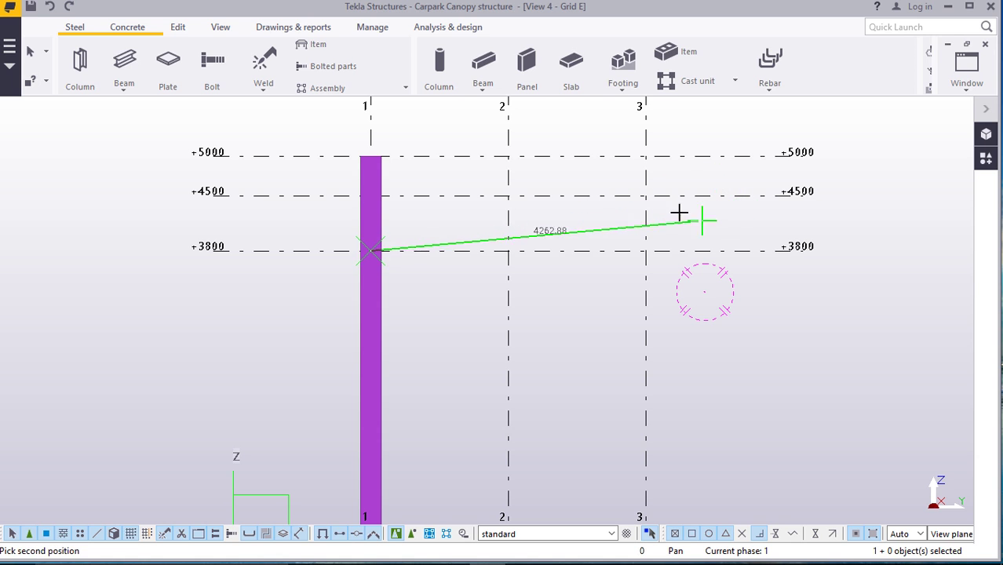
pyautogui.click(646, 195)
pyautogui.rightClick(712, 173)
pyautogui.click(734, 183)
# Switch to the 3D view and open the properties of the sloping beam at Grid E
pyautogui.scroll(1, 668, 207)
pyautogui.click(970, 84)
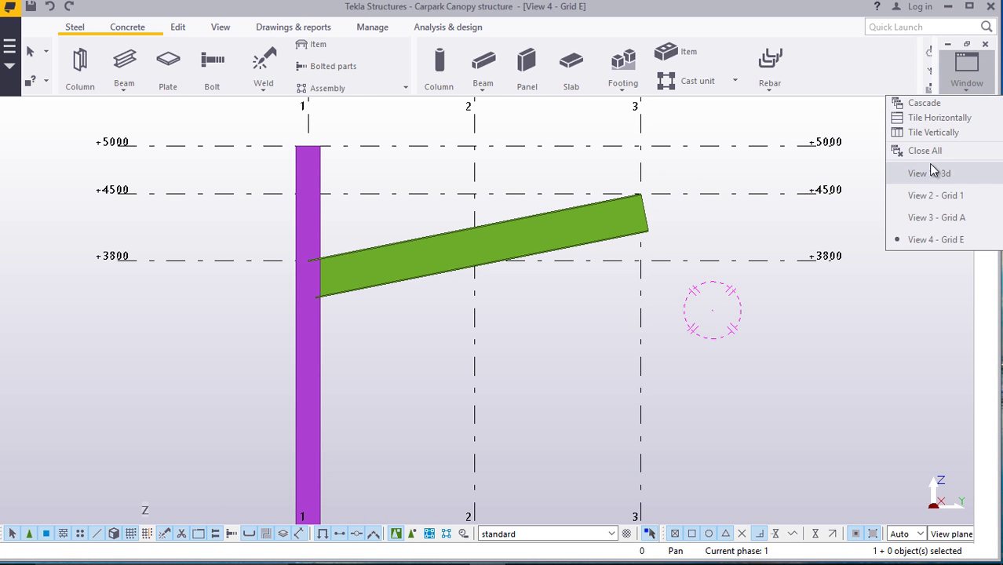
pyautogui.click(934, 173)
pyautogui.scroll(1, 455, 191)
pyautogui.doubleClick(487, 139)
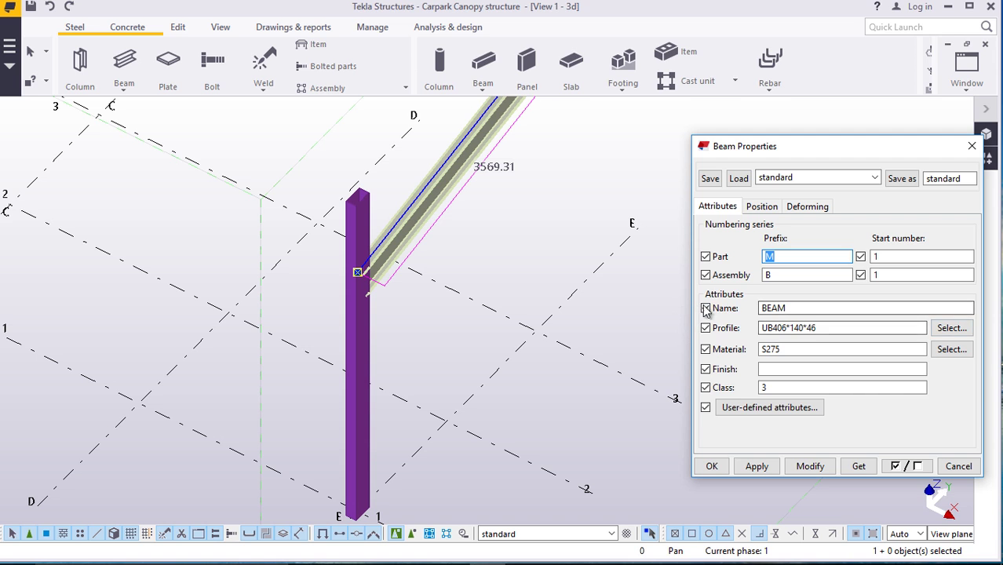
# Change the sloping beam's profile to RHS120*60*6.0 from the RHS sections in the profile catalog, modify it, and close its properties
pyautogui.click(944, 329)
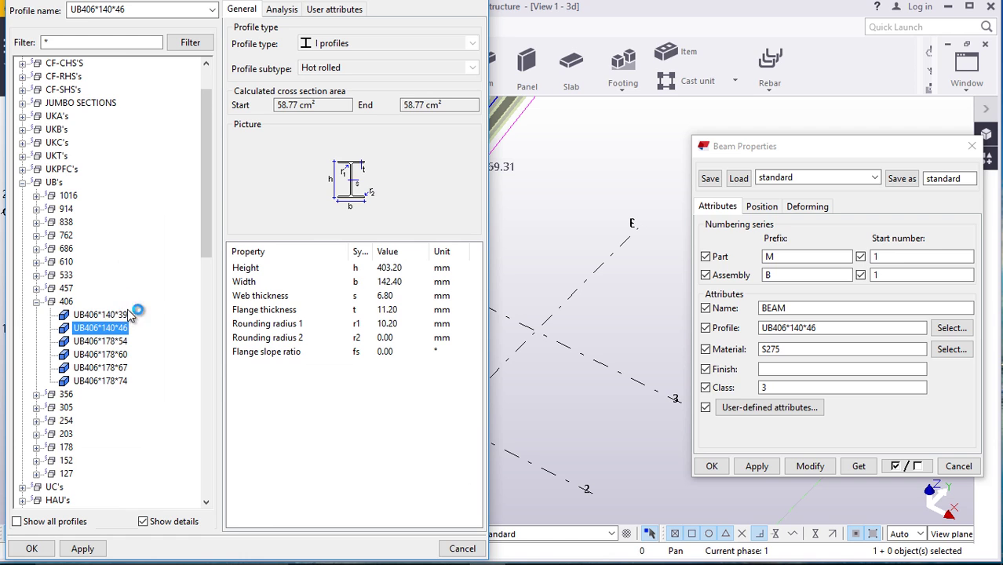
pyautogui.scroll(-1, 130, 312)
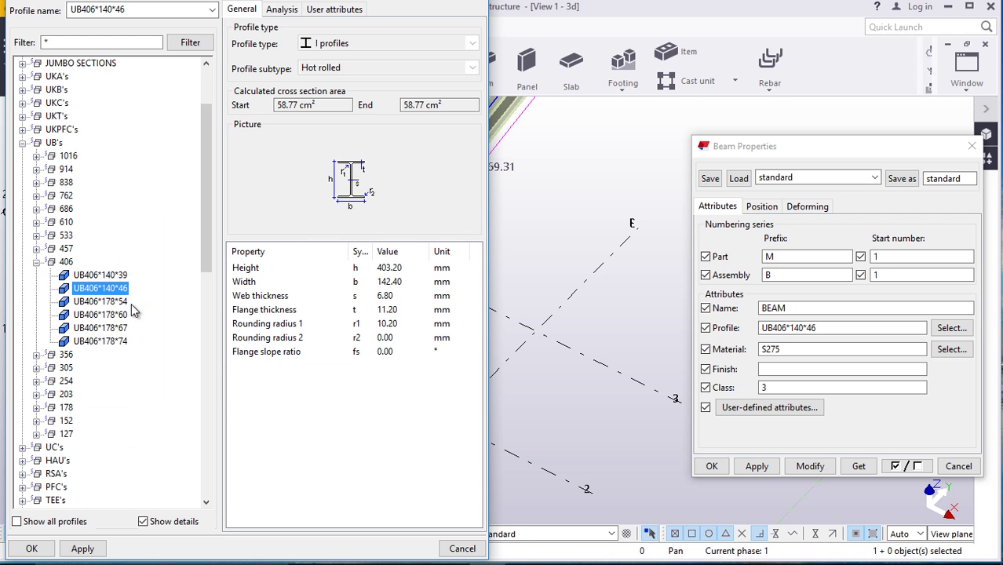
pyautogui.scroll(-2, 77, 359)
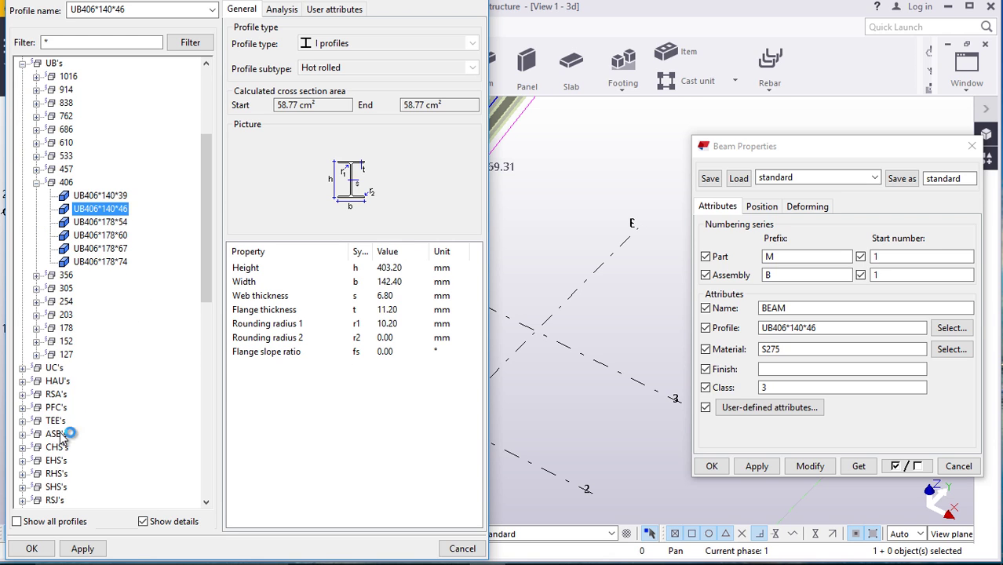
pyautogui.click(22, 473)
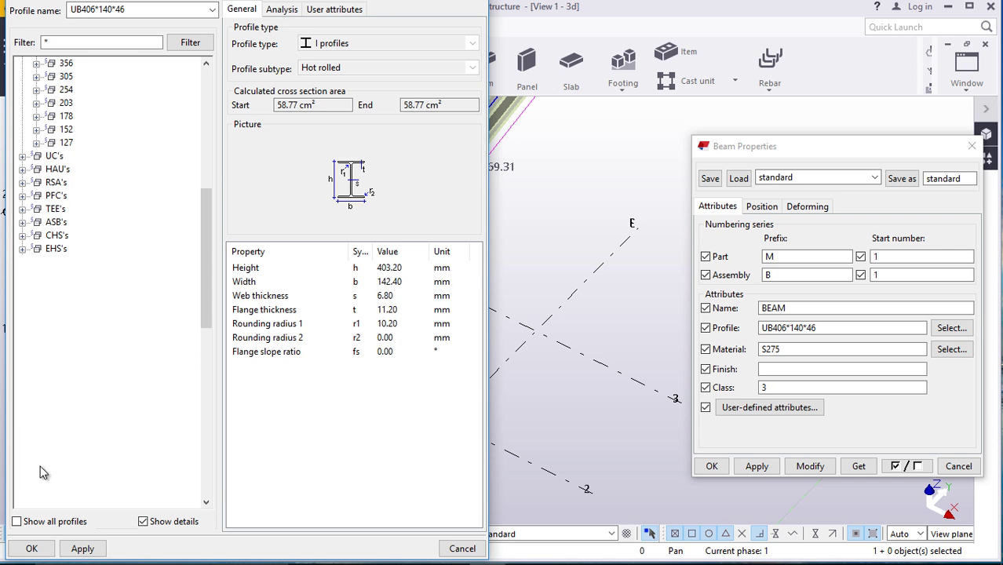
pyautogui.scroll(-1, 95, 381)
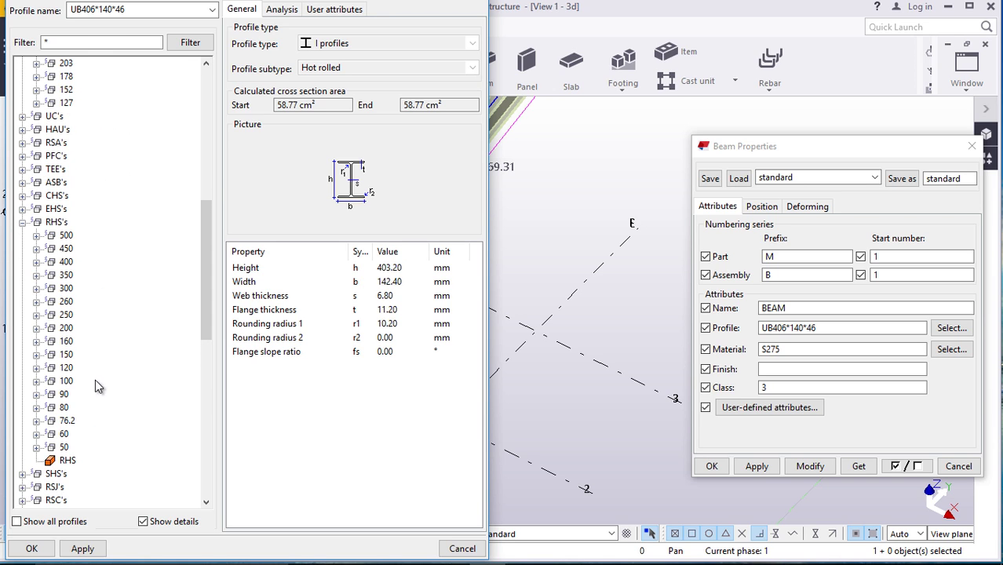
pyautogui.click(36, 368)
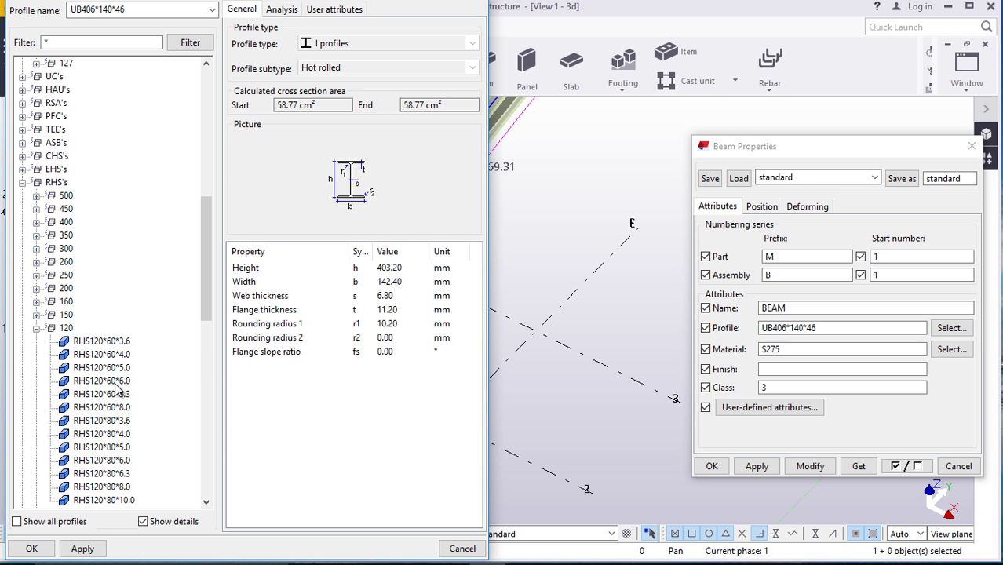
pyautogui.click(102, 381)
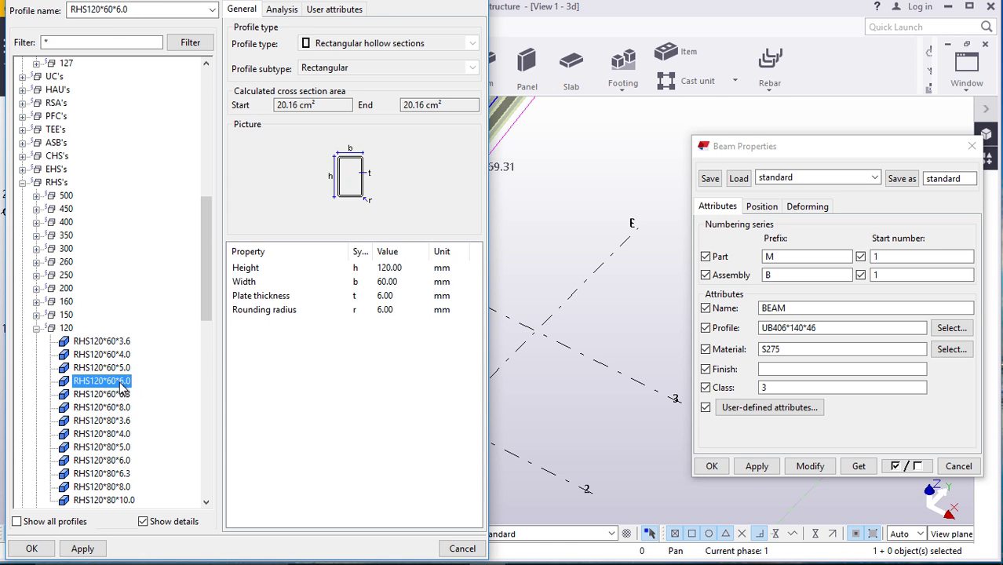
pyautogui.click(79, 547)
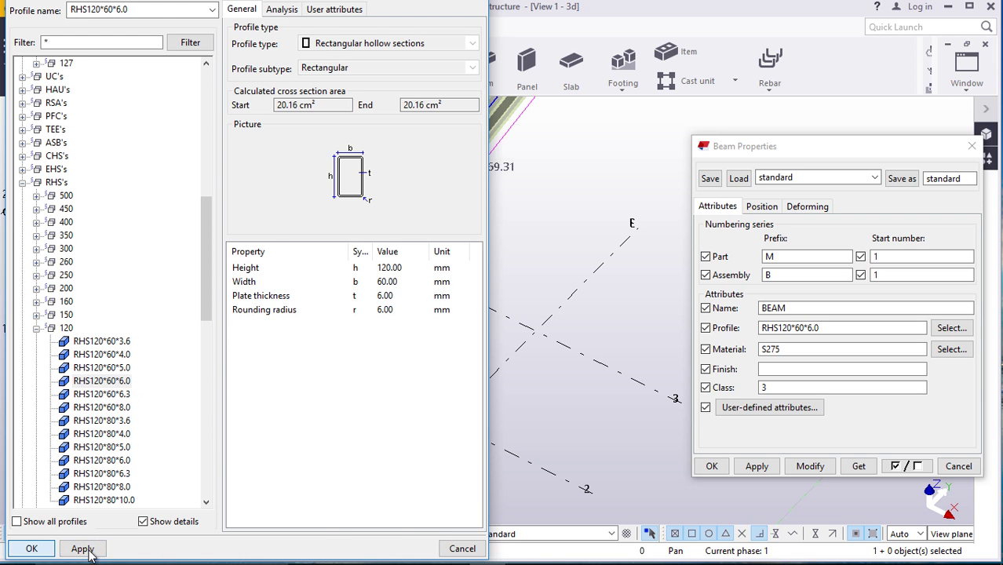
pyautogui.click(31, 548)
pyautogui.click(810, 466)
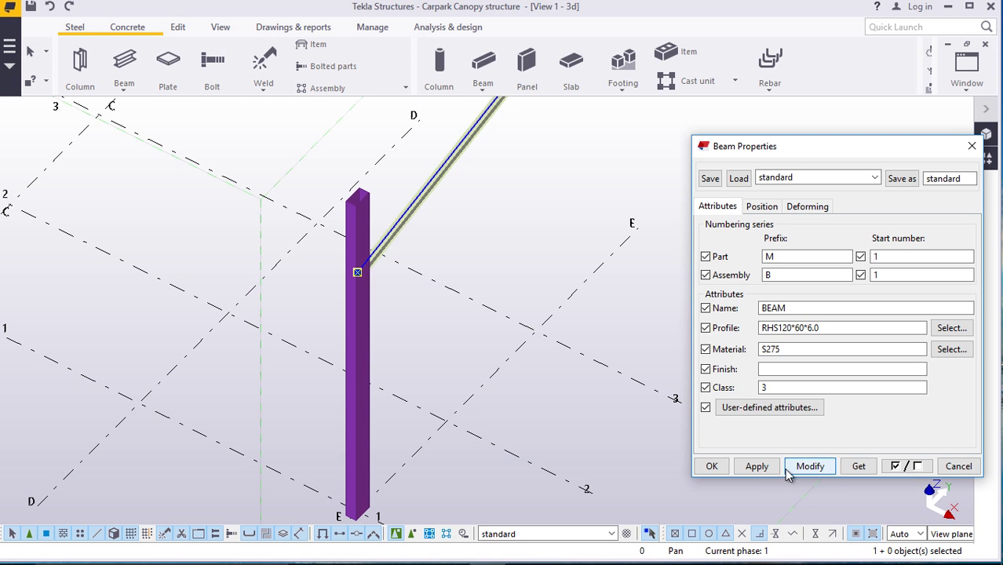
pyautogui.click(712, 466)
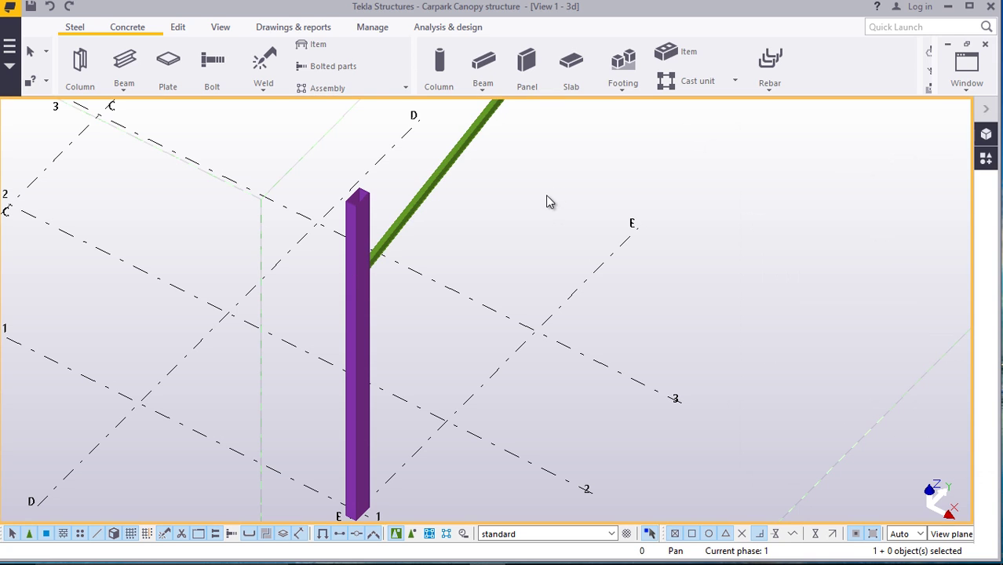
# Examine the resized sloping beam in the Grid E elevation view and return to the 3D view
pyautogui.click(967, 88)
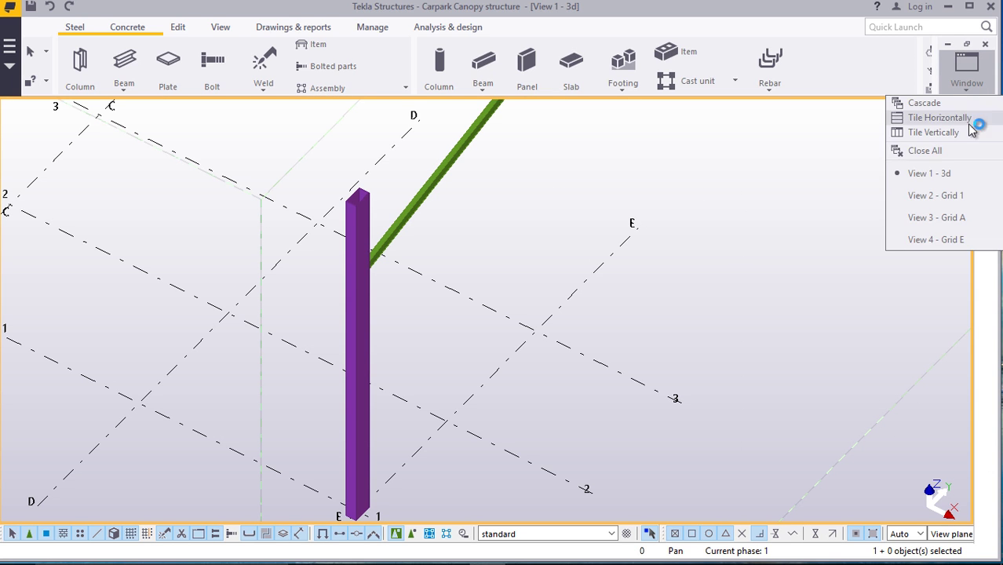
pyautogui.click(949, 240)
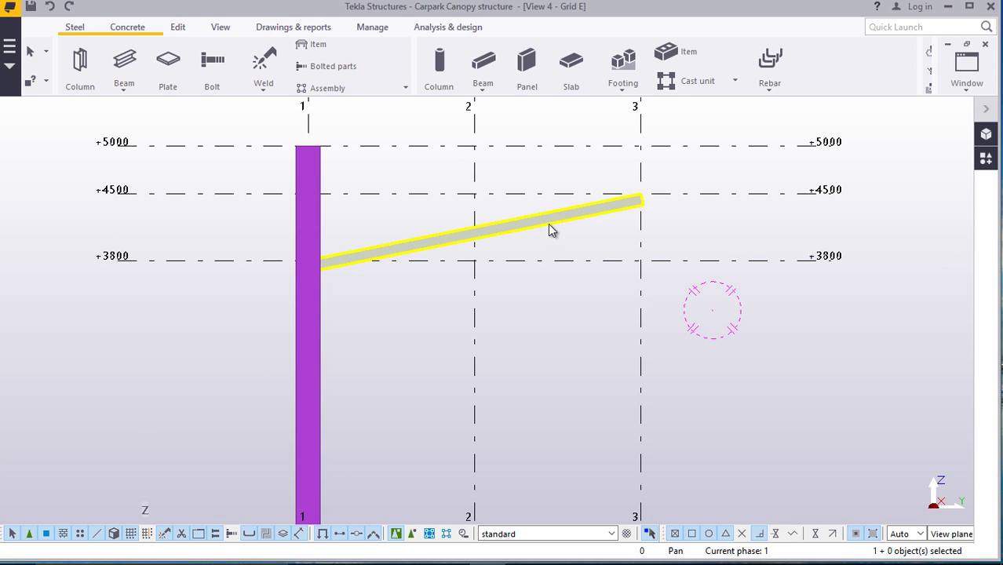
pyautogui.scroll(2, 552, 220)
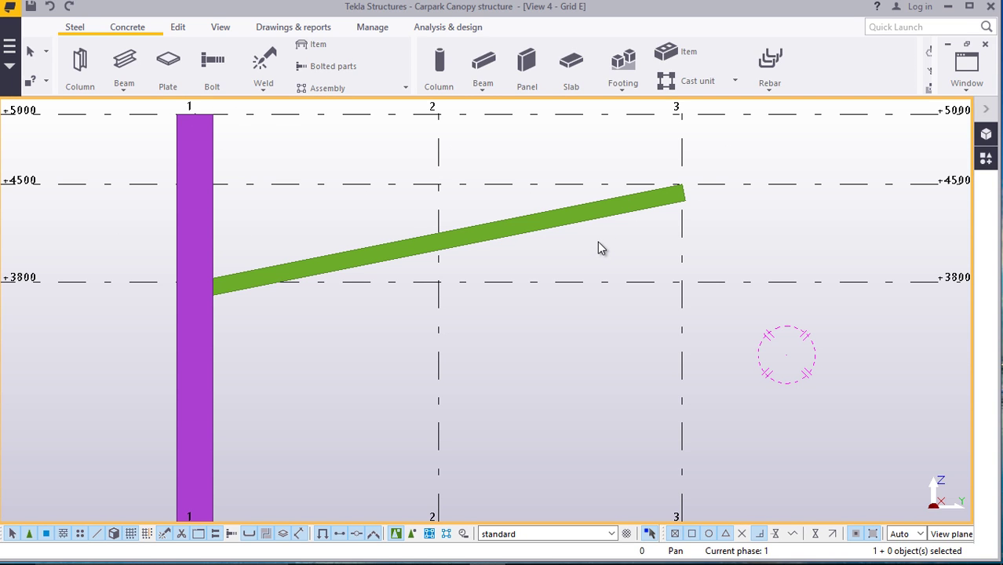
pyautogui.click(965, 85)
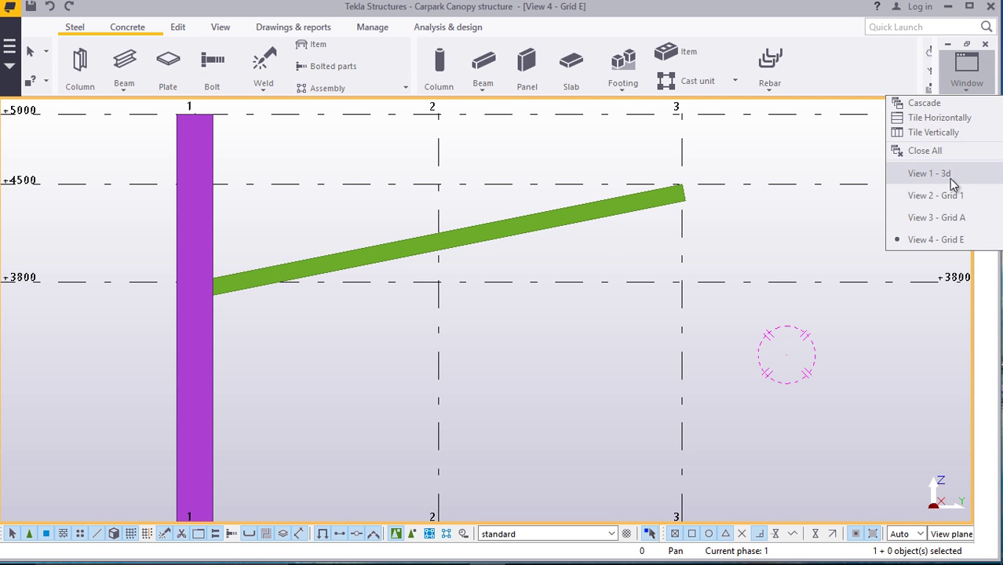
pyautogui.click(951, 173)
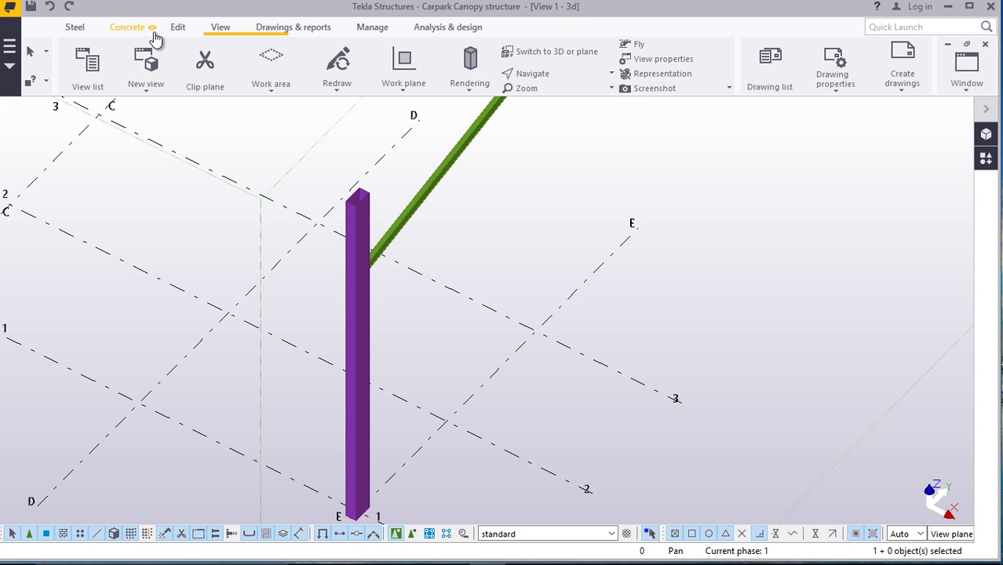
# Rotate the 3D view about the beam-to-column joint to examine the column's upper part and the full sloping beam, ending the rotation command
pyautogui.click(548, 73)
pyautogui.click(568, 101)
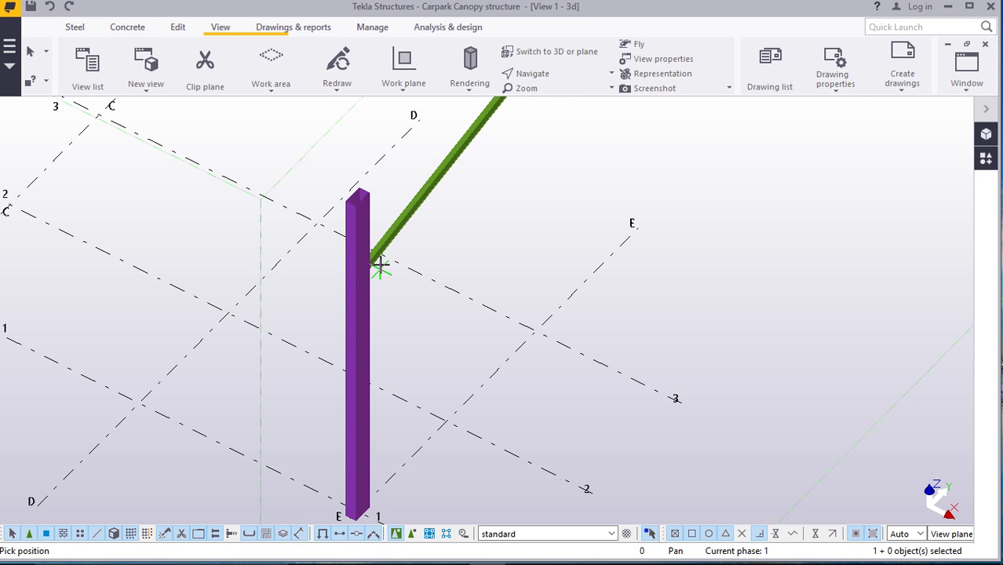
pyautogui.moveTo(377, 259); pyautogui.dragTo(392, 277)
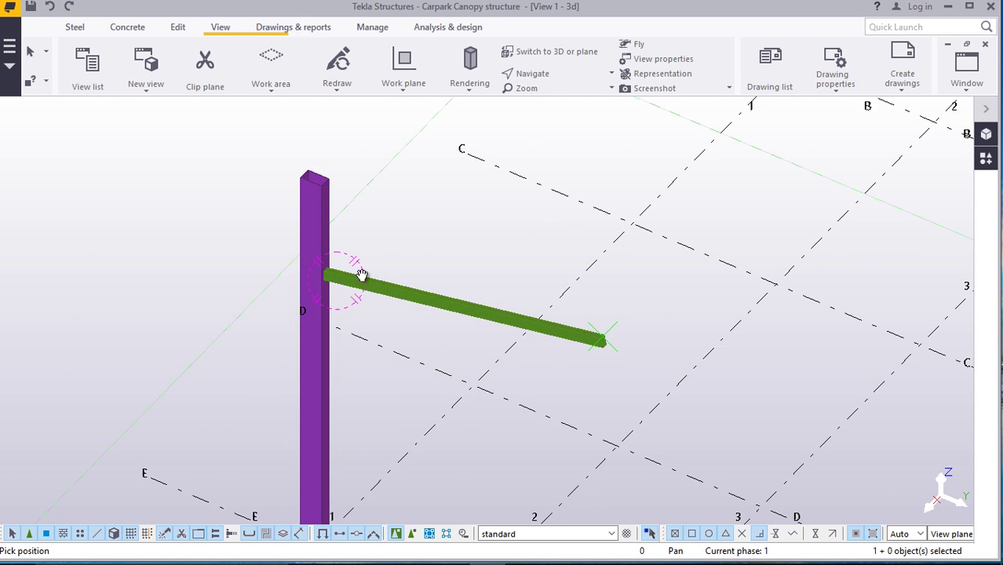
pyautogui.scroll(3, 336, 273)
pyautogui.rightClick(419, 201)
pyautogui.click(446, 211)
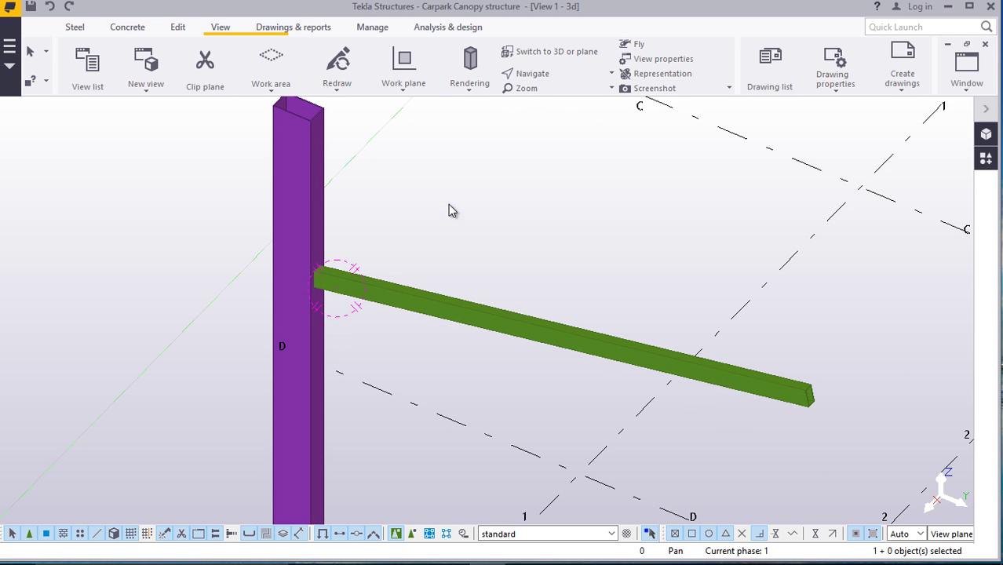
pyautogui.scroll(-2, 433, 192)
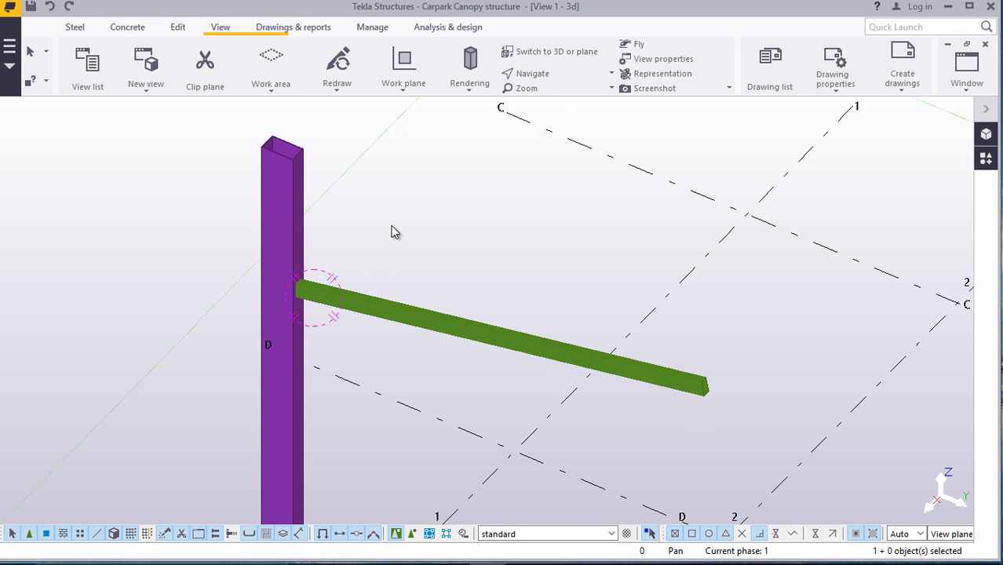
pyautogui.keyDown('ctrl'); pyautogui.moveTo(298, 287); pyautogui.dragTo(326, 300, button='middle'); pyautogui.keyUp('ctrl')
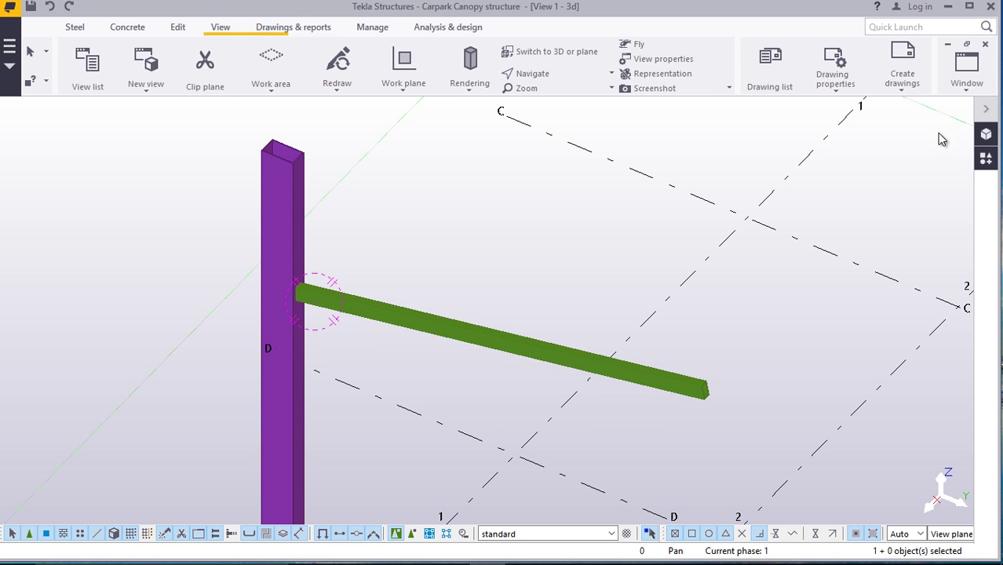
# Open the applications and components catalog and replace the WELD search with a search for component 85
pyautogui.click(985, 158)
pyautogui.click(858, 169)
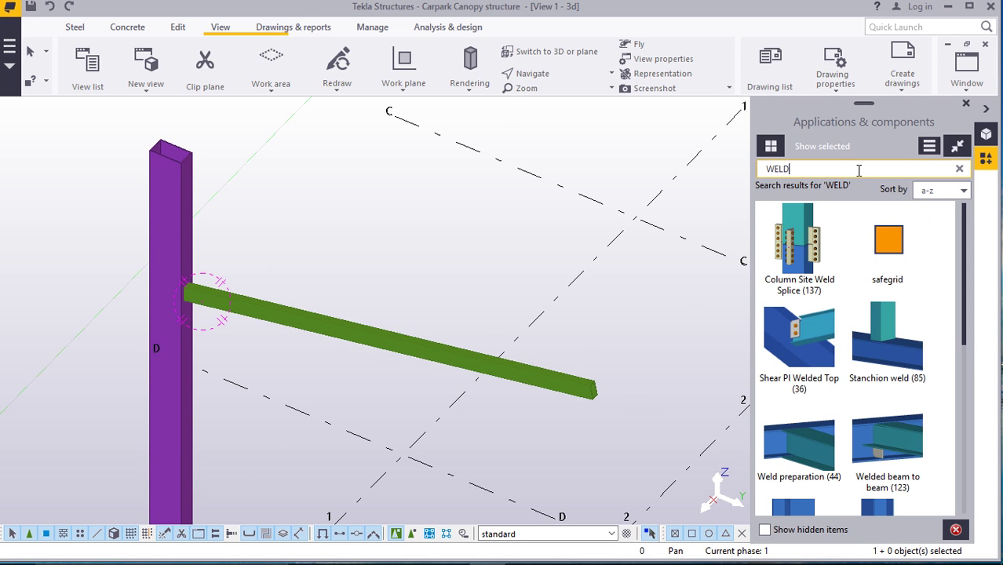
pyautogui.press('BackSpace')
pyautogui.press('BackSpace')
pyautogui.press('BackSpace')
pyautogui.press('BackSpace')
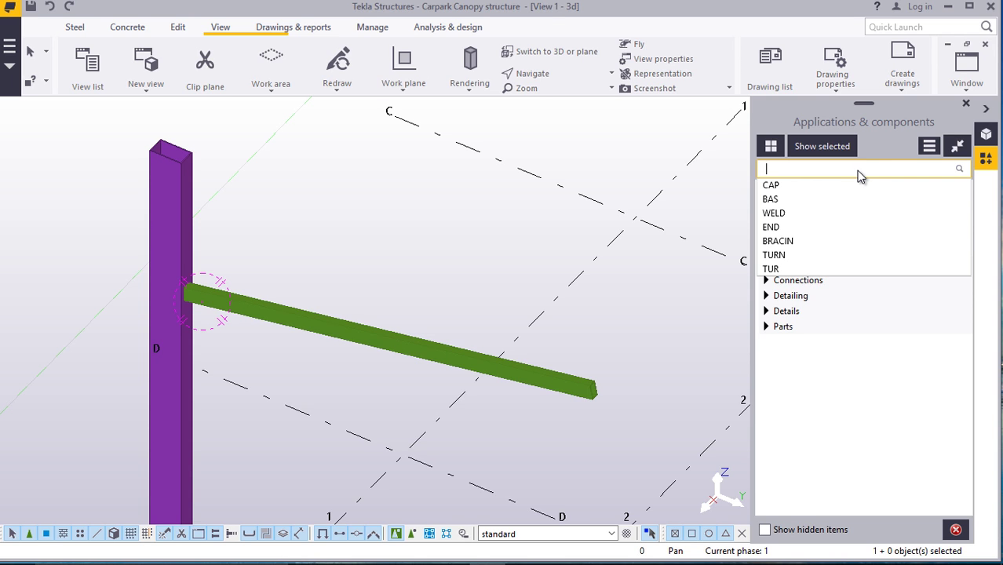
pyautogui.write('5')
pyautogui.press('BackSpace')
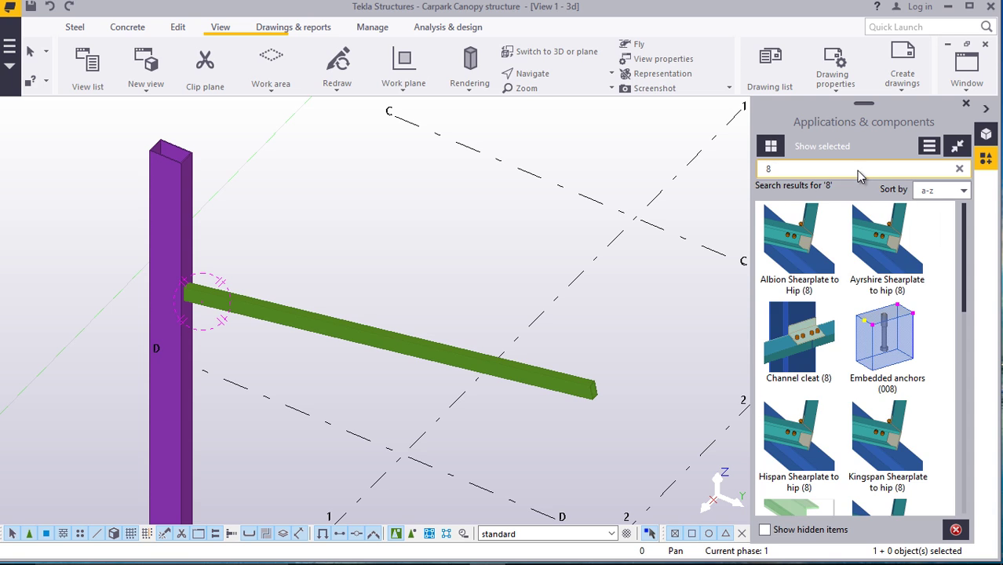
pyautogui.write('5')
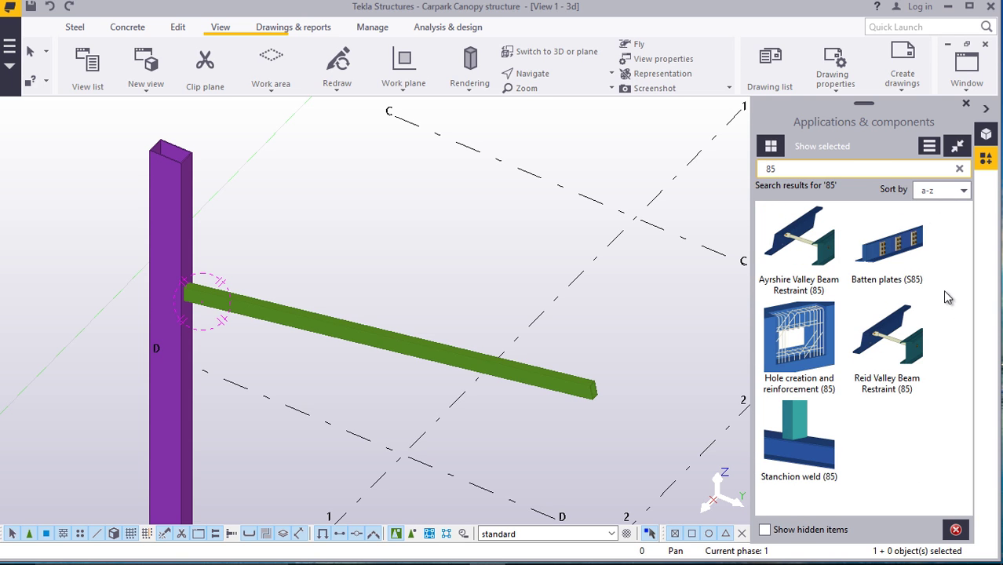
# Apply Stanchion weld (85) with the column as main part and the sloping beam as secondary part, ending the command
pyautogui.click(800, 470)
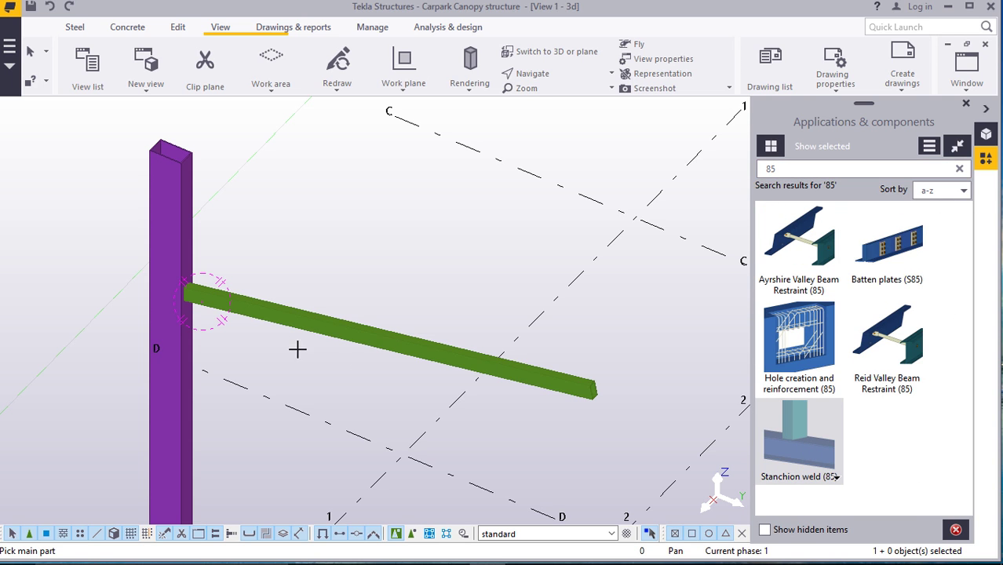
pyautogui.scroll(5, 160, 291)
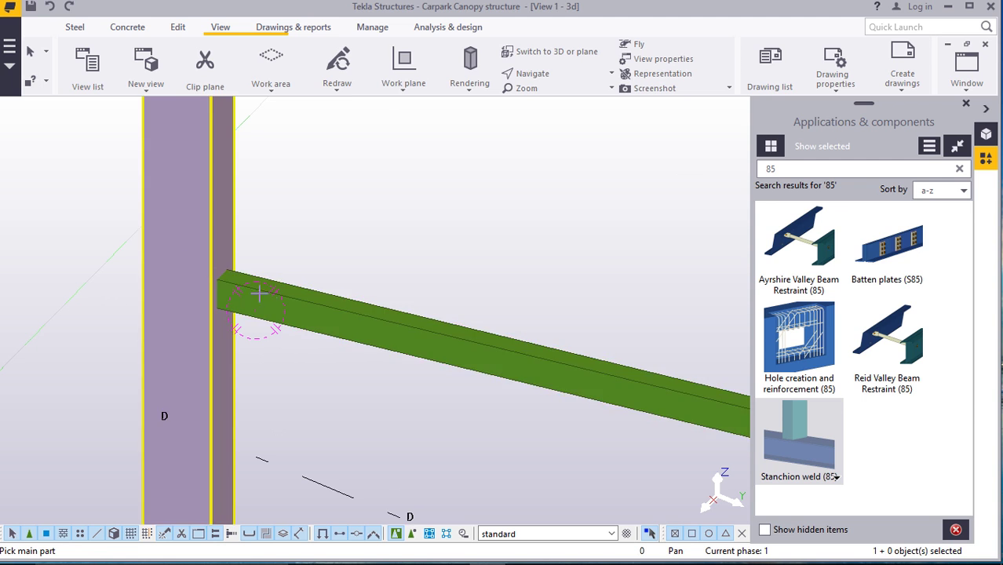
pyautogui.click(179, 282)
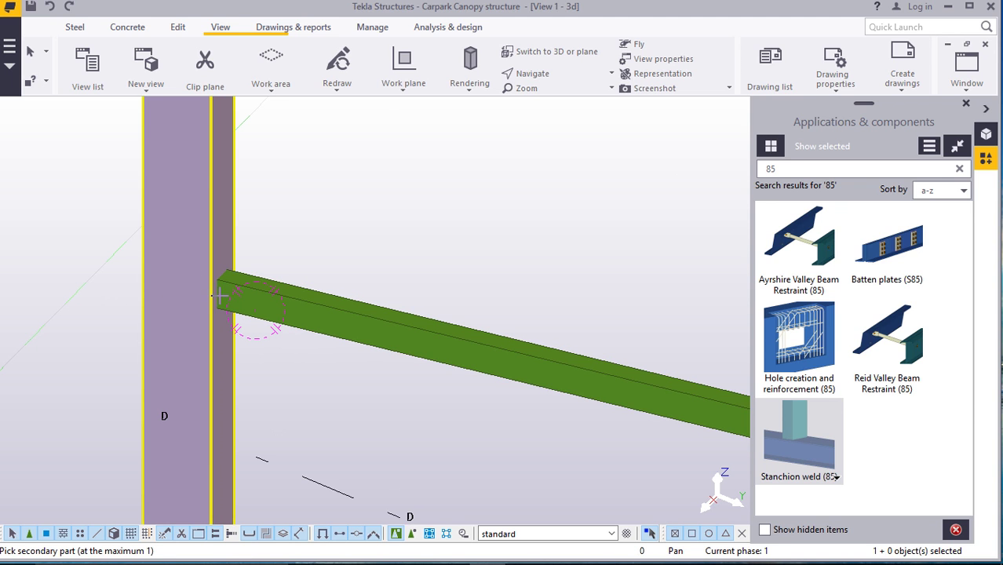
pyautogui.click(253, 305)
pyautogui.rightClick(269, 191)
pyautogui.click(303, 212)
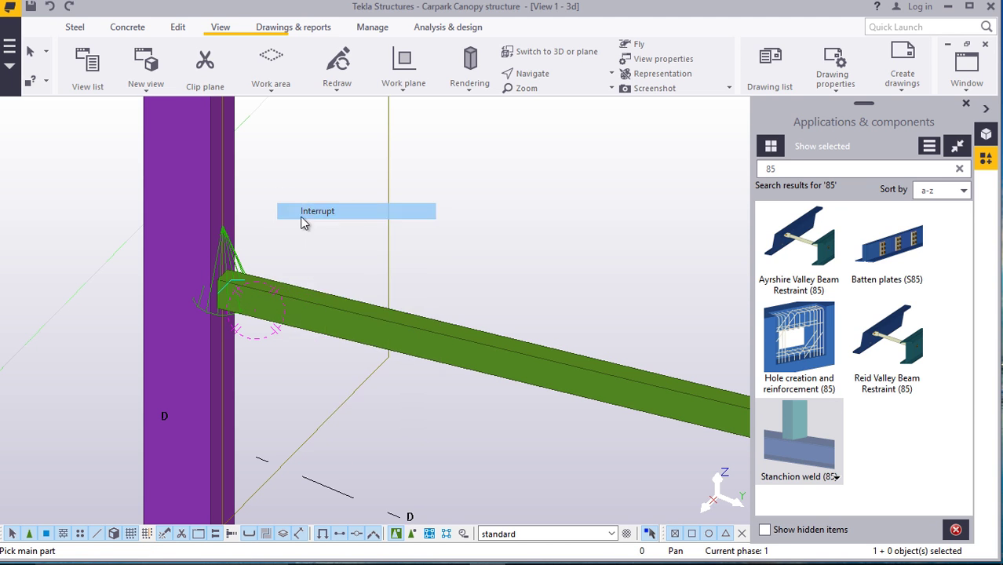
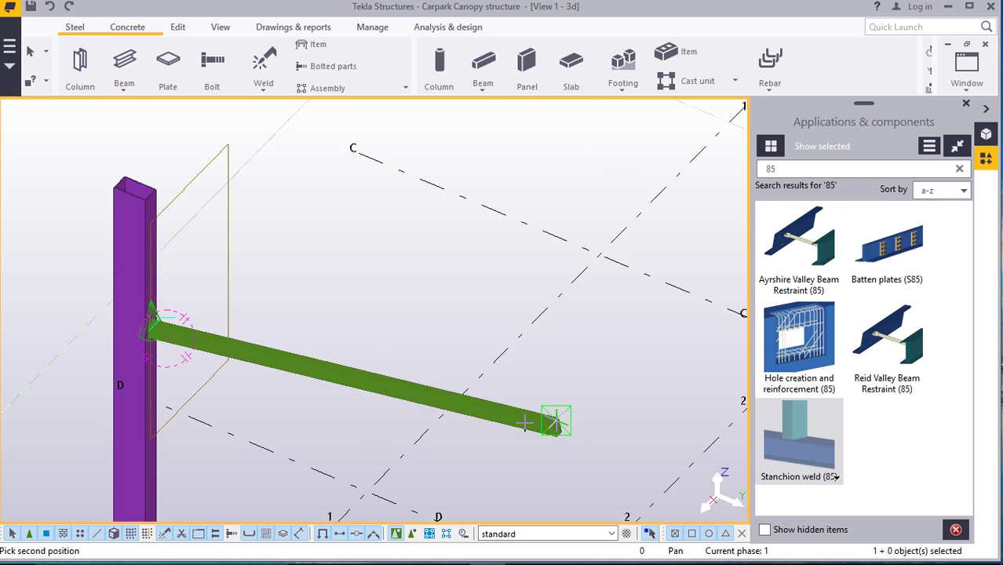
# Finish a second steel beam from the sloping beam's outer end to the inner edge of the column's top, ending the command
pyautogui.scroll(5, 289, 280)
pyautogui.scroll(8, 289, 279)
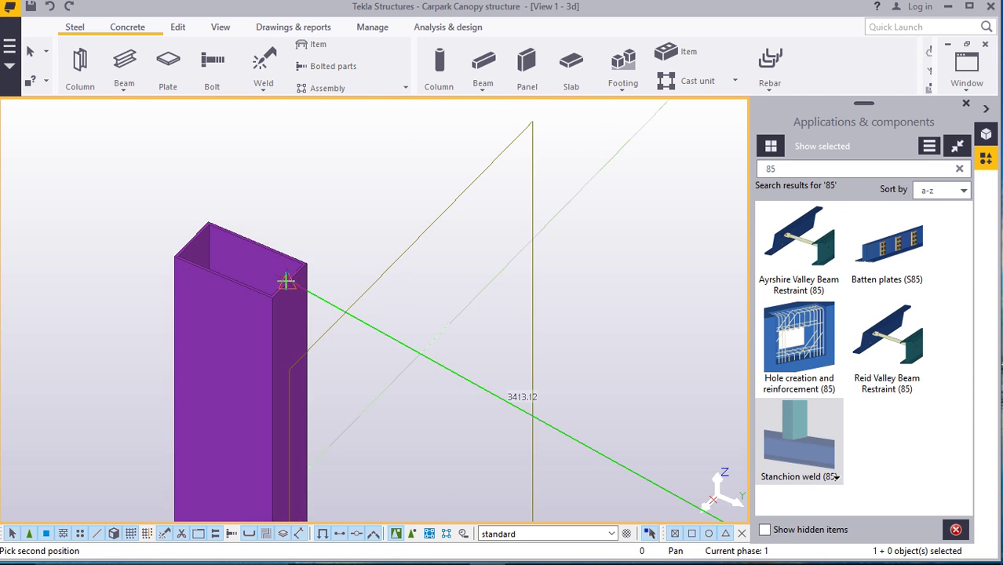
pyautogui.click(295, 264)
pyautogui.rightClick(504, 227)
pyautogui.scroll(-10, 242, 242)
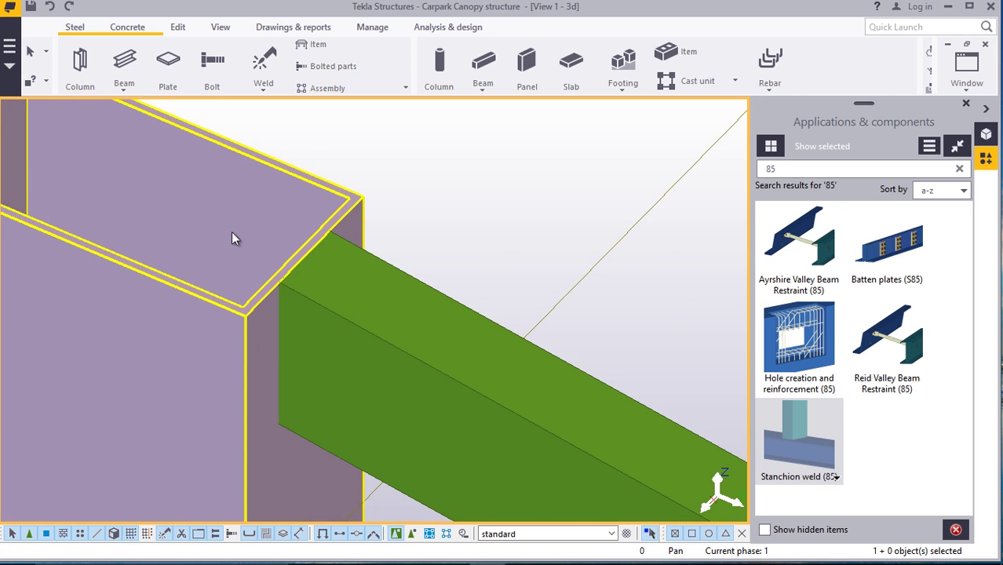
pyautogui.scroll(-3, 223, 239)
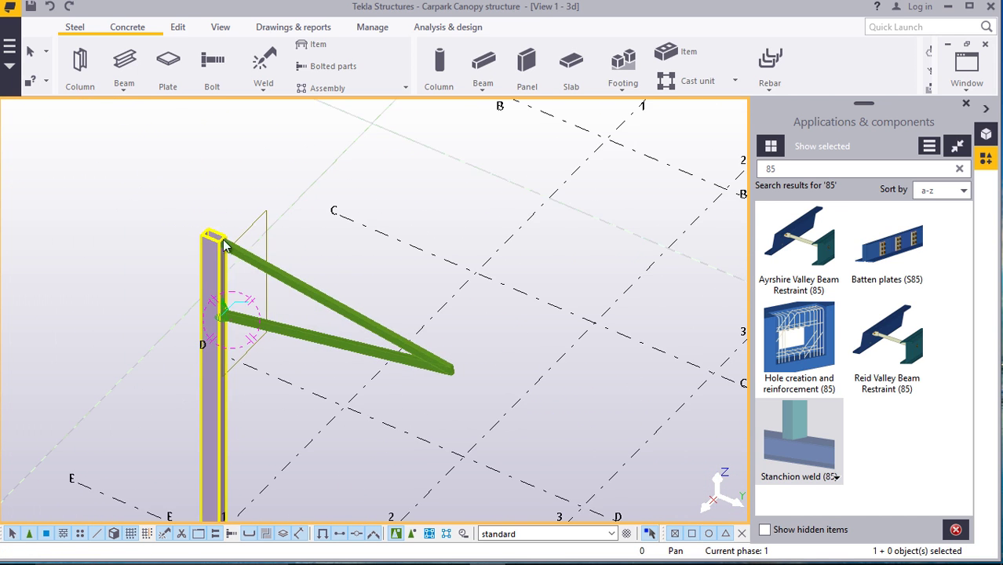
pyautogui.scroll(10, 439, 369)
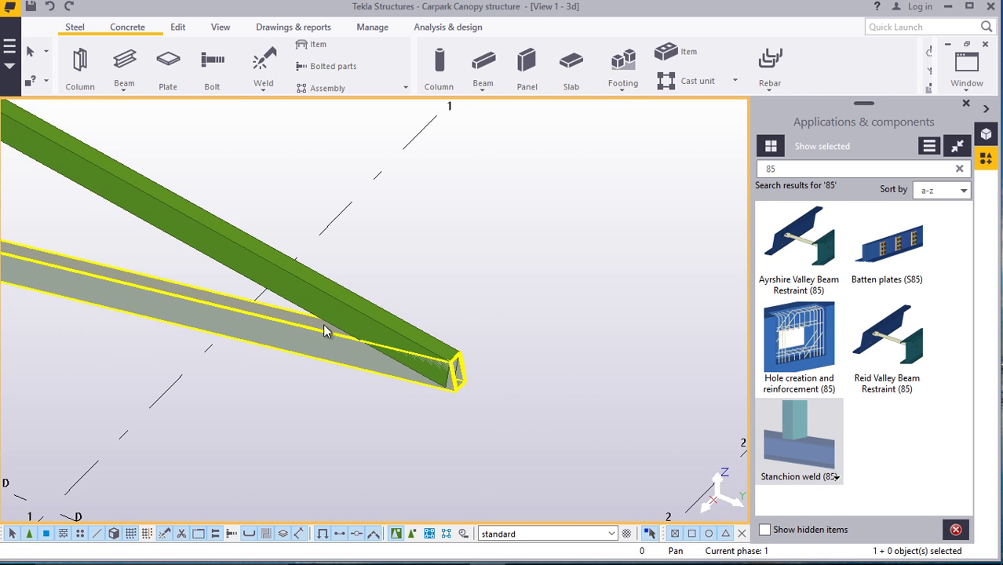
# Change the upper bracing beam's profile to RHS60*40*6.0 from the profile catalog and apply it to the beam
pyautogui.doubleClick(245, 253)
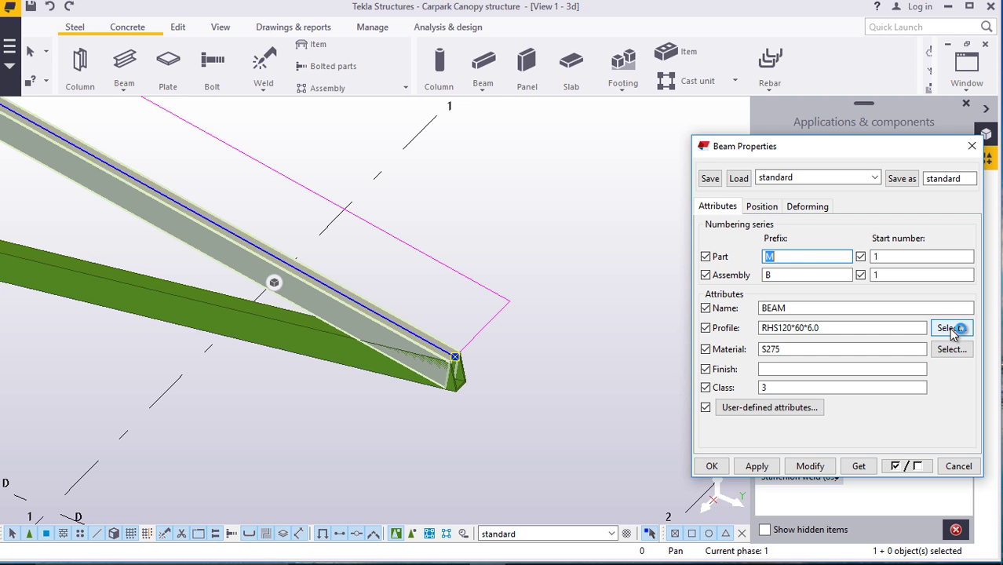
pyautogui.click(952, 331)
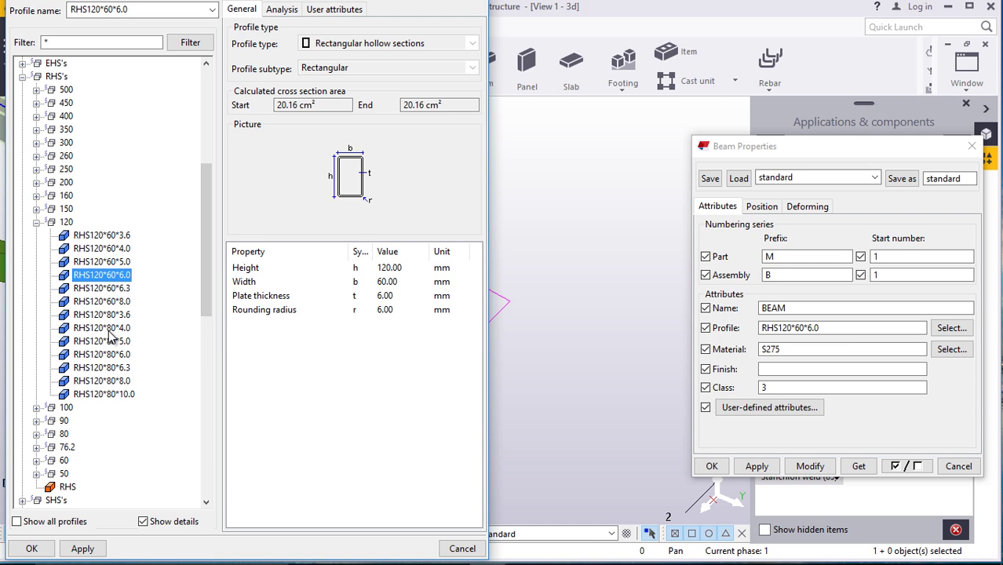
pyautogui.scroll(-2, 92, 310)
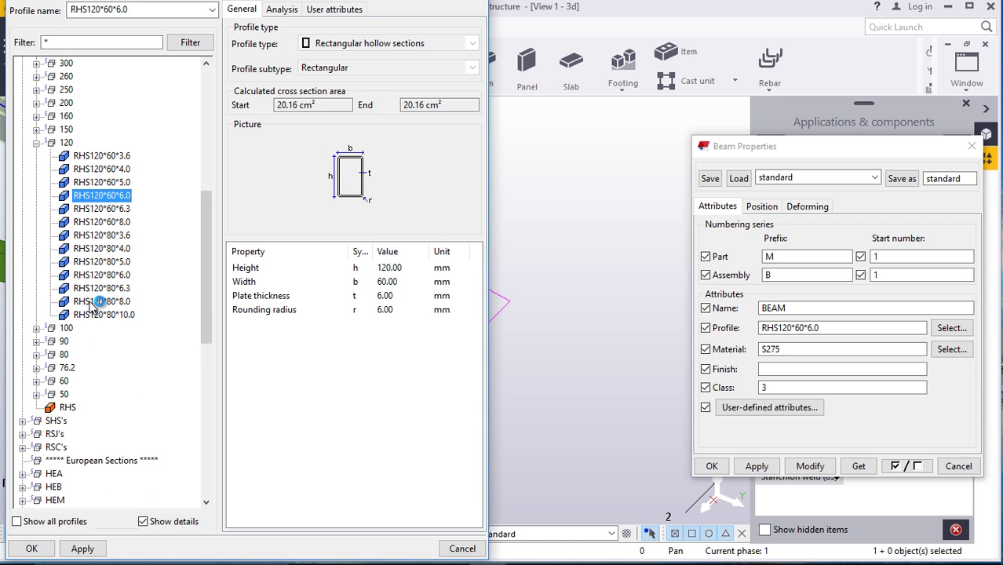
pyautogui.click(37, 381)
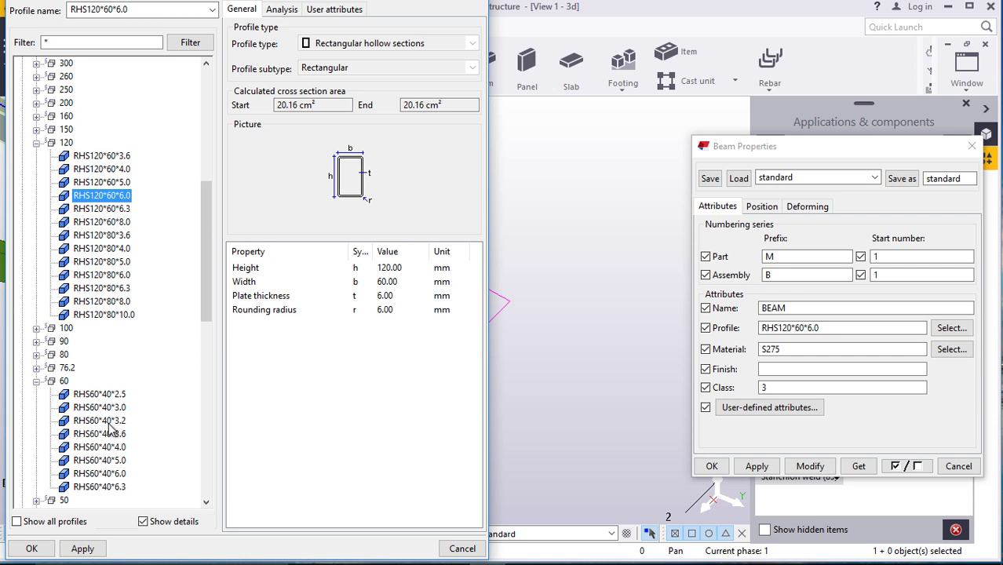
pyautogui.click(100, 473)
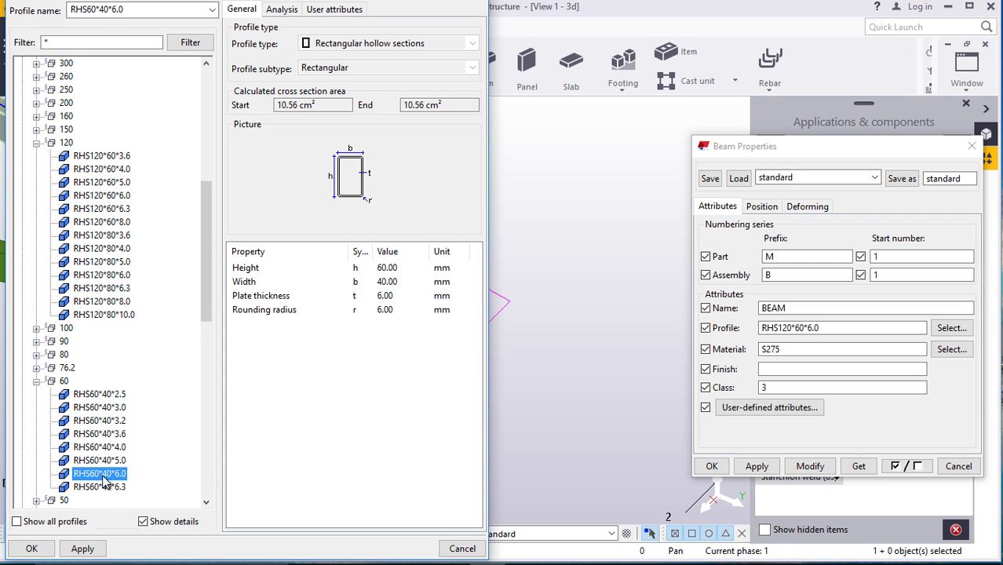
pyautogui.click(80, 548)
pyautogui.click(32, 549)
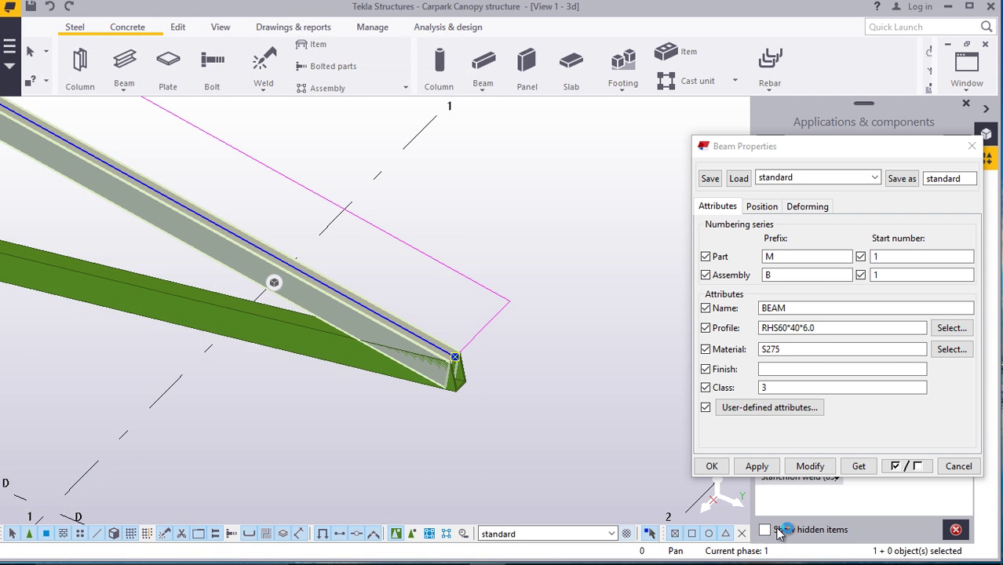
pyautogui.click(810, 467)
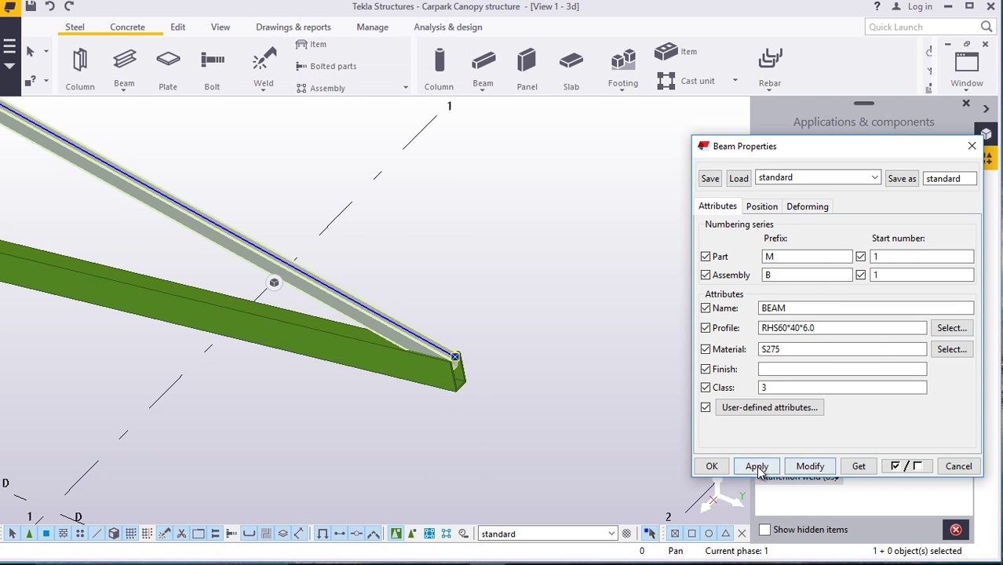
pyautogui.click(710, 465)
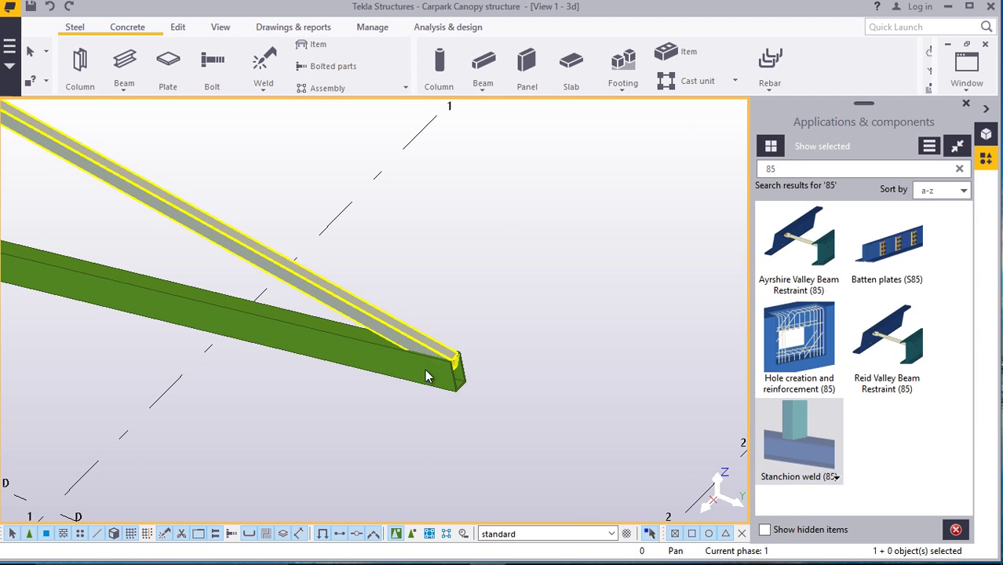
# Apply Stanchion weld (85) at the outer end with the sloping beam as main part and the bracing beam as secondary part
pyautogui.keyDown('ctrl'); pyautogui.moveTo(438, 360); pyautogui.dragTo(588, 357, button='middle'); pyautogui.keyUp('ctrl')
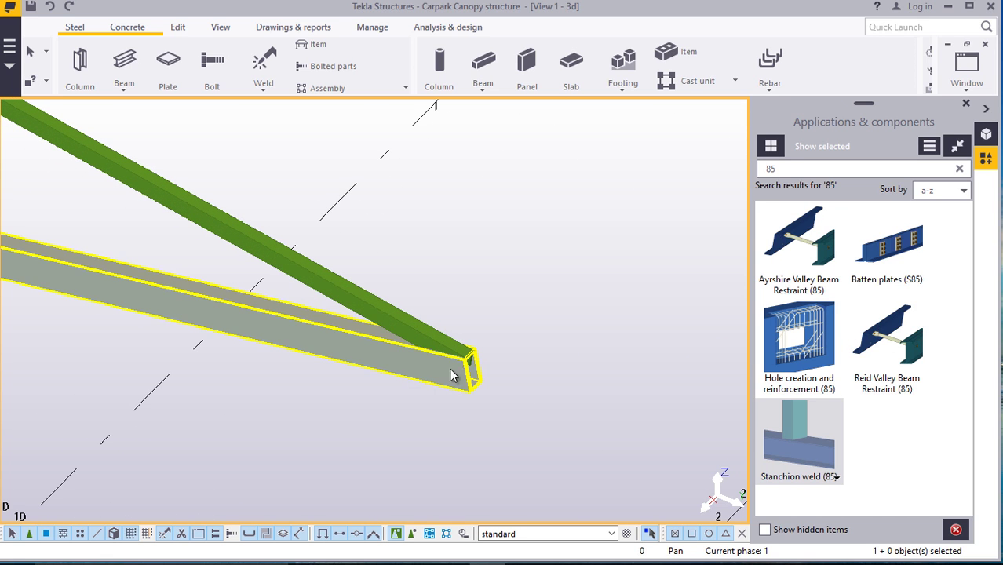
pyautogui.scroll(5, 490, 379)
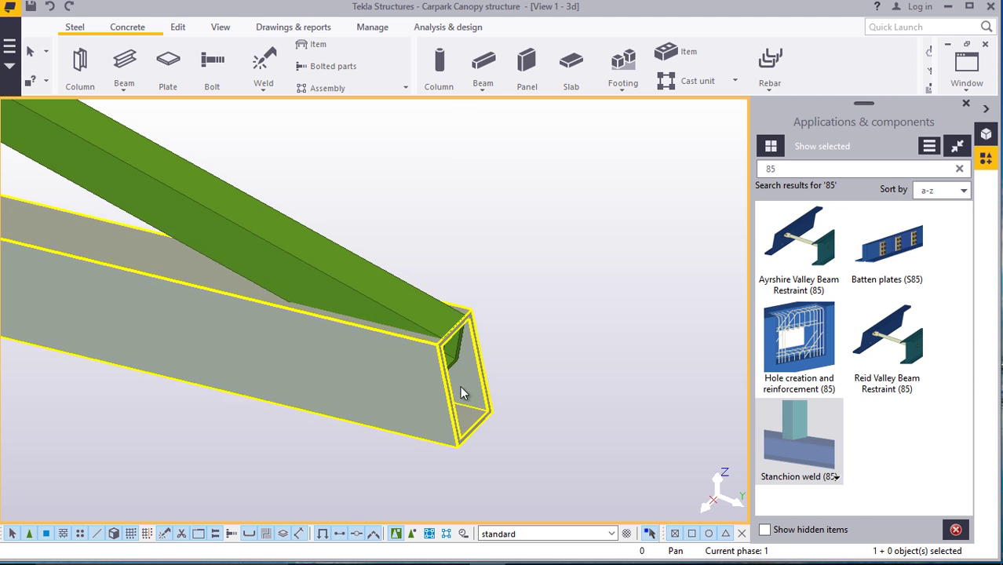
pyautogui.keyDown('ctrl'); pyautogui.moveTo(463, 386); pyautogui.dragTo(455, 355, button='middle'); pyautogui.keyUp('ctrl')
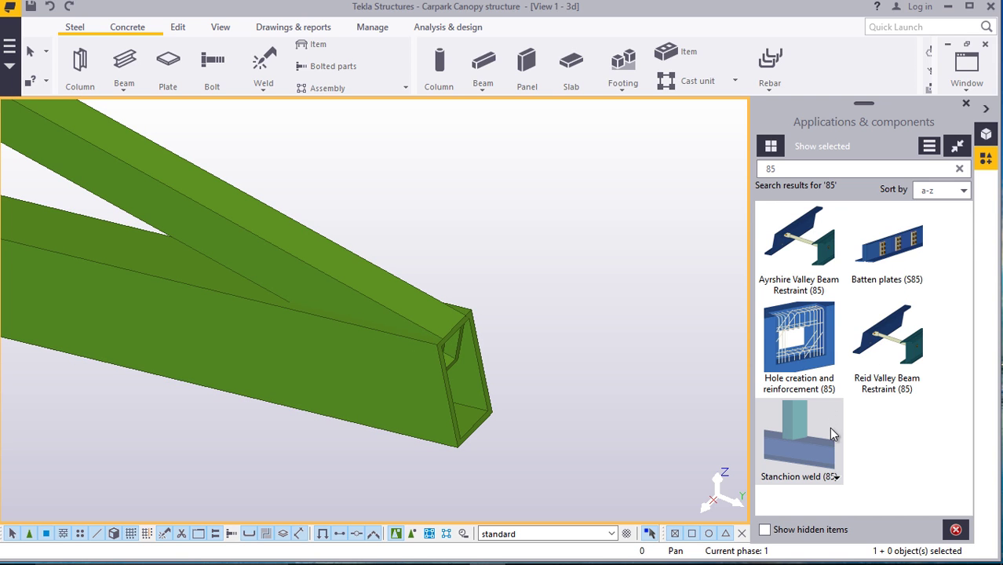
pyautogui.click(806, 453)
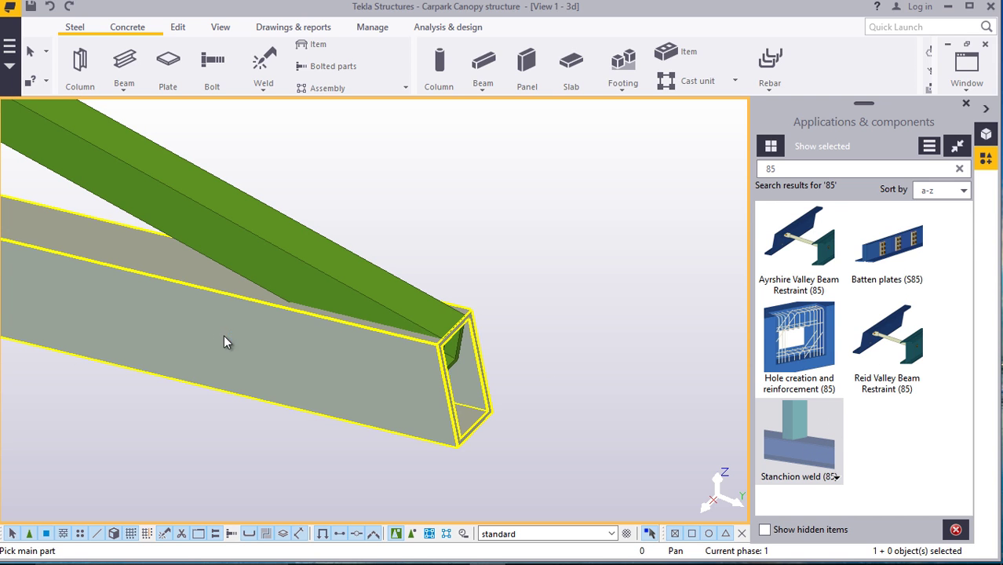
pyautogui.click(224, 342)
pyautogui.click(303, 277)
# Apply Stanchion weld (85) with the column as main part and the upper bracing beam as secondary part, ending the command
pyautogui.scroll(-5, 541, 392)
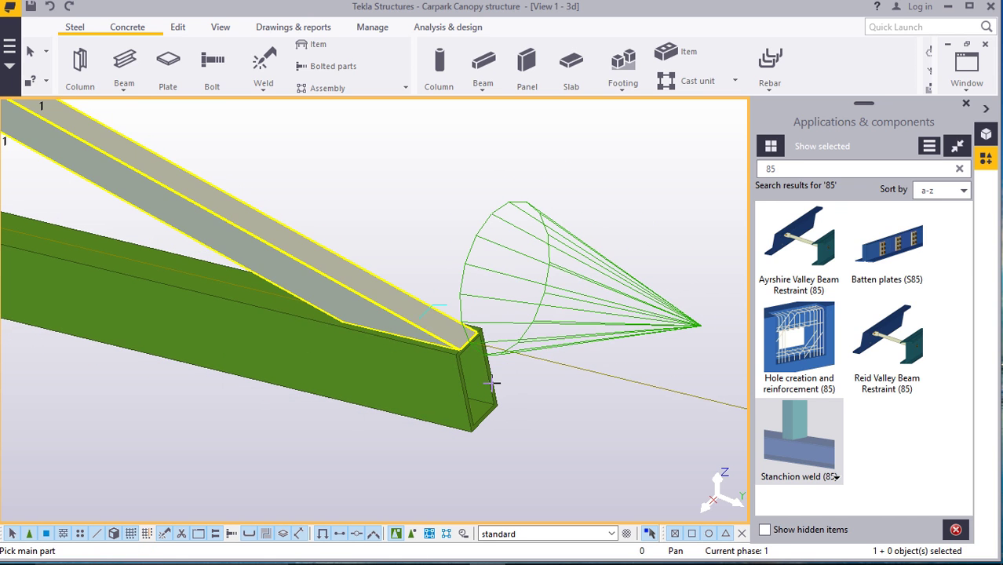
pyautogui.scroll(-5, 541, 393)
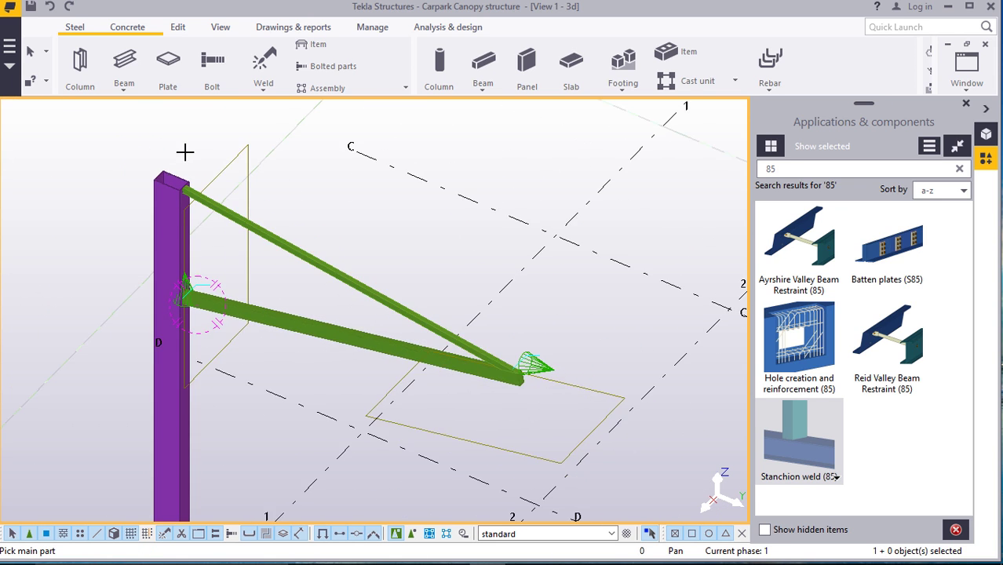
pyautogui.scroll(6, 170, 214)
pyautogui.click(157, 214)
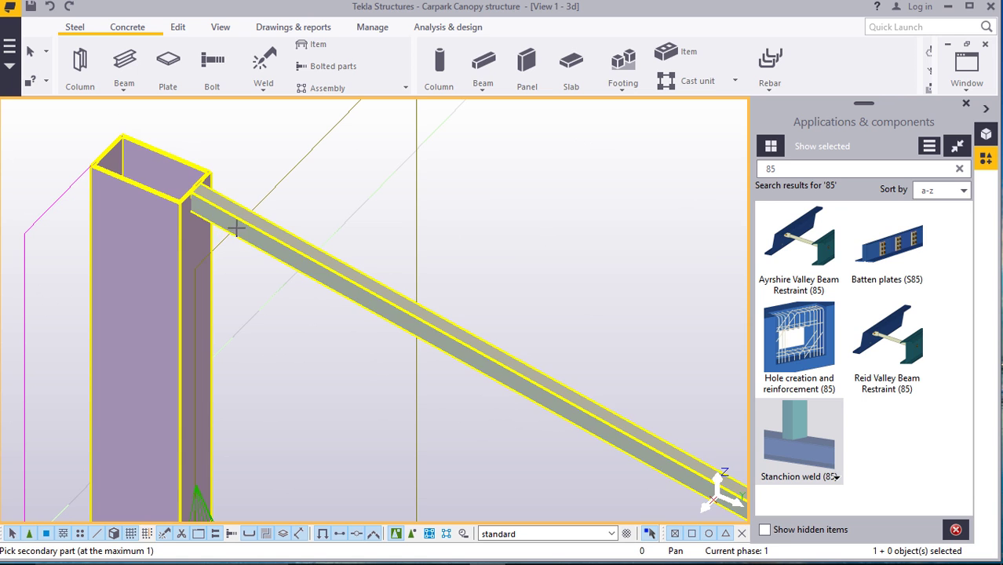
pyautogui.click(233, 229)
pyautogui.scroll(4, 211, 200)
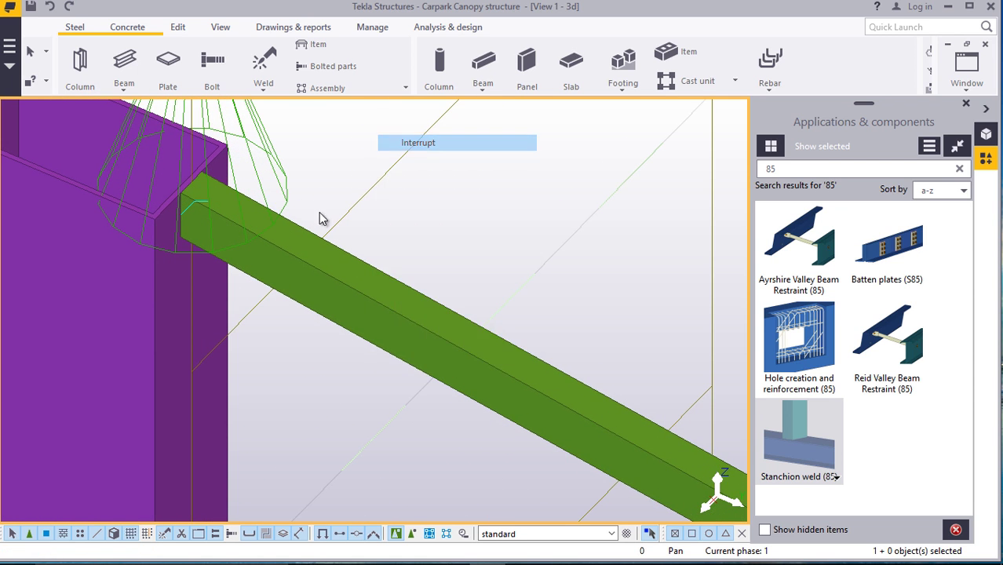
pyautogui.scroll(-5, 191, 259)
pyautogui.scroll(3, 105, 184)
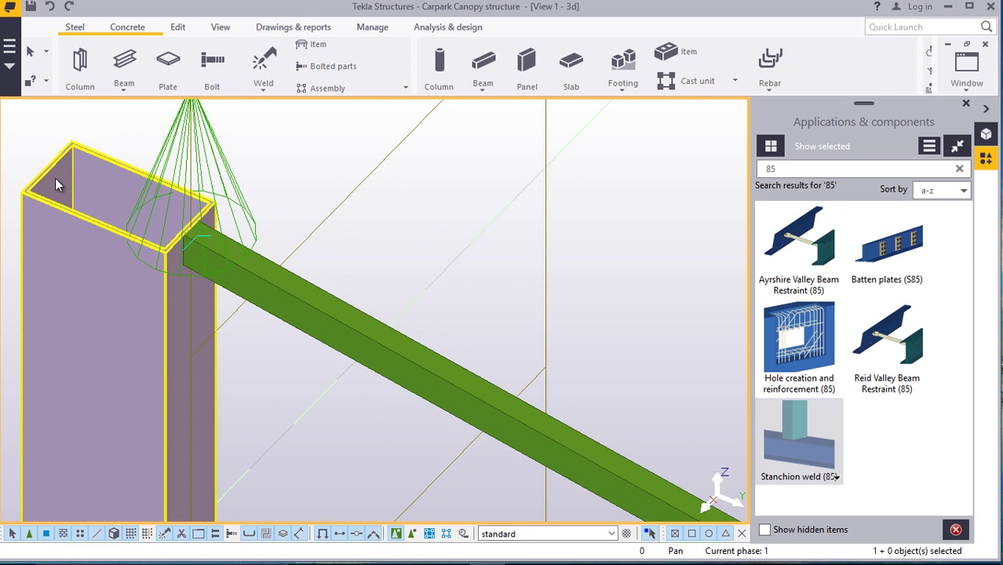
# Replace the component 85 search in the catalog with a search for CAP
pyautogui.click(838, 168)
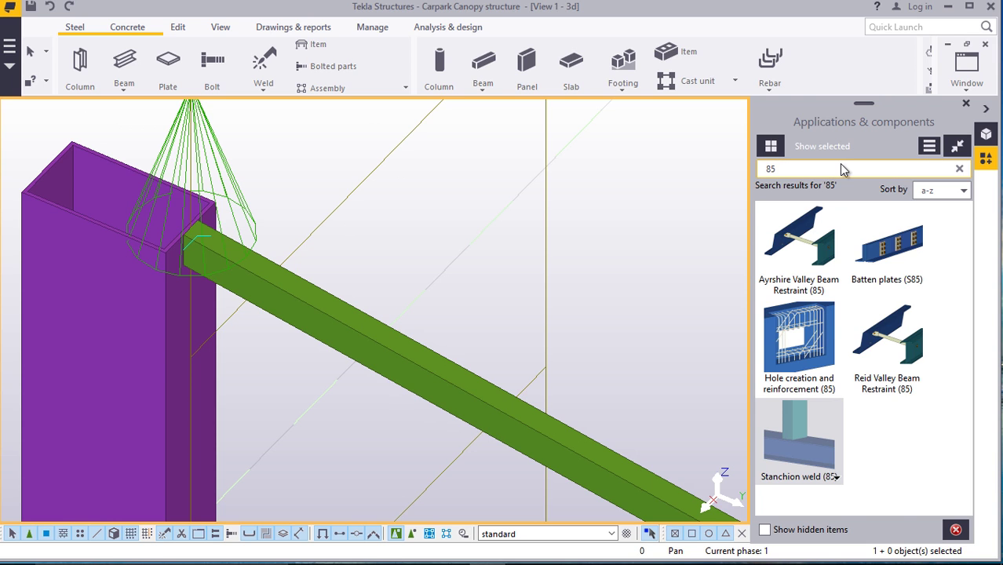
pyautogui.press('BackSpace')
pyautogui.write('C')
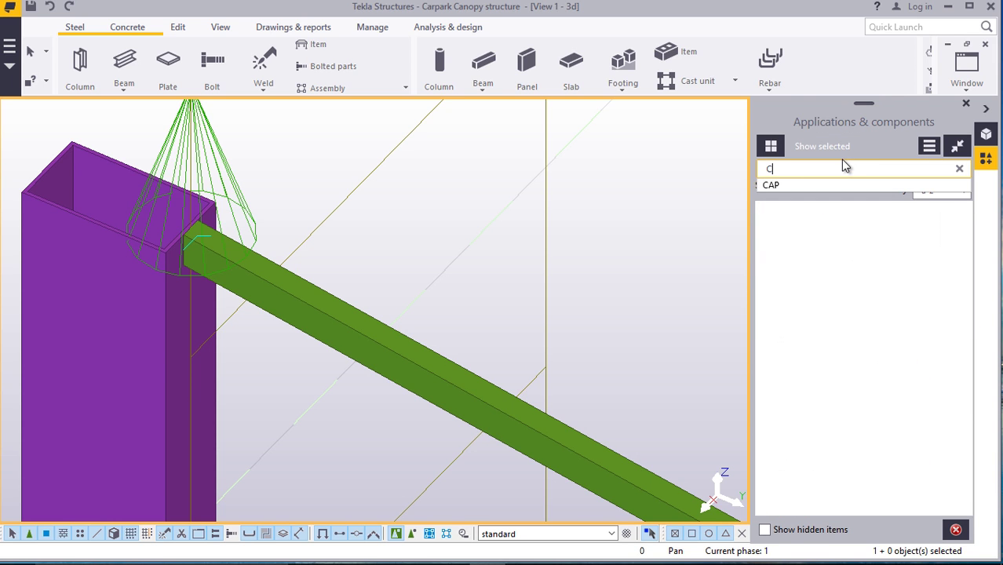
pyautogui.write('AP')
# Add a Cap plate detail to the top end of the column, ending the command
pyautogui.click(885, 231)
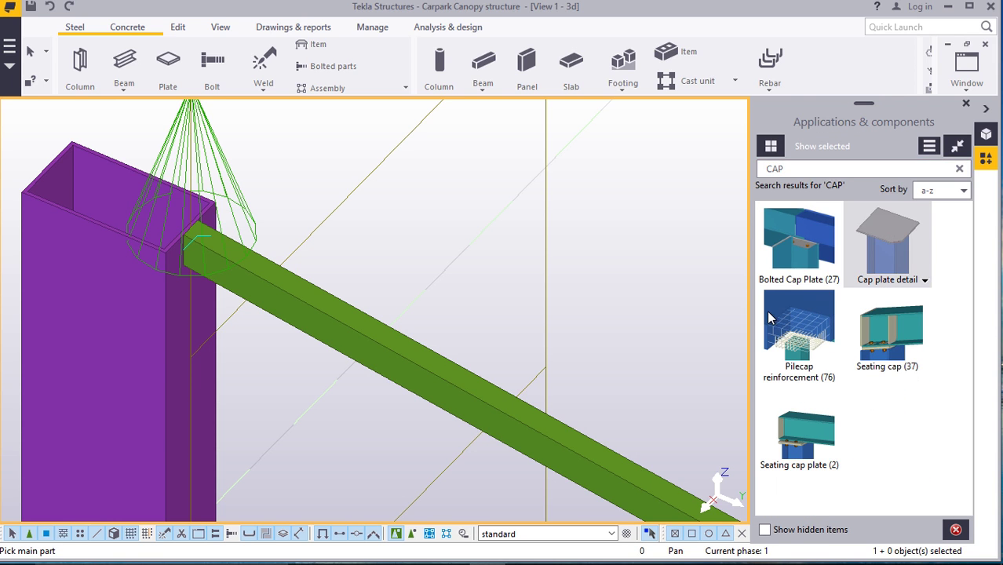
pyautogui.scroll(2, 116, 167)
pyautogui.click(118, 169)
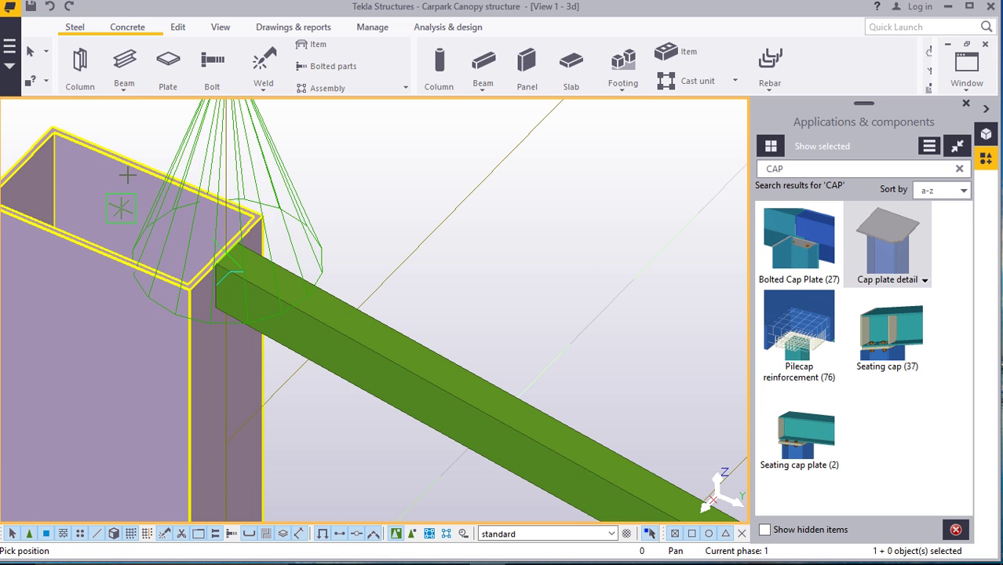
pyautogui.click(142, 163)
pyautogui.rightClick(469, 163)
pyautogui.click(507, 175)
# Add a Cap plate detail to the open outer end of the sloping beam, ending the command
pyautogui.scroll(-3, 275, 188)
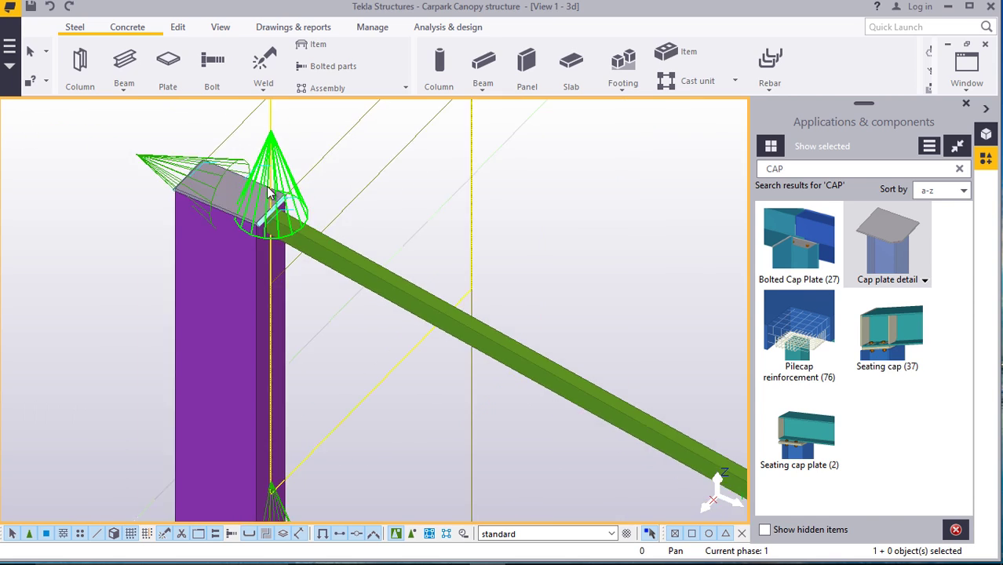
pyautogui.scroll(-2, 270, 188)
pyautogui.scroll(6, 601, 387)
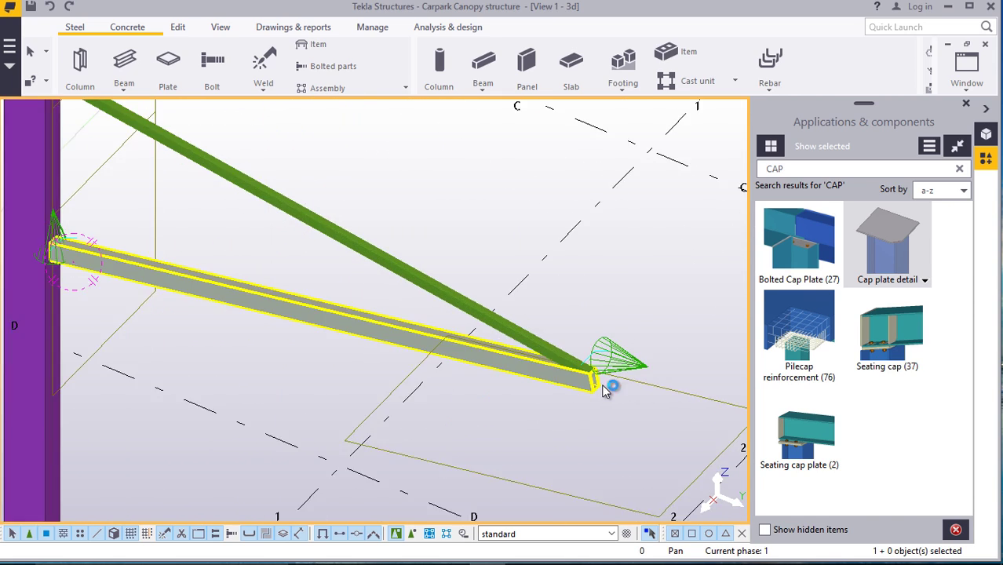
pyautogui.scroll(5, 596, 389)
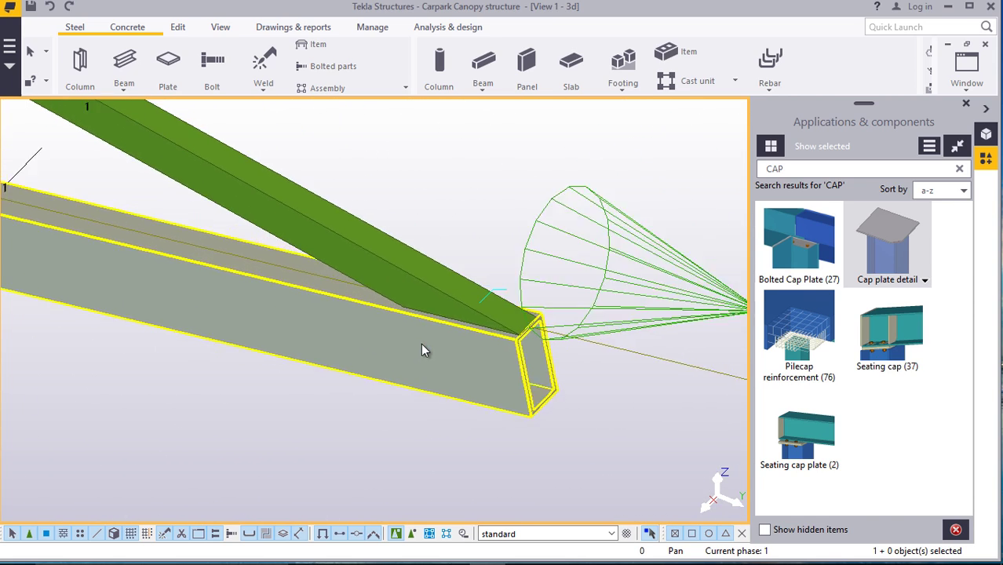
pyautogui.scroll(2, 557, 379)
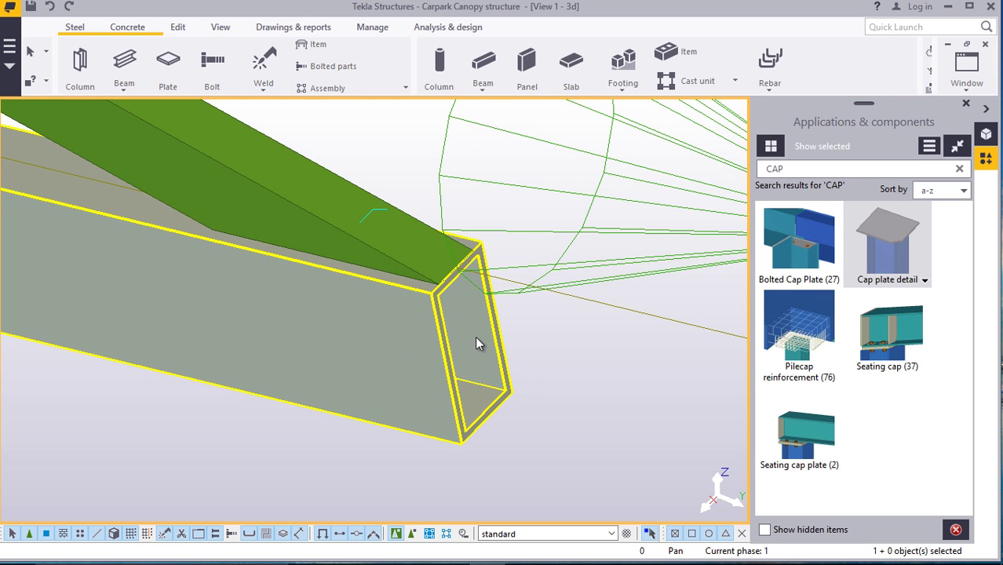
pyautogui.click(485, 335)
pyautogui.click(779, 269)
pyautogui.click(503, 347)
pyautogui.click(496, 331)
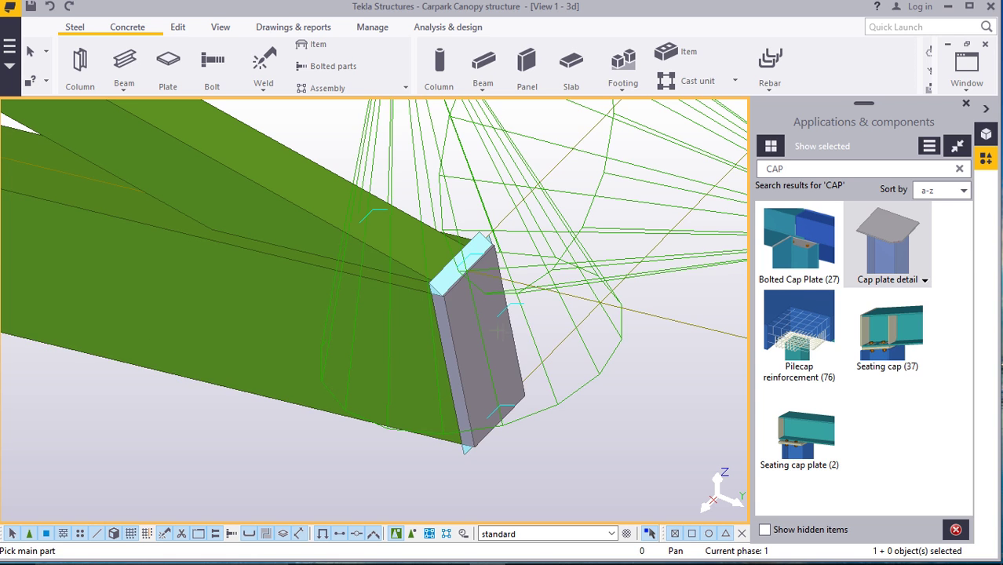
pyautogui.rightClick(637, 364)
pyautogui.click(671, 129)
# Bring the column base at Grid E/1 into view and replace the CAP search with a search for component 1031
pyautogui.click(500, 358)
pyautogui.keyDown('ctrl'); pyautogui.moveTo(503, 366); pyautogui.dragTo(282, 310, button='middle'); pyautogui.keyUp('ctrl')
pyautogui.keyDown('ctrl'); pyautogui.moveTo(375, 320); pyautogui.dragTo(208, 303, button='middle'); pyautogui.keyUp('ctrl')
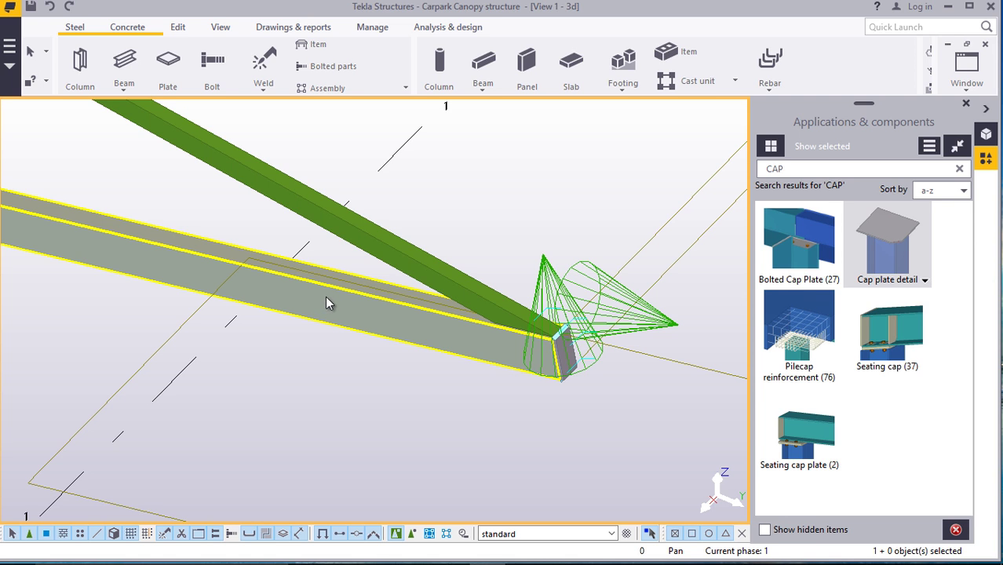
pyautogui.keyDown('ctrl'); pyautogui.moveTo(331, 304); pyautogui.dragTo(514, 353, button='middle'); pyautogui.keyUp('ctrl')
pyautogui.moveTo(250, 272)
pyautogui.keyDown('ctrl'); pyautogui.mouseDown(button='middle')
pyautogui.moveTo(409, 304)
pyautogui.moveTo(209, 290)
pyautogui.moveTo(403, 317)
pyautogui.moveTo(259, 368)
pyautogui.moveTo(587, 369)
pyautogui.moveTo(279, 308)
pyautogui.moveTo(176, 216)
pyautogui.moveTo(192, 215)
pyautogui.moveTo(208, 365)
pyautogui.moveTo(174, 446)
pyautogui.moveTo(252, 284)
pyautogui.mouseUp(button='middle'); pyautogui.keyUp('ctrl')
pyautogui.click(796, 167)
pyautogui.press('BackSpace')
pyautogui.press('BackSpace')
pyautogui.press('BackSpace')
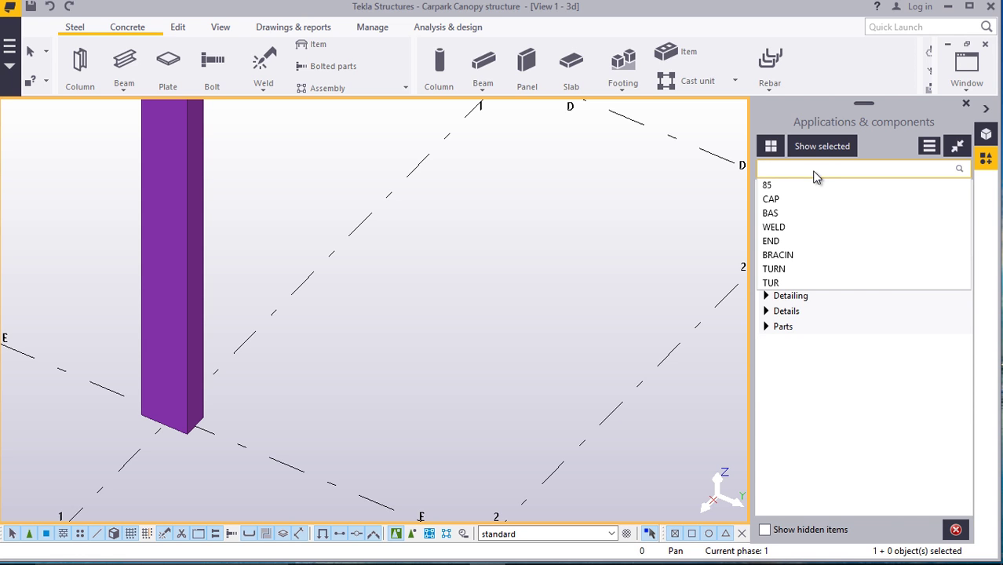
pyautogui.write('10')
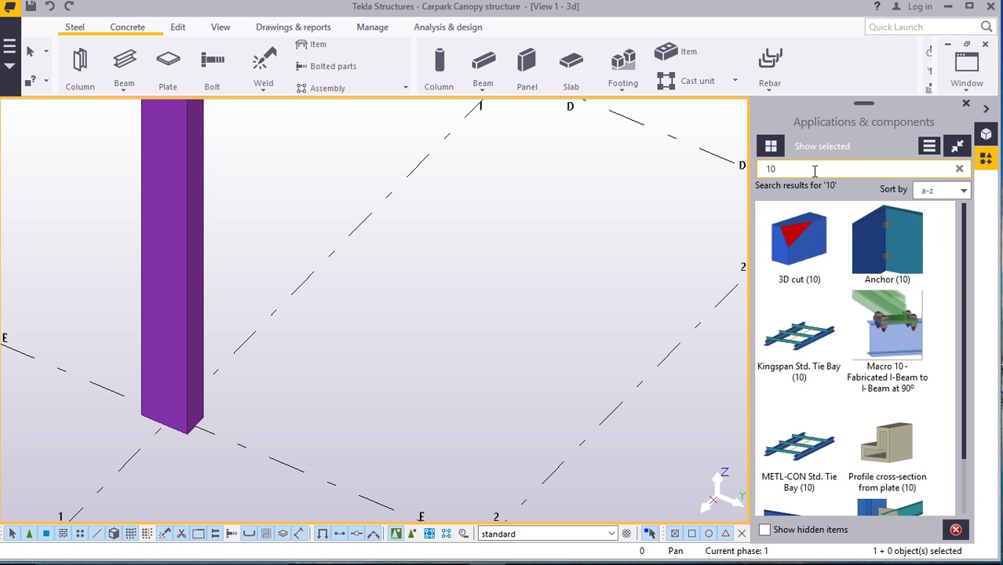
pyautogui.write('31')
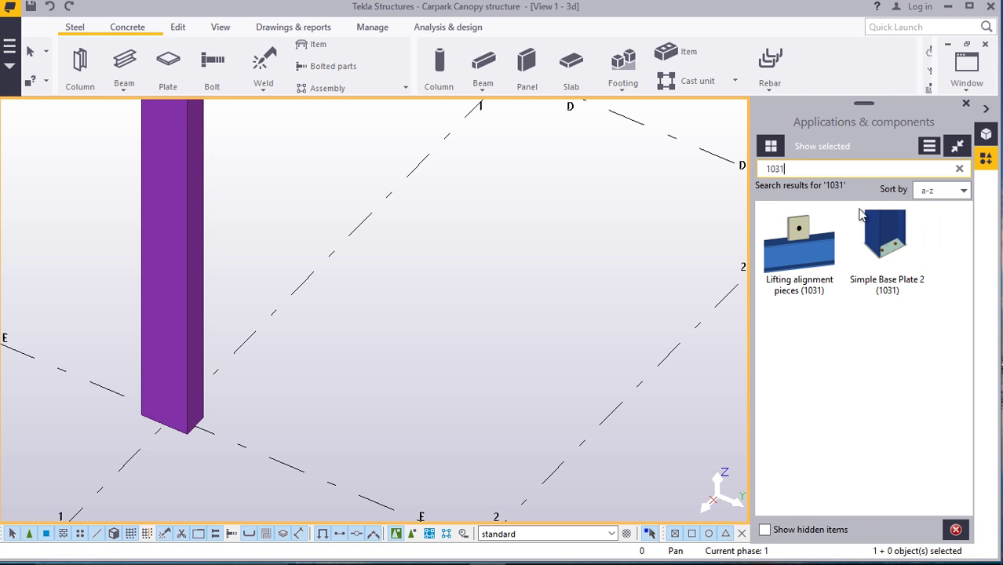
# Apply Simple Base Plate 2 (1031) to the column at its base point on Grid E/1, ending the command
pyautogui.click(895, 264)
pyautogui.scroll(3, 181, 404)
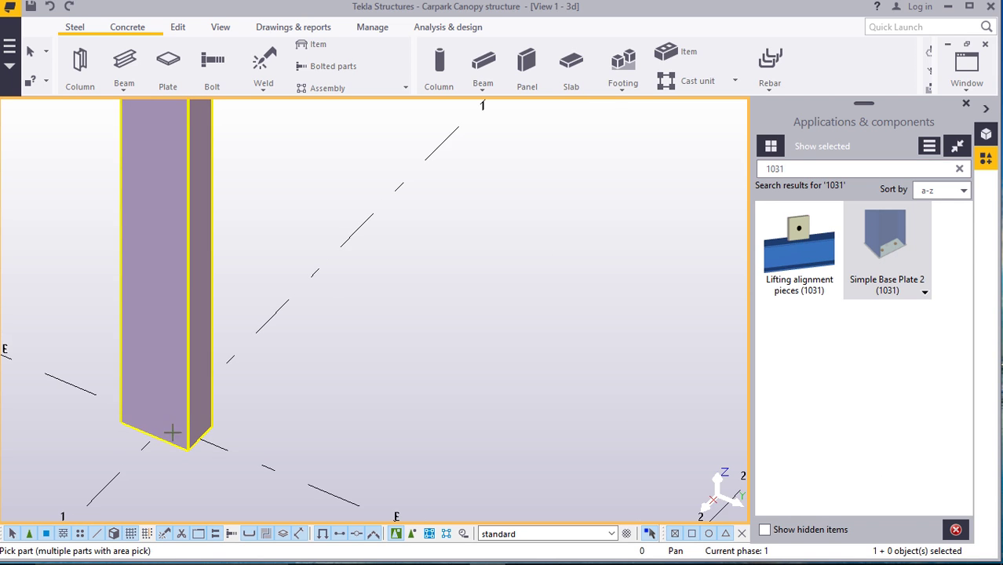
pyautogui.click(157, 350)
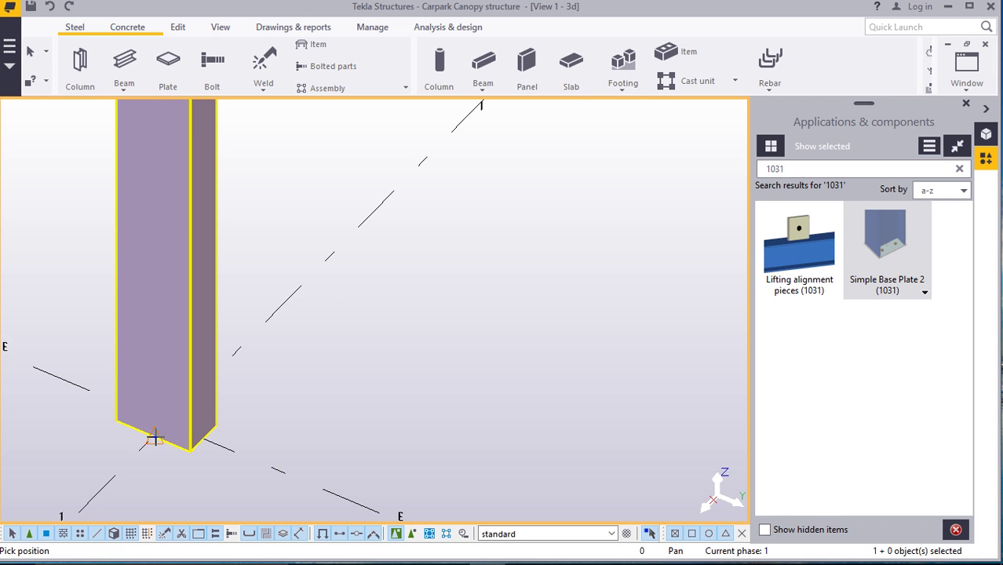
pyautogui.click(156, 438)
pyautogui.rightClick(314, 350)
pyautogui.click(351, 115)
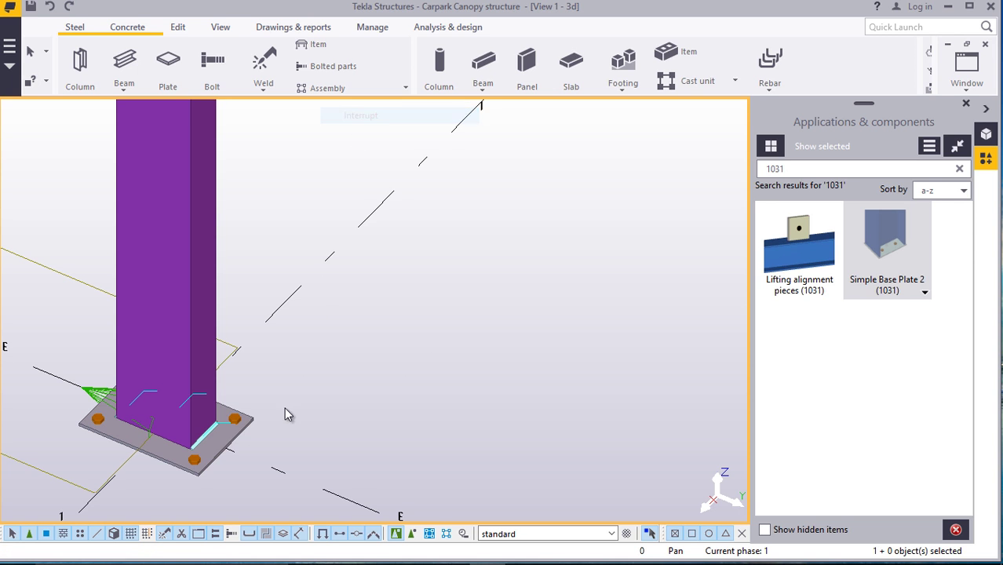
pyautogui.scroll(-6, 203, 422)
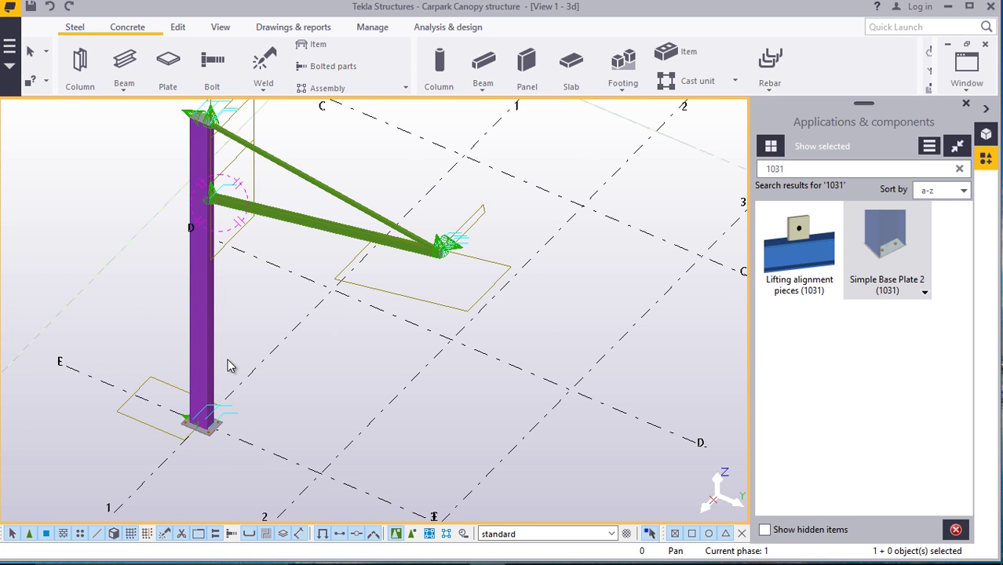
pyautogui.scroll(-4, 228, 366)
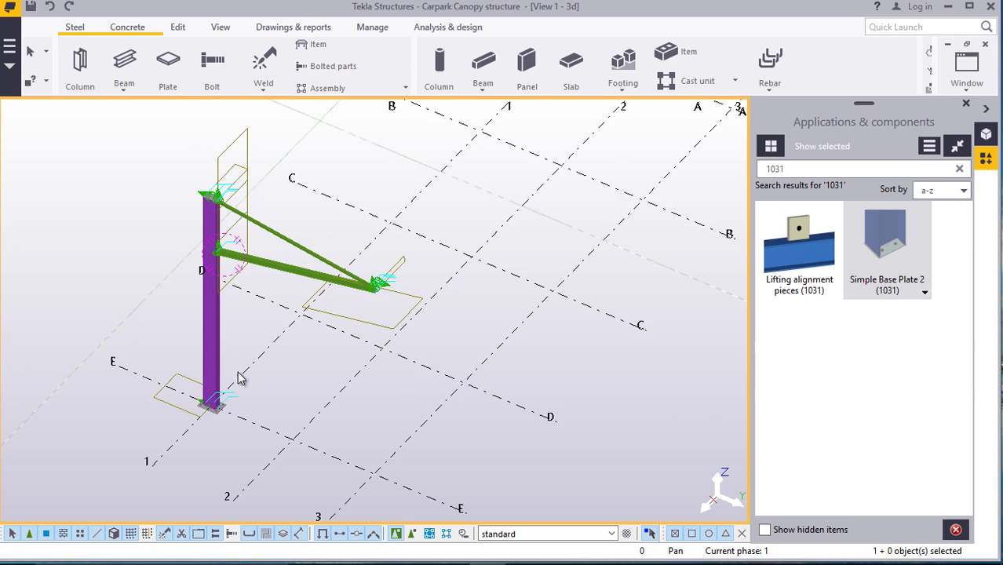
# Redraw the view and copy the complete frame from Grid E to Grids D, C, B and A, ending the command
pyautogui.rightClick(133, 149)
pyautogui.click(185, 226)
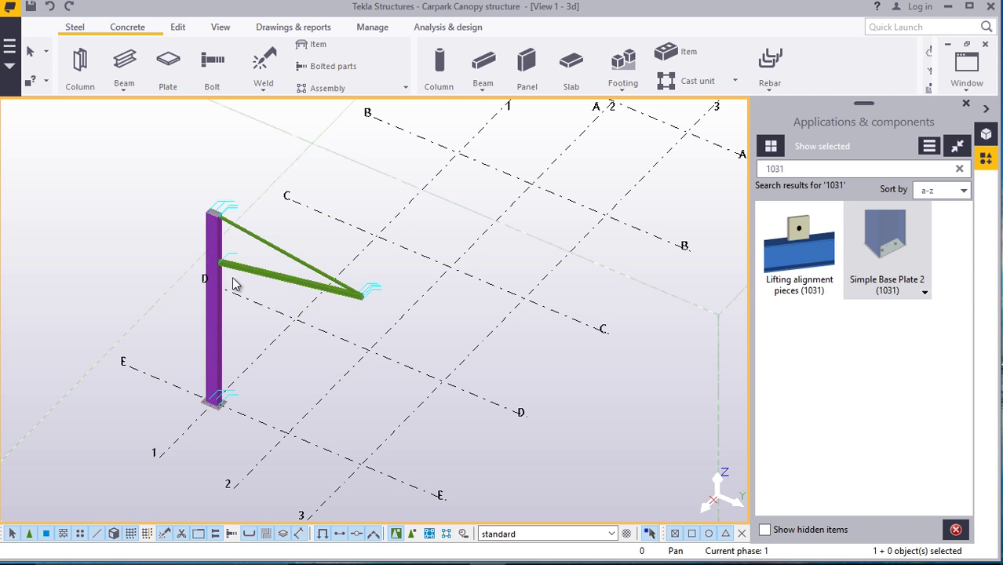
pyautogui.scroll(3, 233, 284)
pyautogui.scroll(-4, 236, 267)
pyautogui.scroll(-3, 241, 268)
pyautogui.moveTo(280, 197); pyautogui.dragTo(191, 370)
pyautogui.rightClick(550, 289)
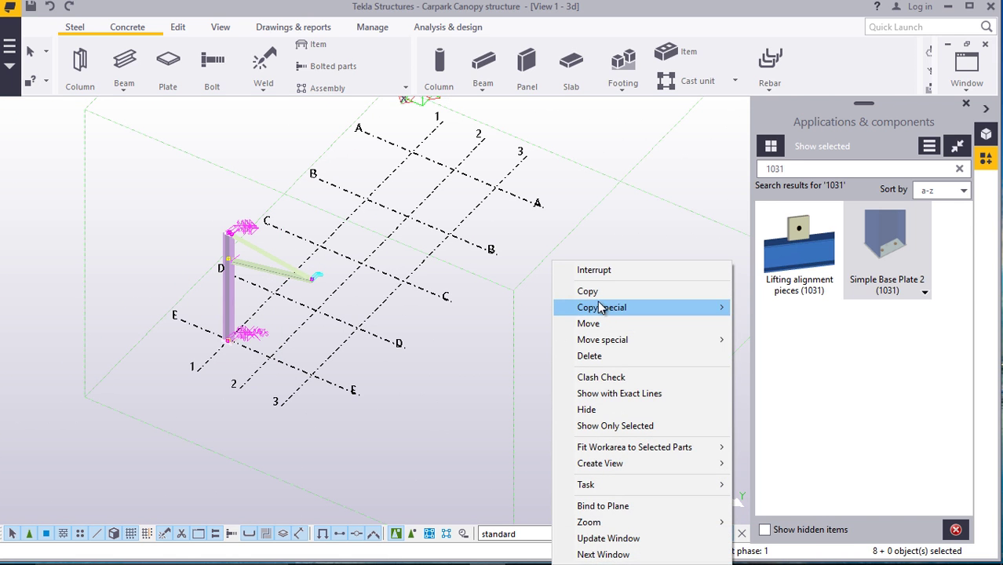
pyautogui.click(587, 287)
pyautogui.click(356, 393)
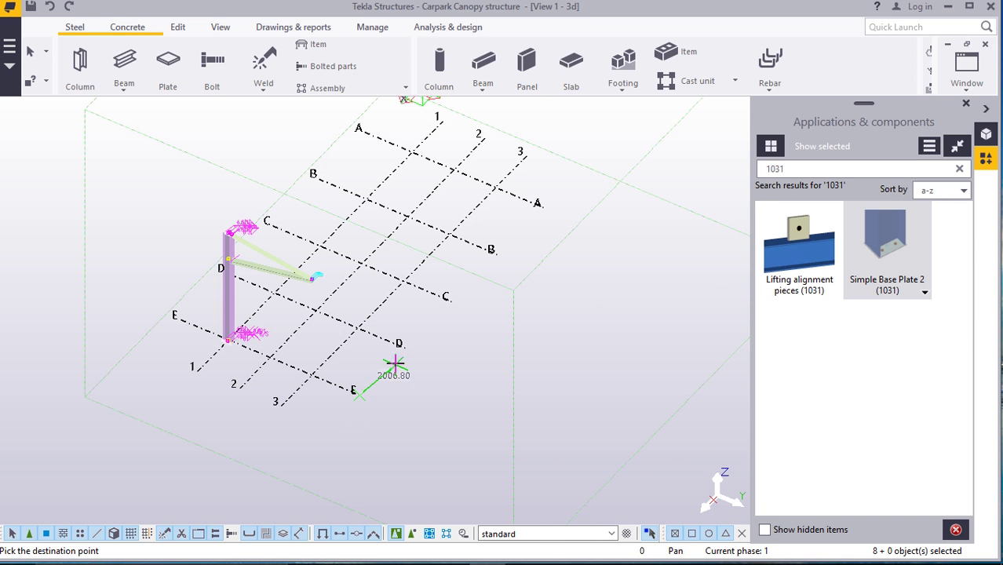
pyautogui.click(400, 344)
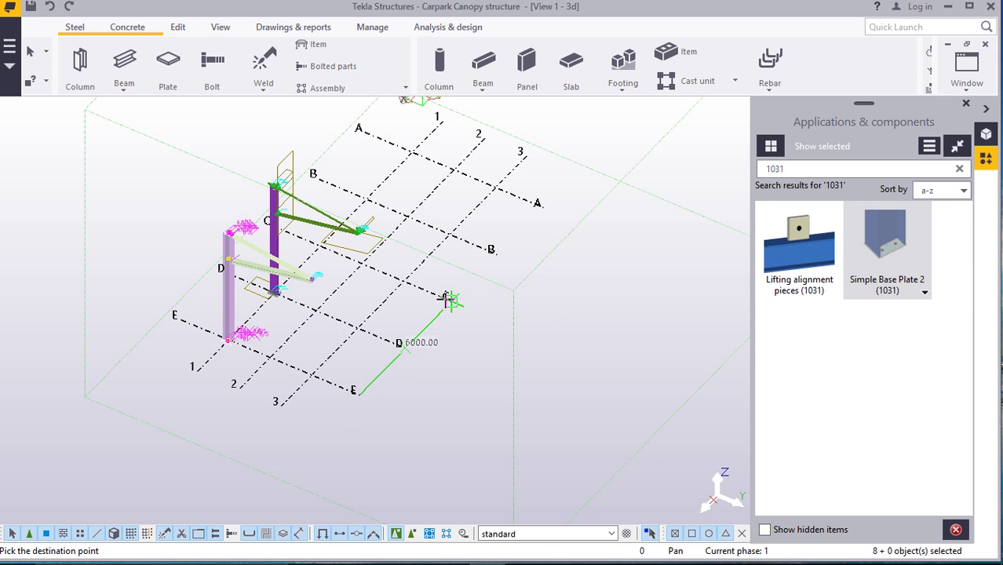
pyautogui.click(445, 297)
pyautogui.click(495, 256)
pyautogui.rightClick(585, 219)
pyautogui.click(608, 226)
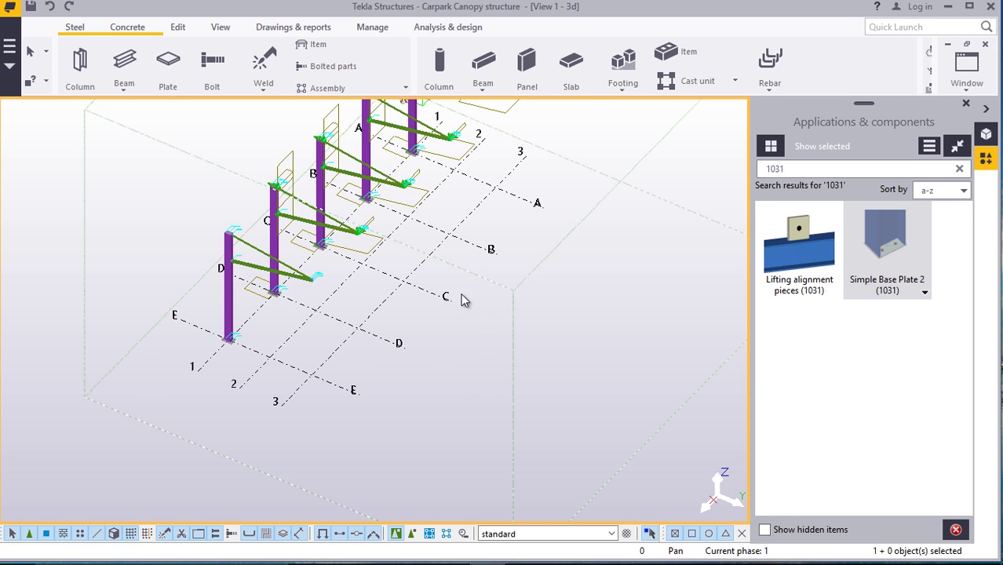
# Redraw the view and examine the copied frames and the joints between their sloping beams and columns
pyautogui.rightClick(573, 265)
pyautogui.click(620, 347)
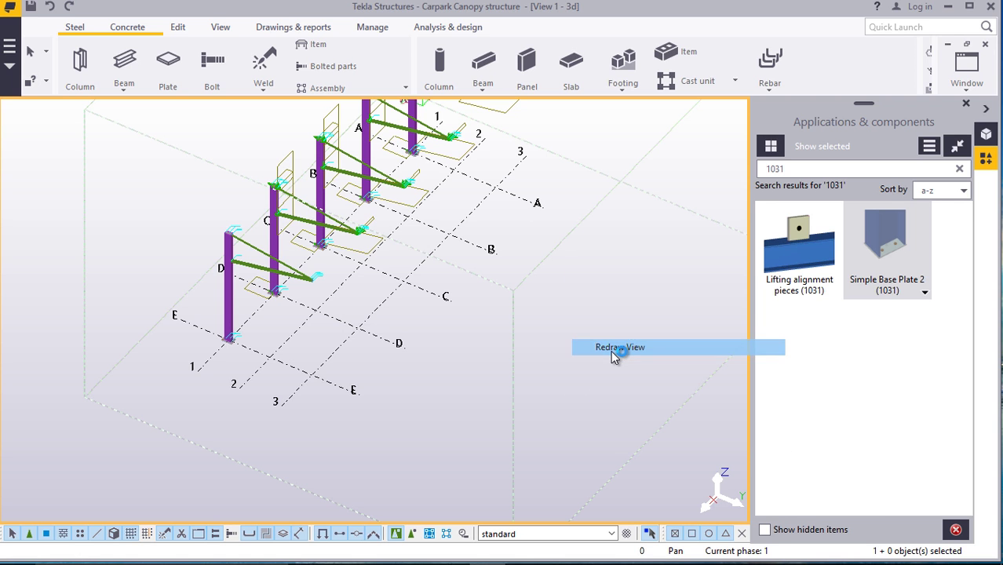
pyautogui.scroll(-2, 464, 354)
pyautogui.scroll(3, 322, 312)
pyautogui.scroll(8, 230, 284)
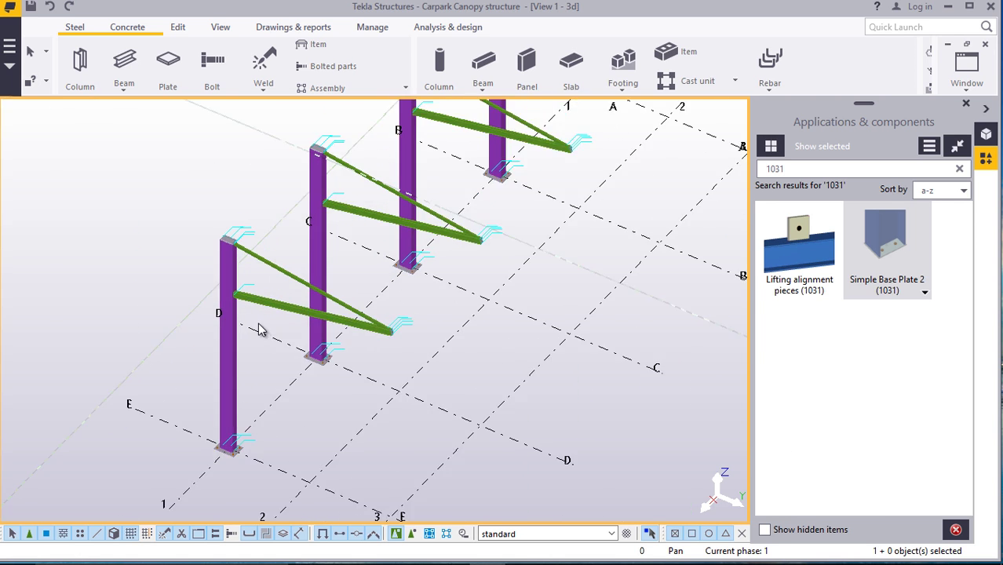
pyautogui.scroll(3, 227, 281)
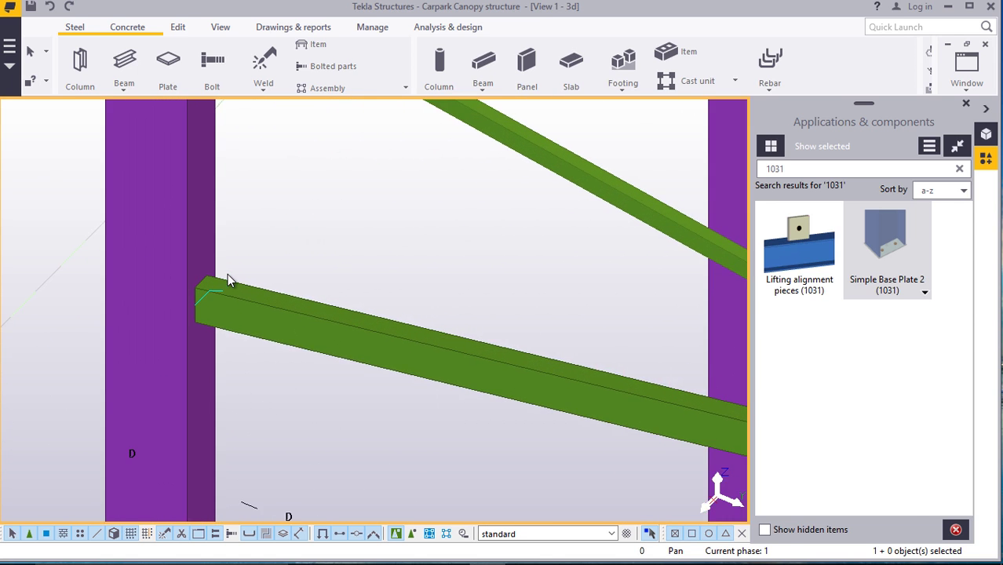
pyautogui.scroll(-3, 162, 340)
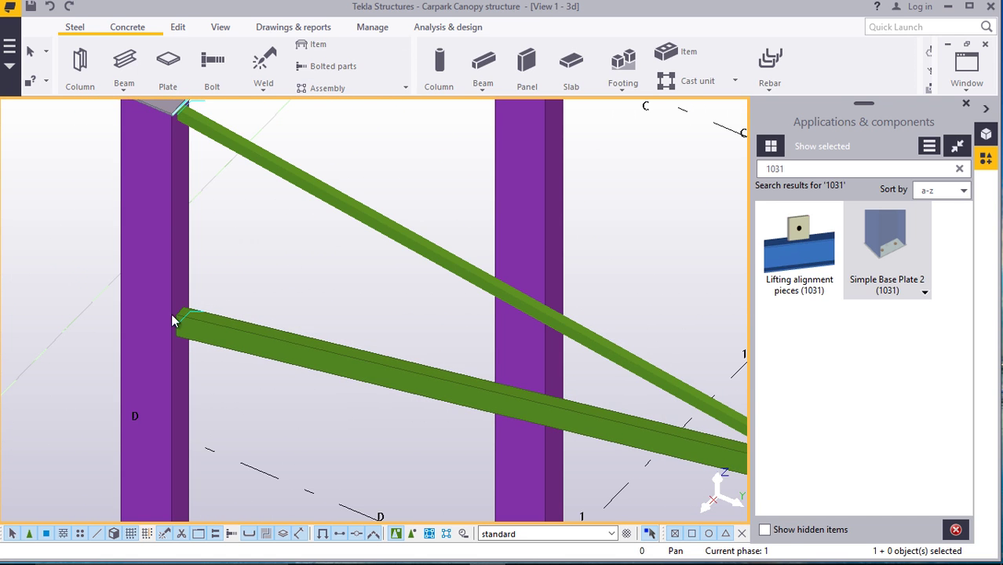
pyautogui.scroll(-5, 218, 311)
pyautogui.click(339, 374)
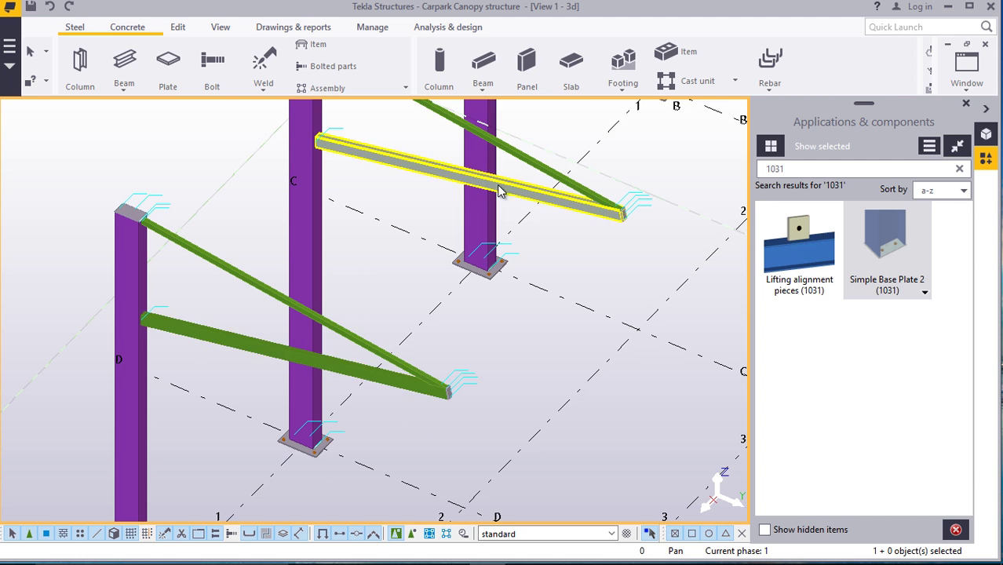
pyautogui.scroll(-2, 251, 369)
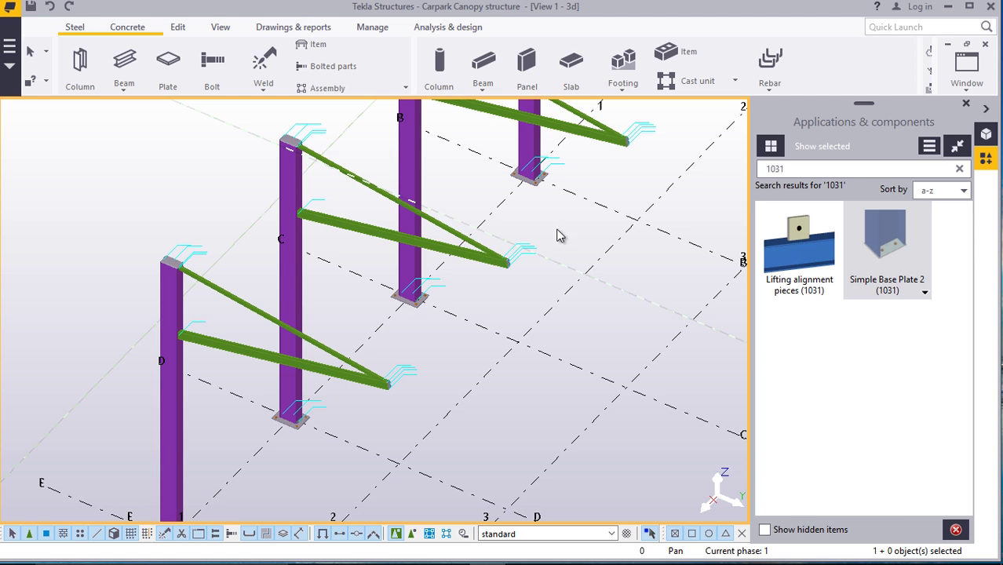
pyautogui.scroll(5, 116, 347)
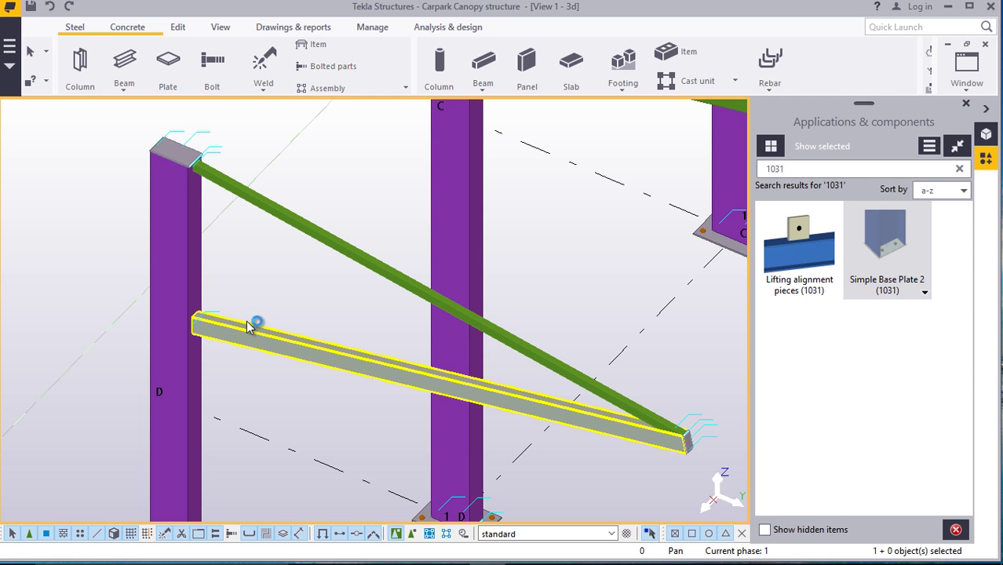
pyautogui.scroll(-3, 236, 342)
pyautogui.moveTo(208, 345); pyautogui.dragTo(347, 354, button='middle')
pyautogui.scroll(2, 347, 355)
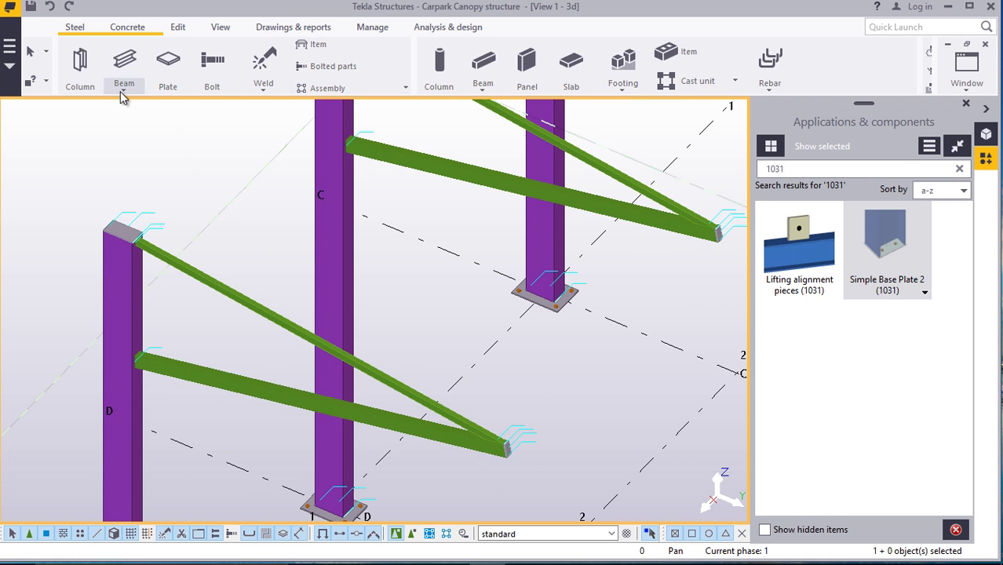
# Set the work plane to the sloping beam of the Grid D frame and redraw the view
pyautogui.click(123, 94)
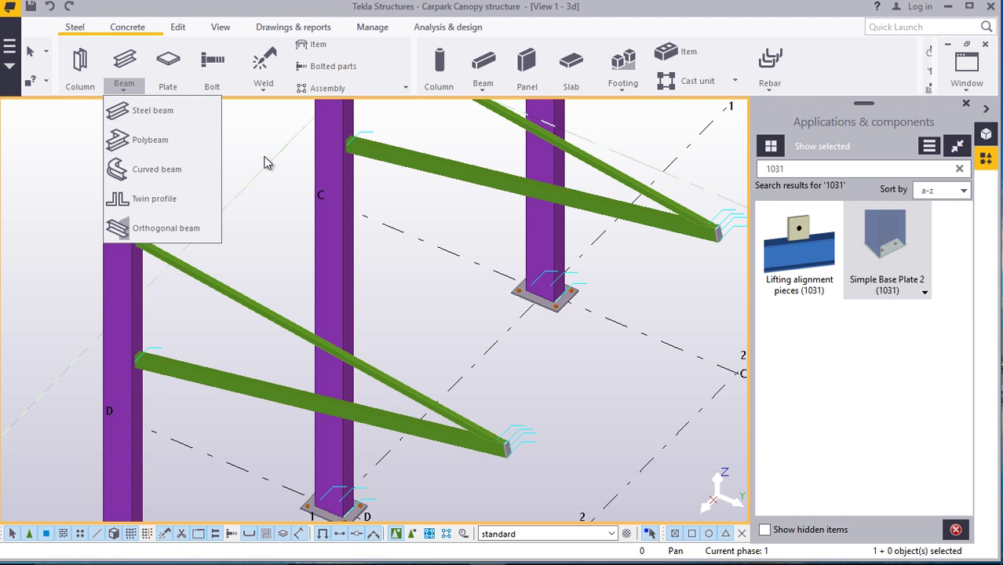
pyautogui.click(222, 28)
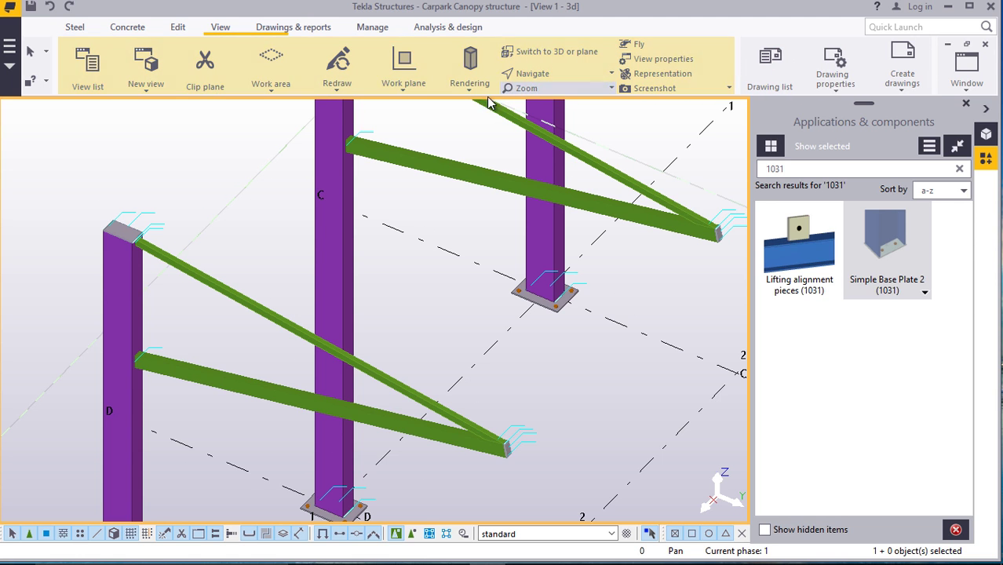
pyautogui.click(404, 82)
pyautogui.click(416, 118)
pyautogui.scroll(6, 359, 162)
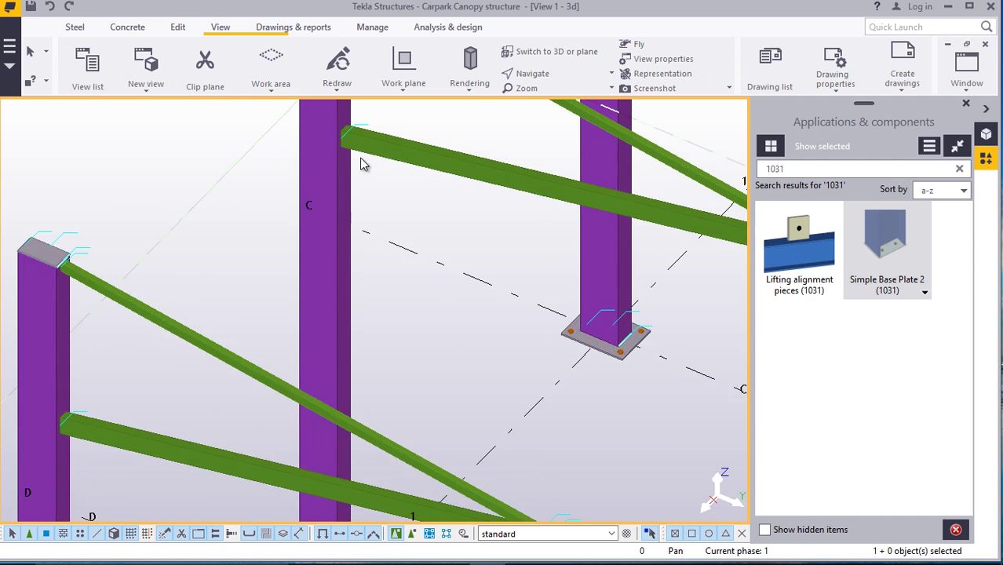
pyautogui.scroll(2, 430, 229)
pyautogui.click(375, 194)
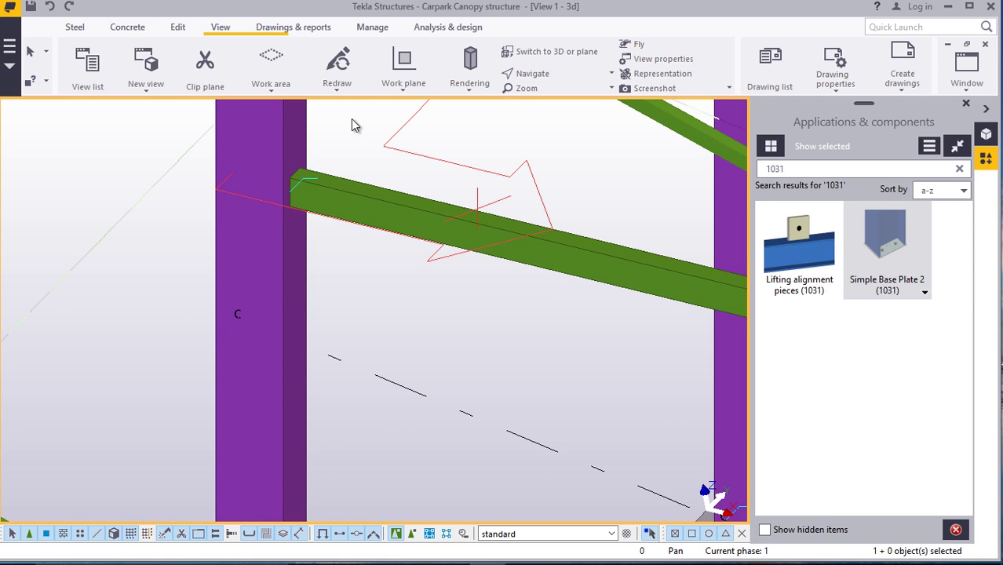
pyautogui.scroll(-2, 271, 227)
pyautogui.scroll(-2, 267, 227)
pyautogui.rightClick(380, 281)
pyautogui.click(438, 287)
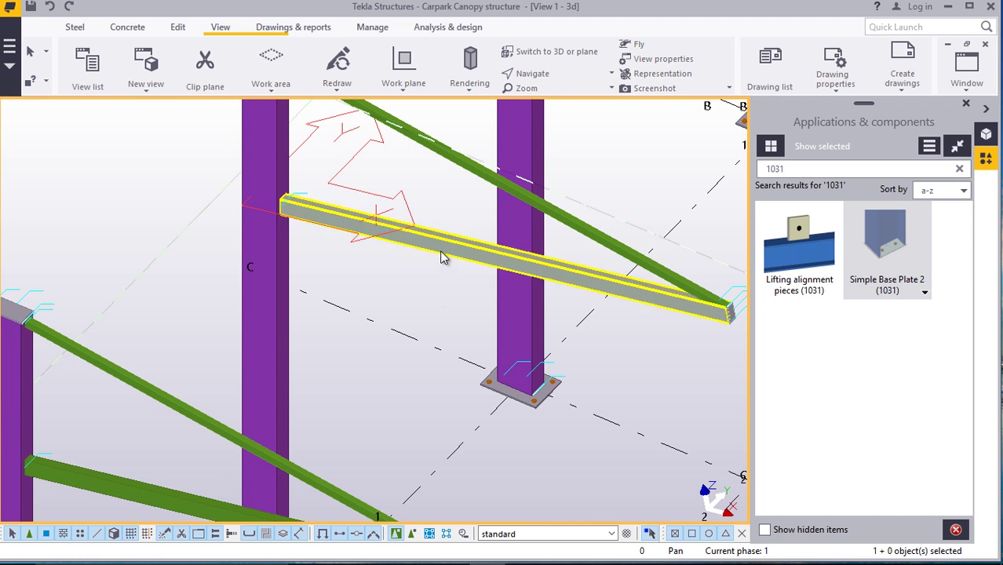
# Create a steel beam between the column-side ends of the sloping beams on the Grid E and Grid D frames, ending the command
pyautogui.scroll(-2, 445, 271)
pyautogui.scroll(2, 174, 403)
pyautogui.scroll(1, 174, 403)
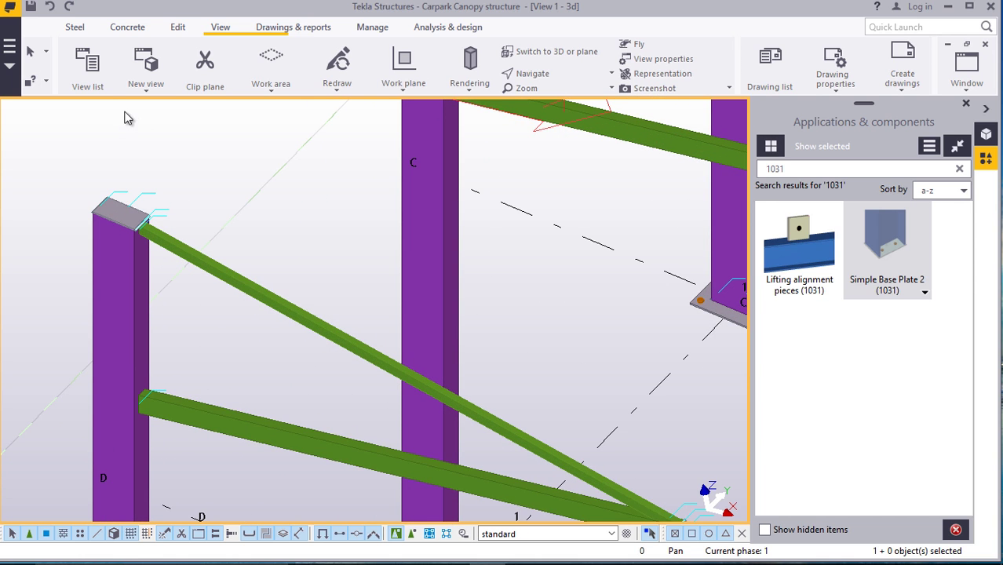
pyautogui.click(87, 64)
pyautogui.click(361, 173)
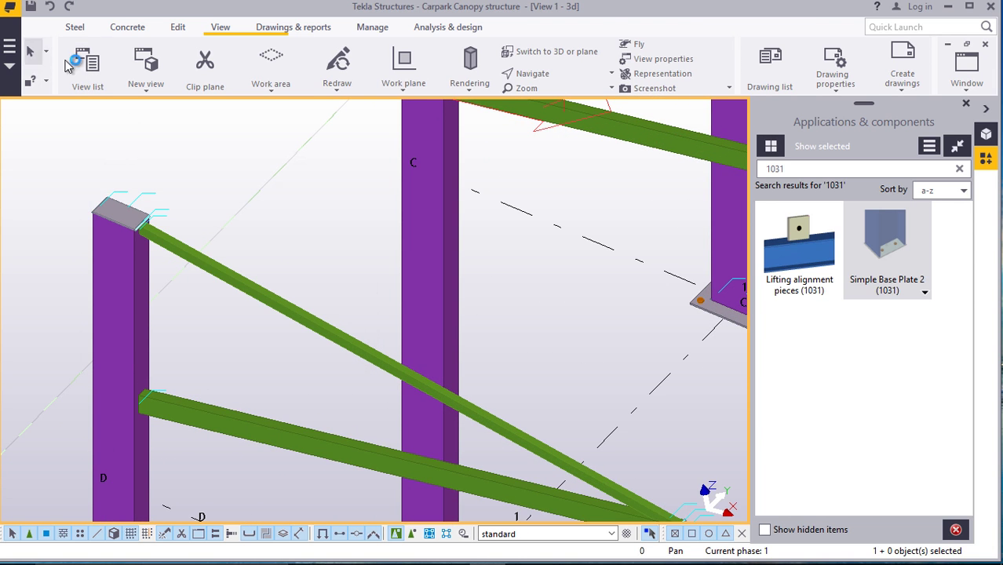
pyautogui.click(128, 26)
pyautogui.click(124, 91)
pyautogui.click(137, 105)
pyautogui.scroll(5, 141, 388)
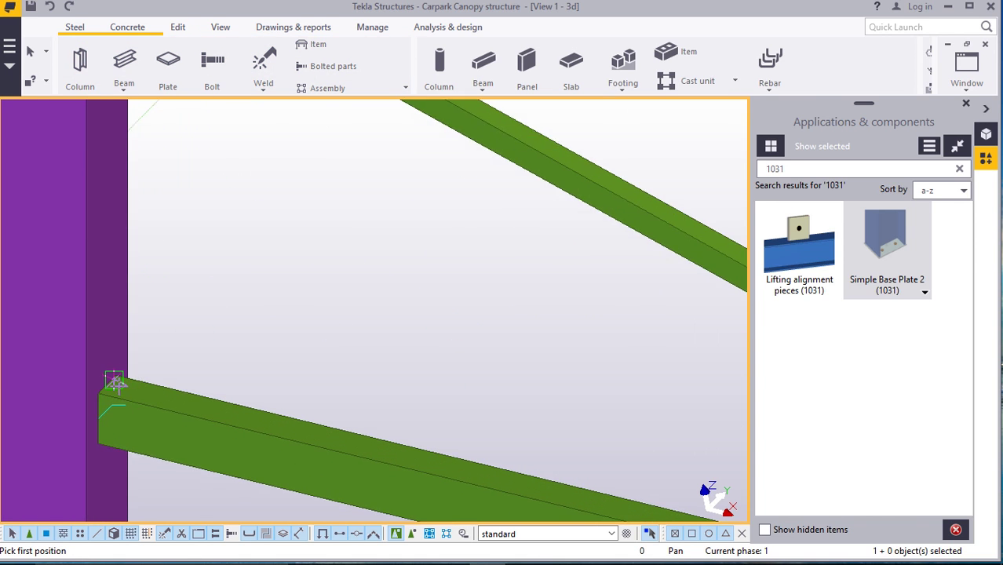
pyautogui.click(109, 361)
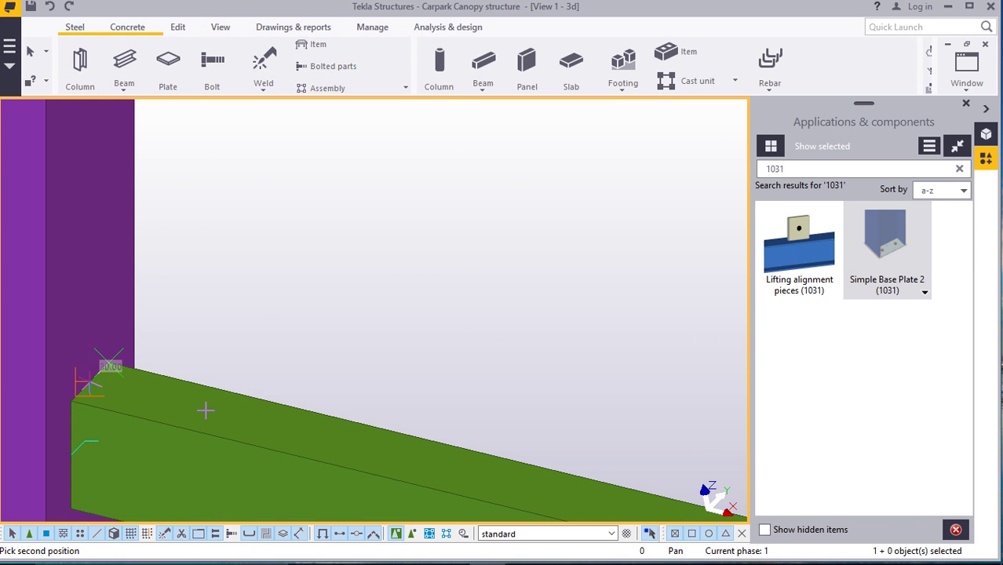
pyautogui.scroll(-6, 196, 408)
pyautogui.scroll(-5, 199, 408)
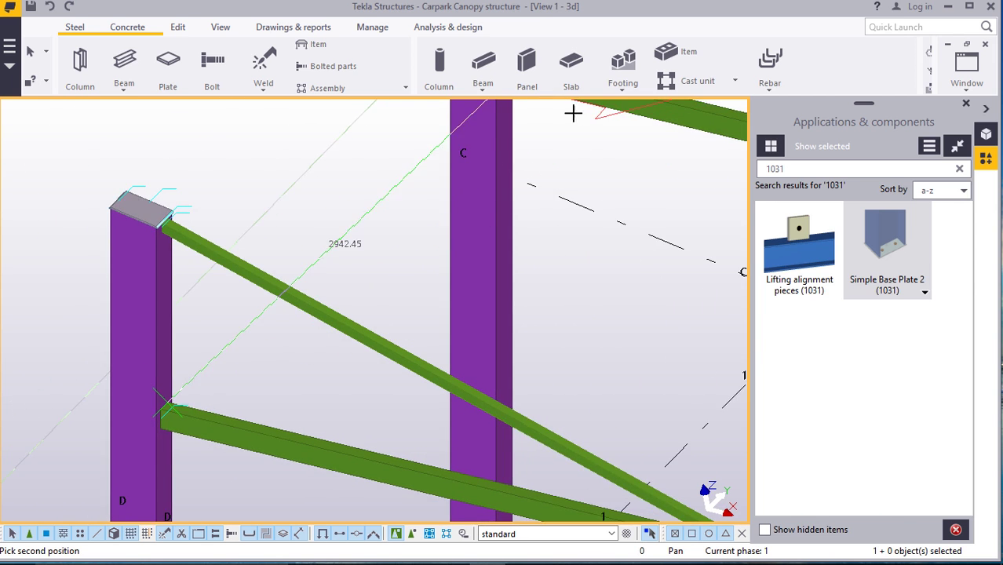
pyautogui.scroll(5, 416, 187)
pyautogui.scroll(5, 365, 200)
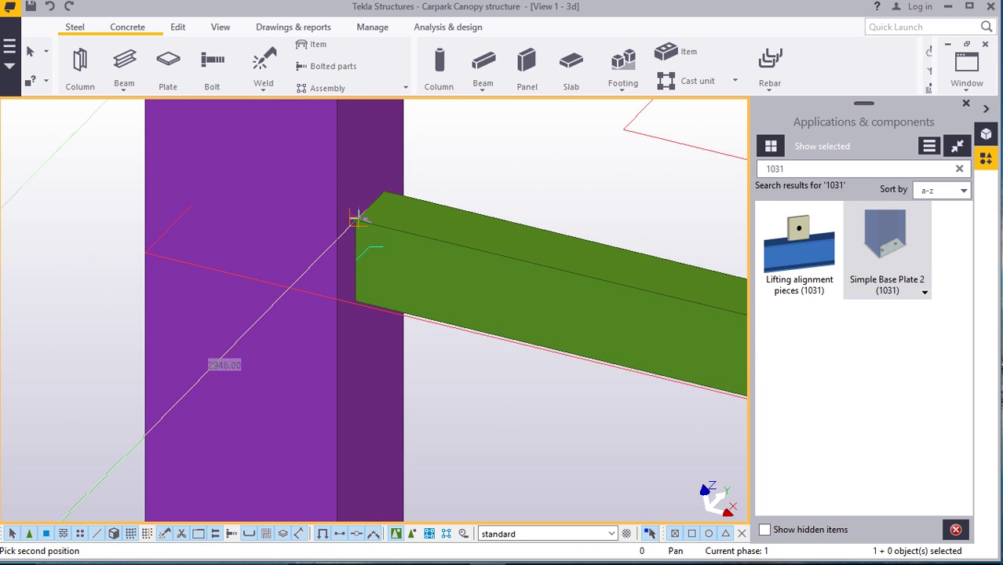
pyautogui.scroll(2, 358, 219)
pyautogui.click(354, 219)
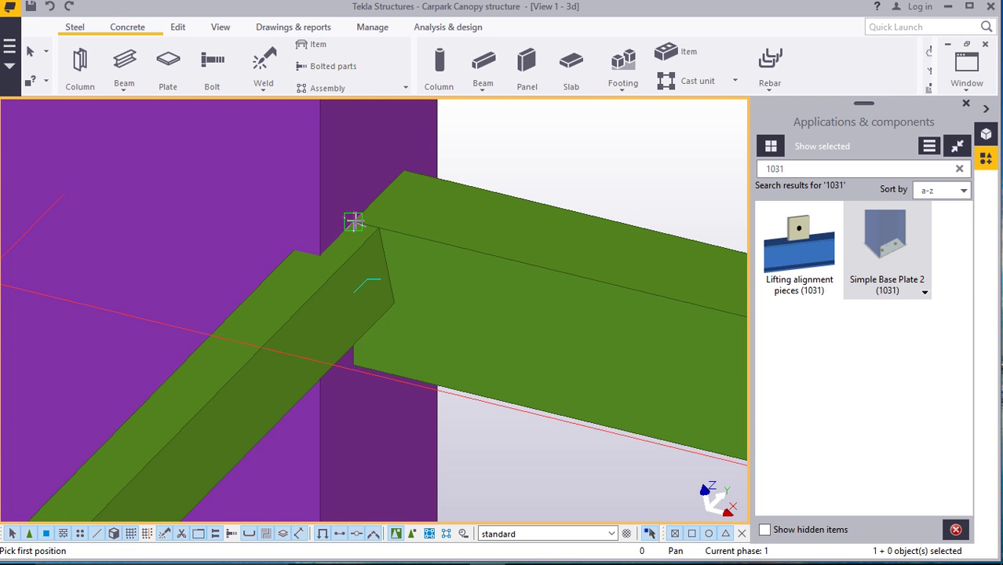
pyautogui.rightClick(562, 141)
pyautogui.click(594, 150)
# Change the profile of the beam linking the Grid E and D frames to RHS50*30*5.0 and apply the modification
pyautogui.doubleClick(321, 323)
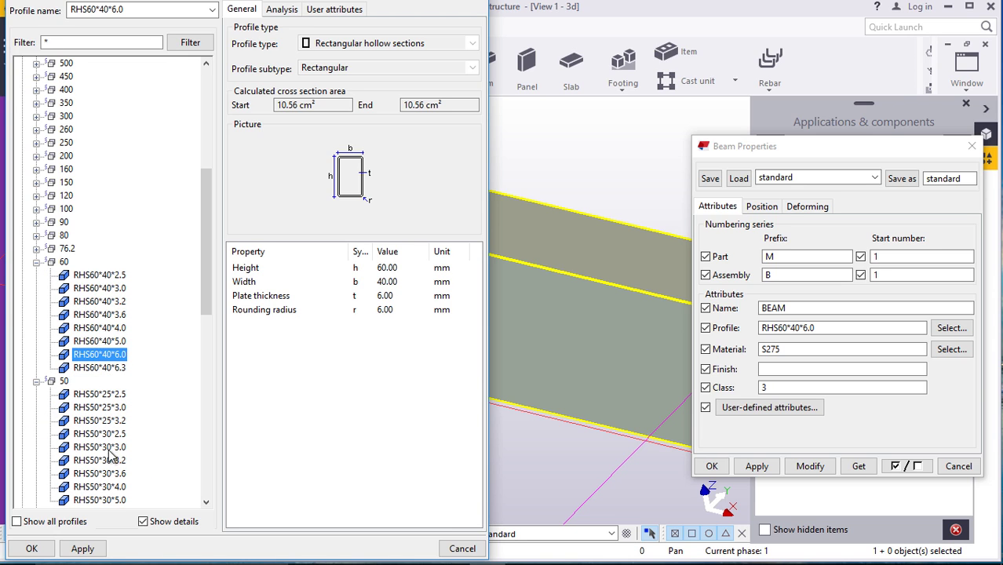
pyautogui.click(101, 501)
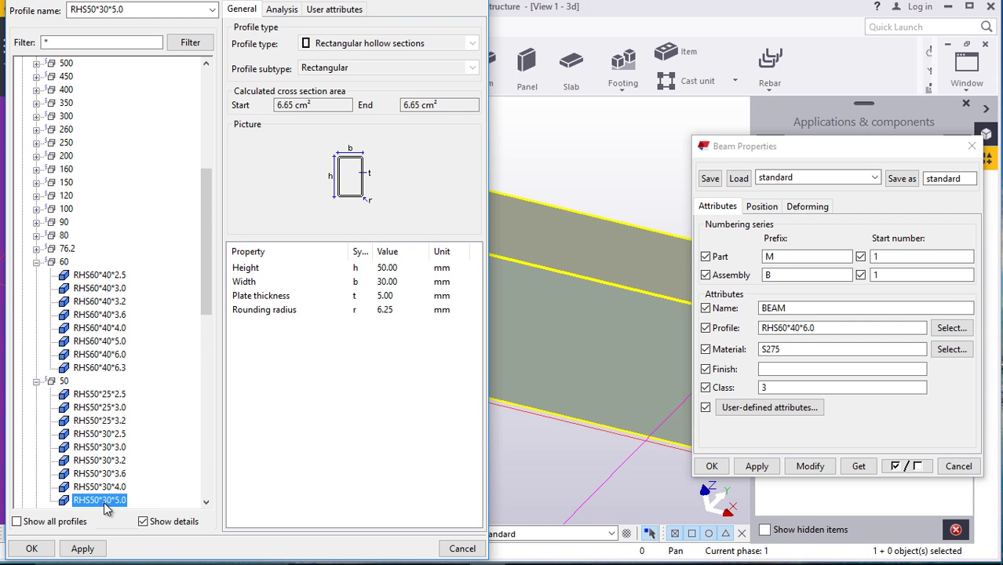
pyautogui.click(80, 549)
pyautogui.click(31, 548)
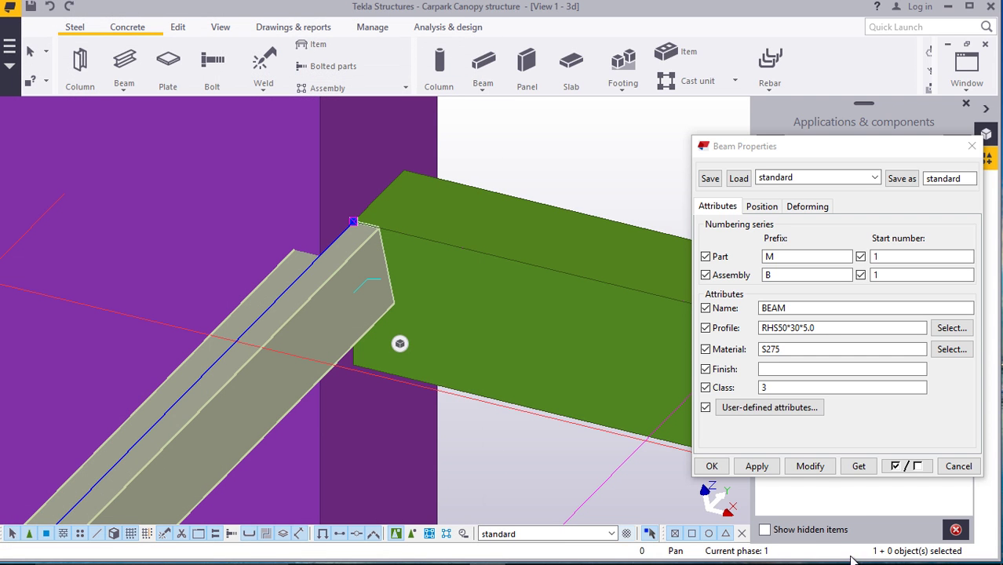
pyautogui.click(818, 466)
pyautogui.click(766, 469)
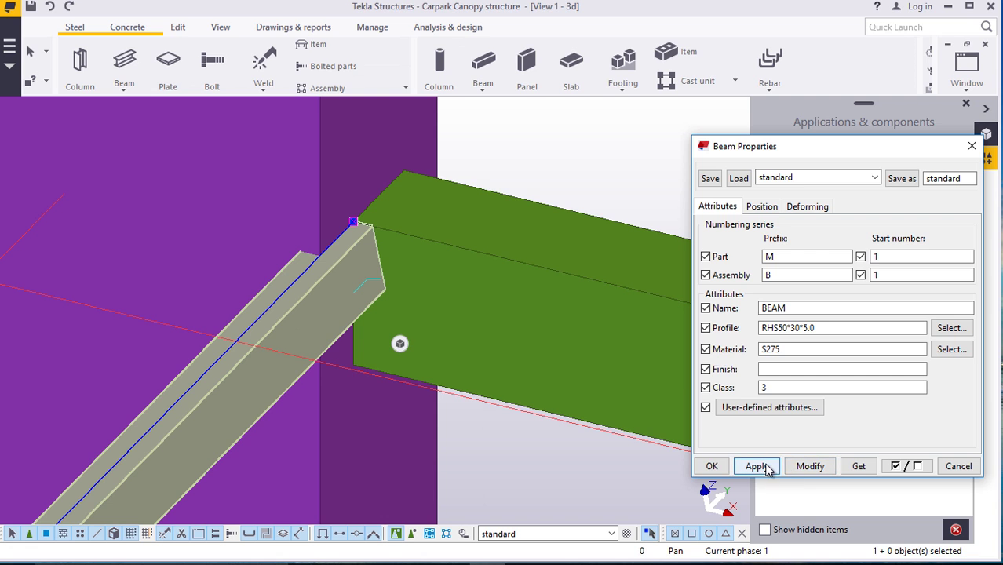
pyautogui.click(710, 466)
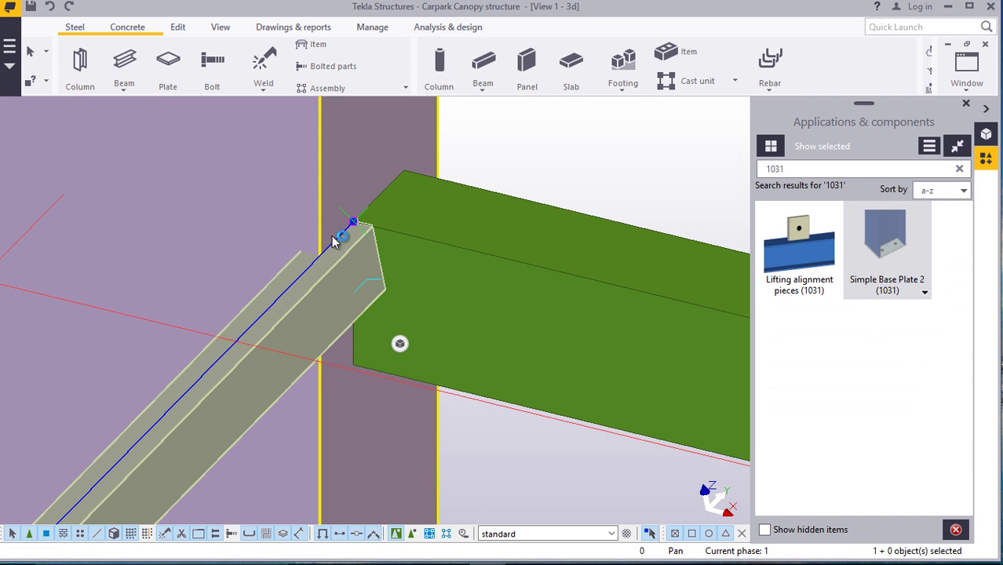
# Examine the end of the linking beam where it meets the sloping beam at the Grid D column
pyautogui.scroll(1, 329, 239)
pyautogui.click(353, 221)
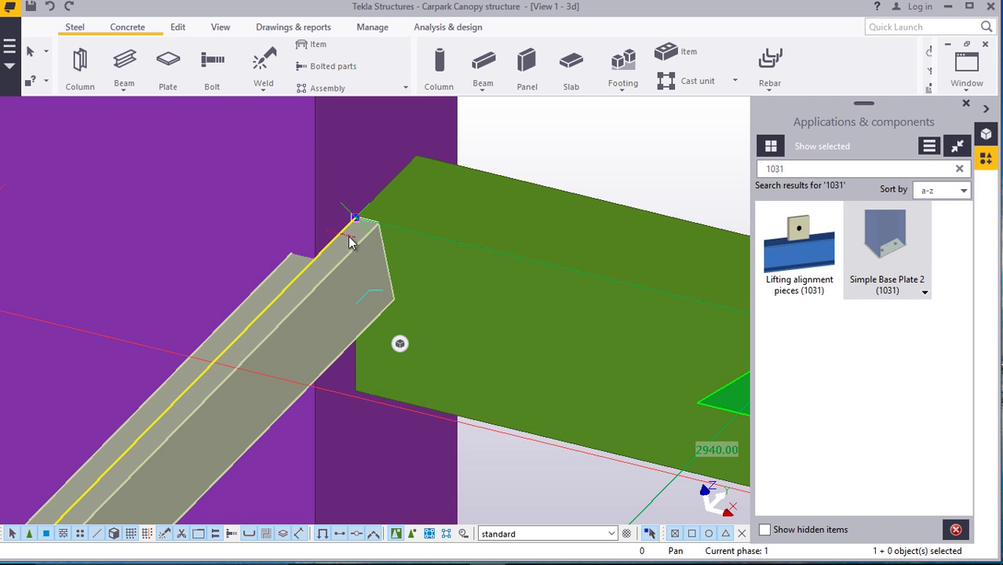
pyautogui.scroll(-1, 473, 213)
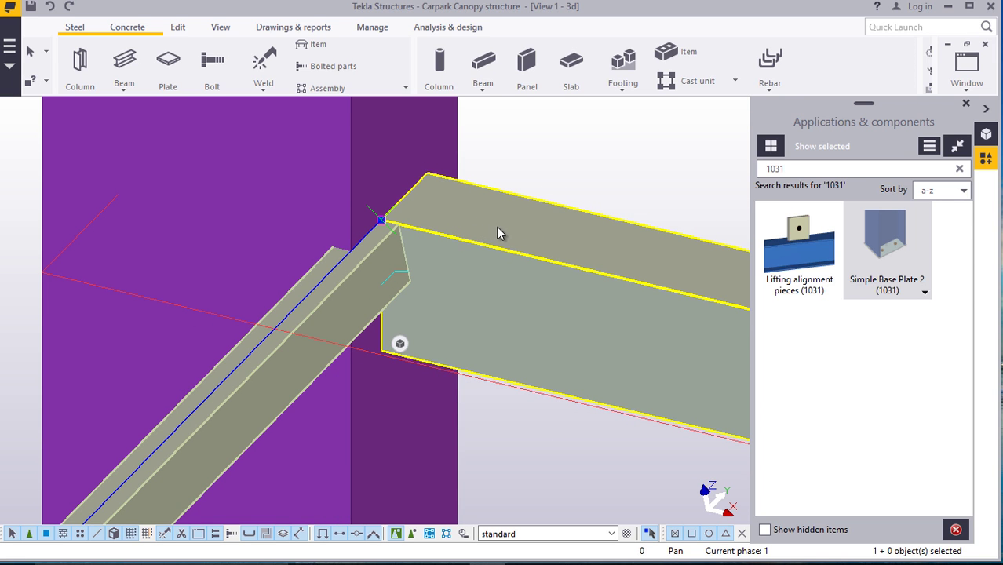
pyautogui.scroll(-2, 264, 245)
pyautogui.scroll(2, 416, 247)
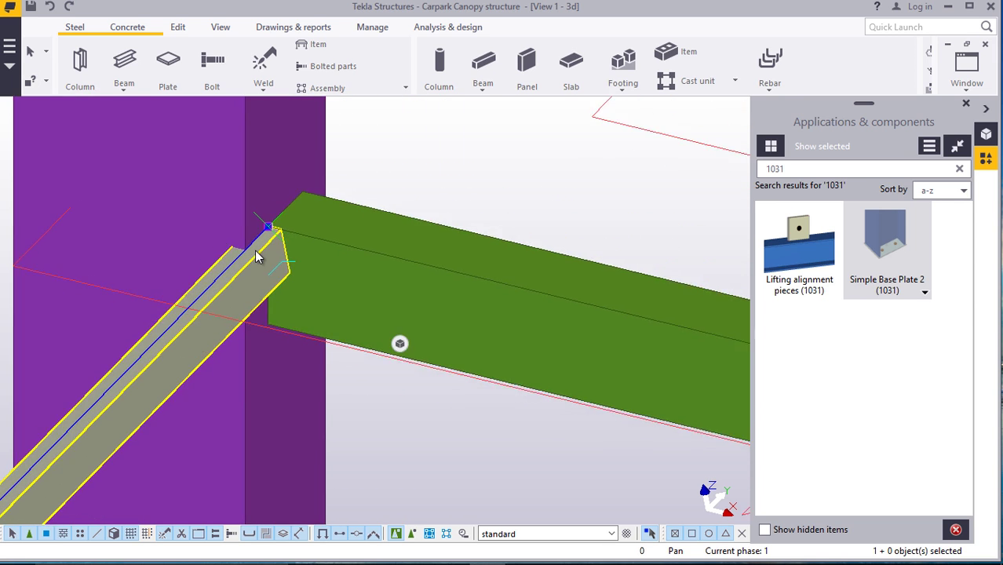
pyautogui.scroll(1, 325, 237)
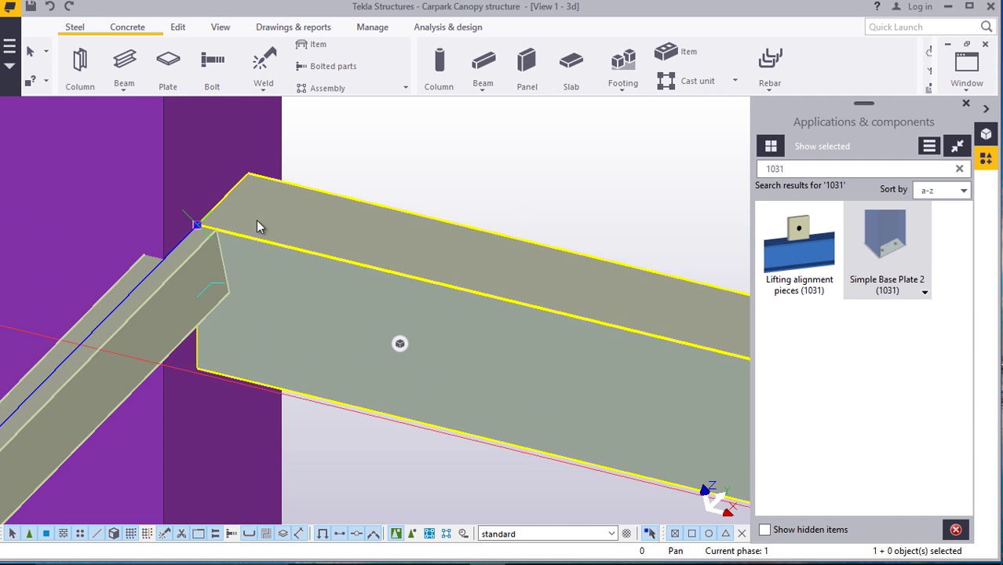
pyautogui.scroll(1, 240, 226)
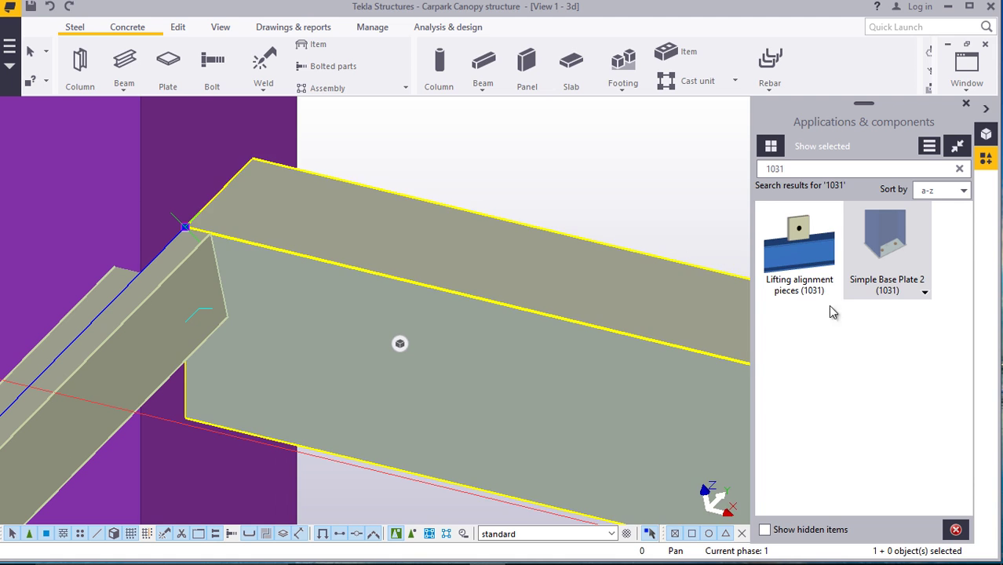
# Set the on-plane position of the beam linking the Grid E and D frames to Right and apply the modification
pyautogui.doubleClick(472, 226)
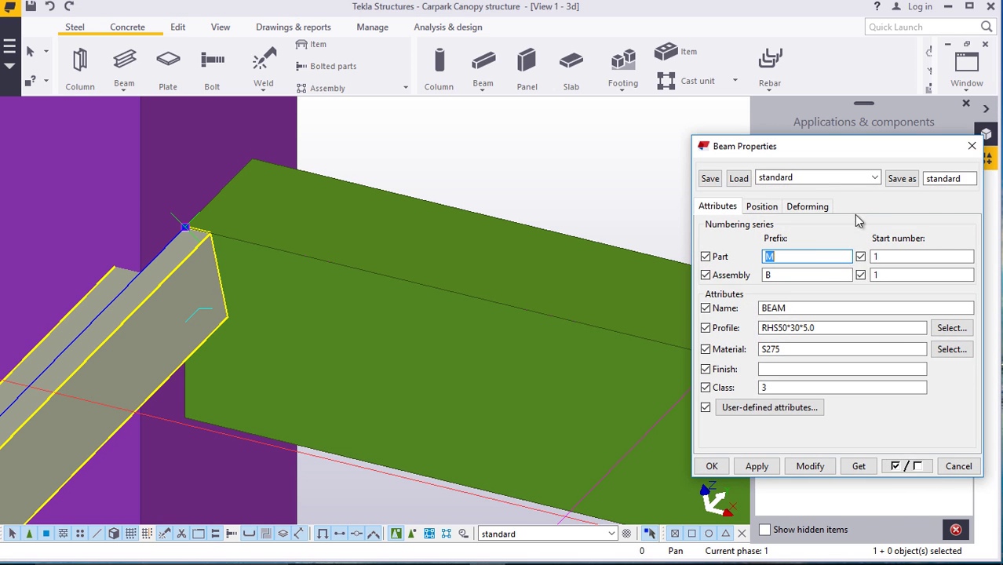
pyautogui.click(760, 206)
pyautogui.click(815, 290)
pyautogui.write('-0.00')
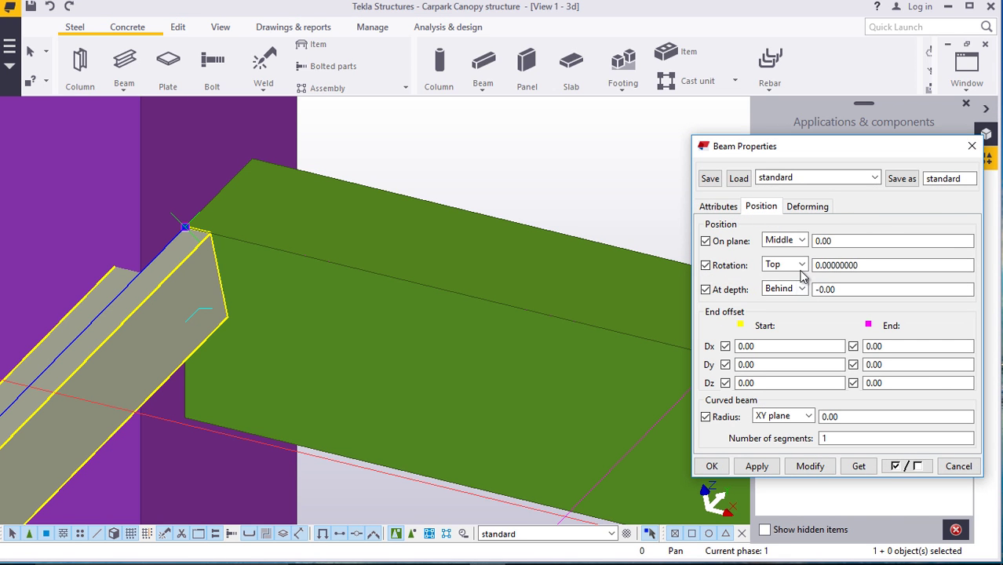
pyautogui.click(802, 241)
pyautogui.click(777, 279)
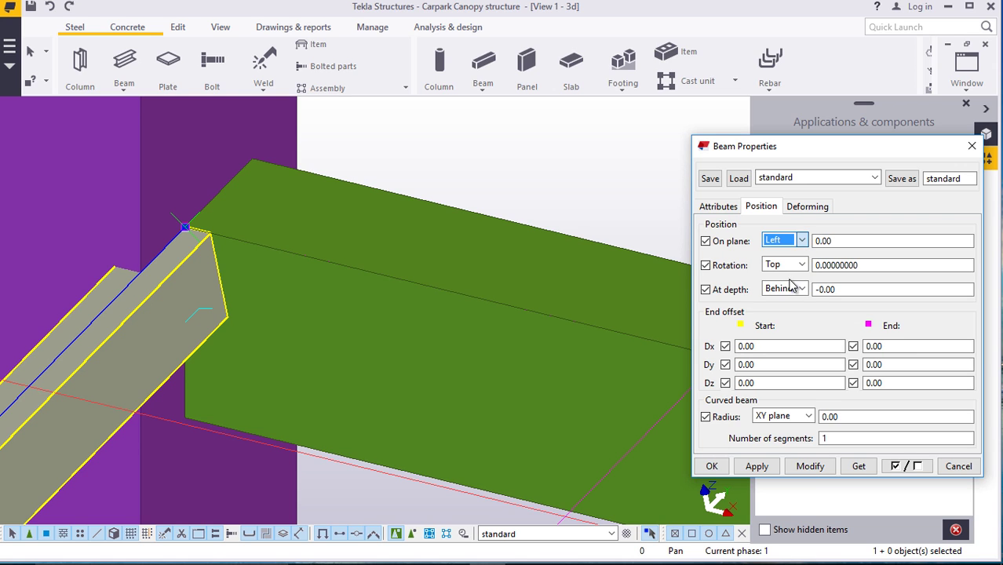
pyautogui.click(803, 467)
pyautogui.click(802, 241)
pyautogui.click(781, 267)
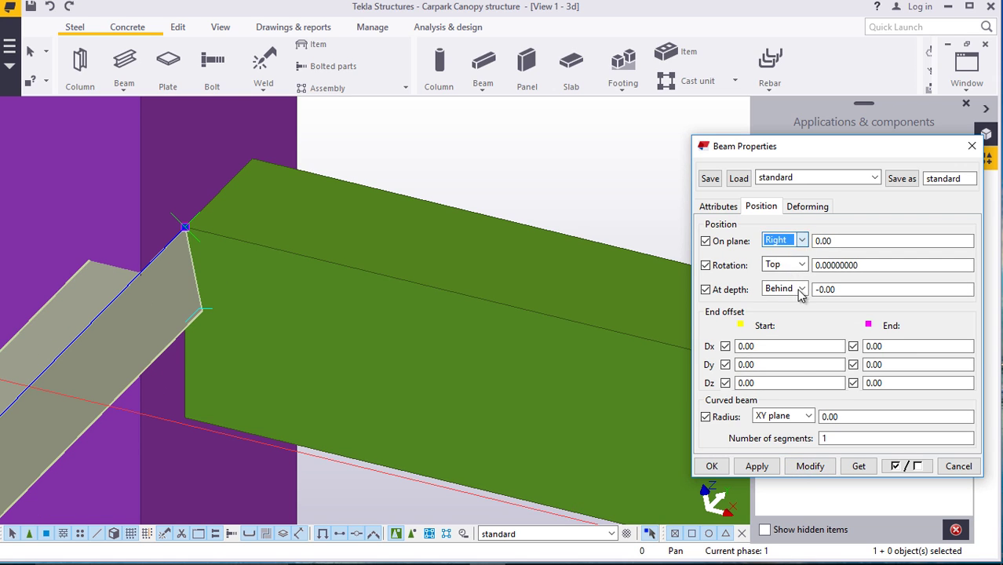
pyautogui.click(810, 467)
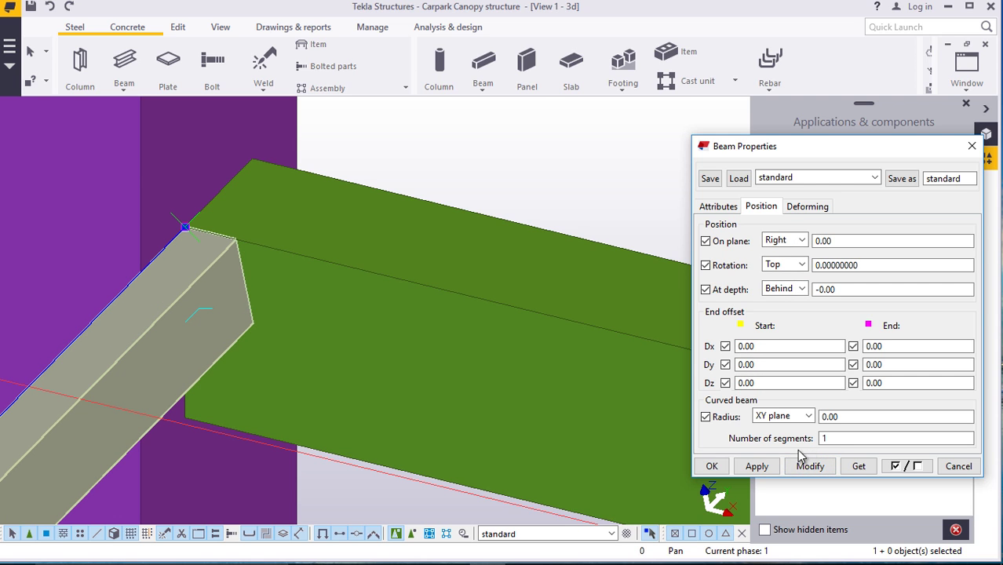
pyautogui.click(712, 466)
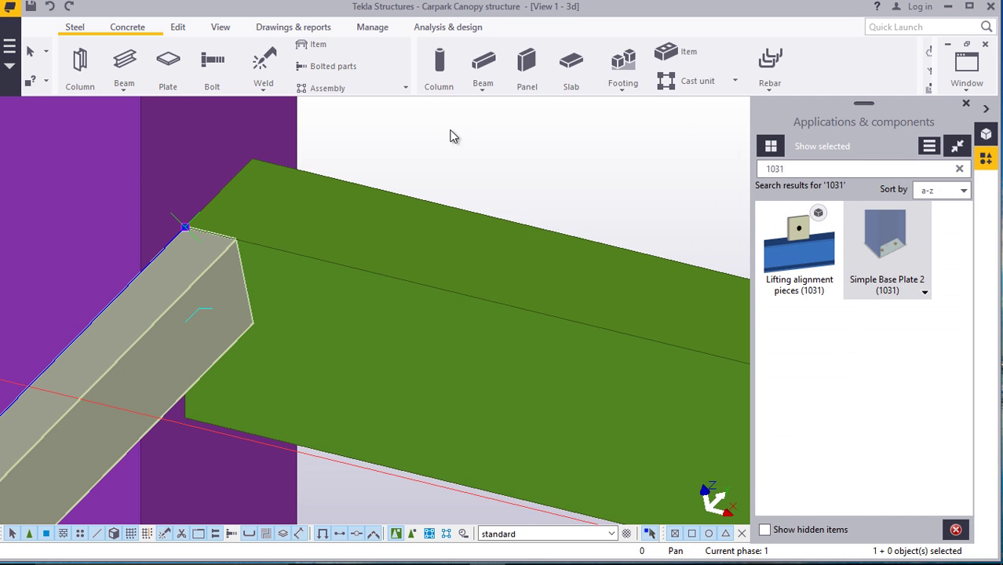
# Move the linking beam 100 mm along the sloping beam, away from the column
pyautogui.rightClick(455, 133)
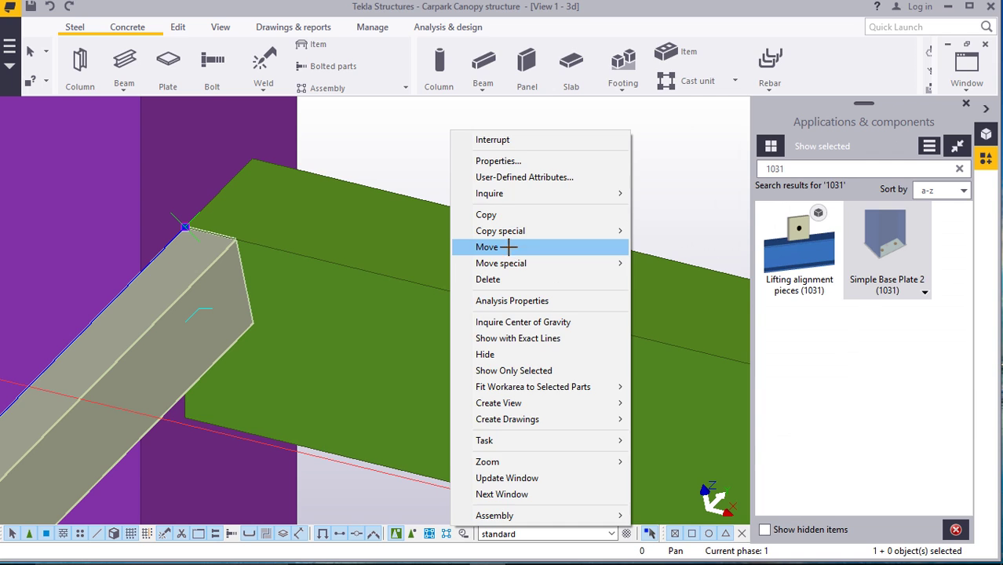
pyautogui.click(510, 250)
pyautogui.scroll(3, 181, 229)
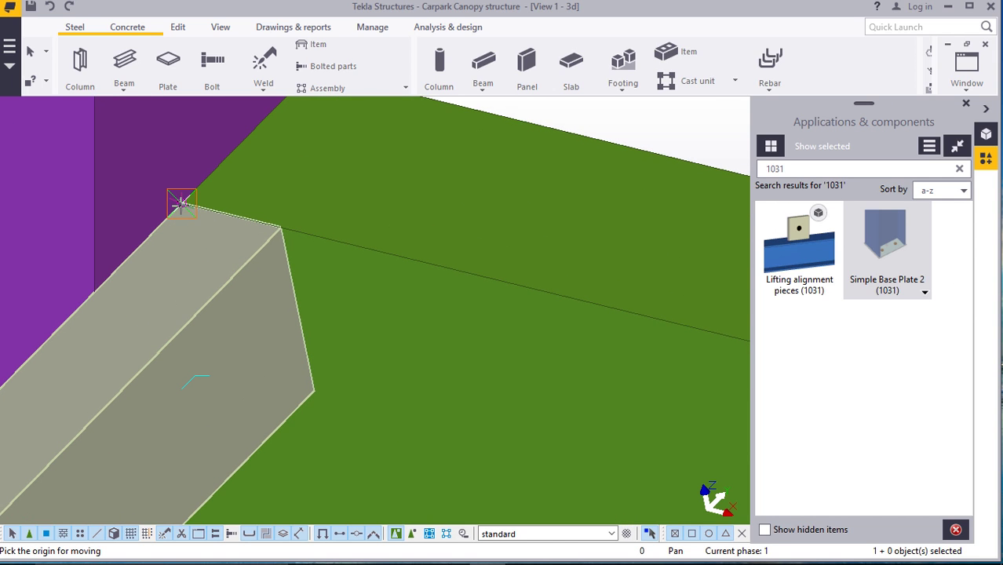
pyautogui.click(181, 202)
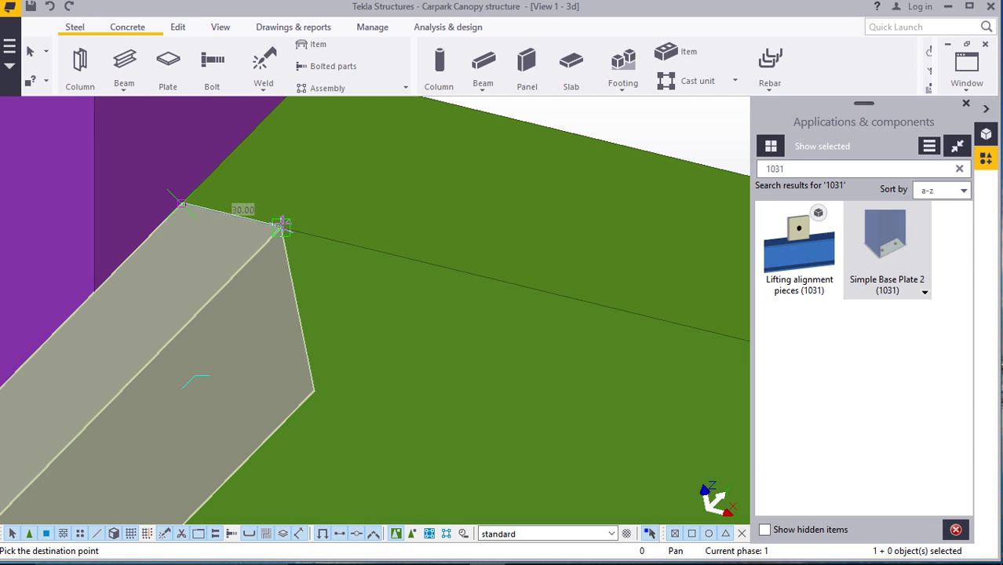
pyautogui.write('100')
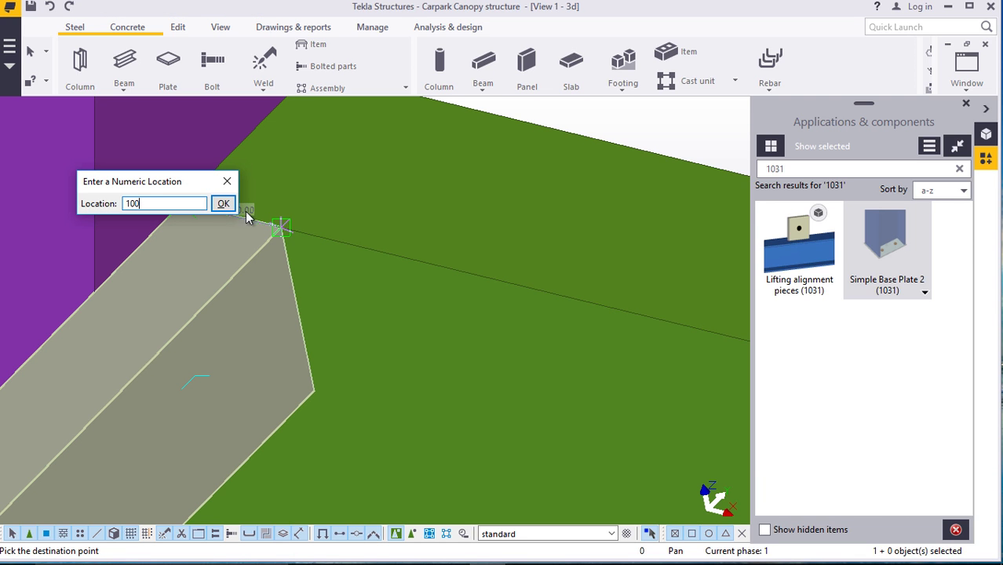
pyautogui.click(222, 203)
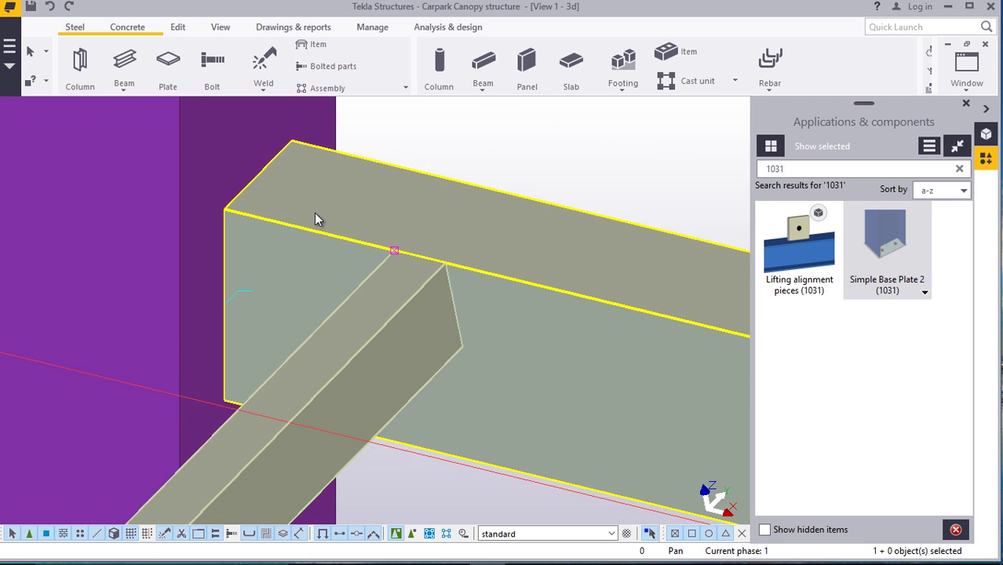
# Copy the linking beam from Grid E to Grids D, C and B to link the remaining frames, and redraw the view
pyautogui.scroll(-6, 314, 213)
pyautogui.scroll(-3, 241, 217)
pyautogui.rightClick(236, 197)
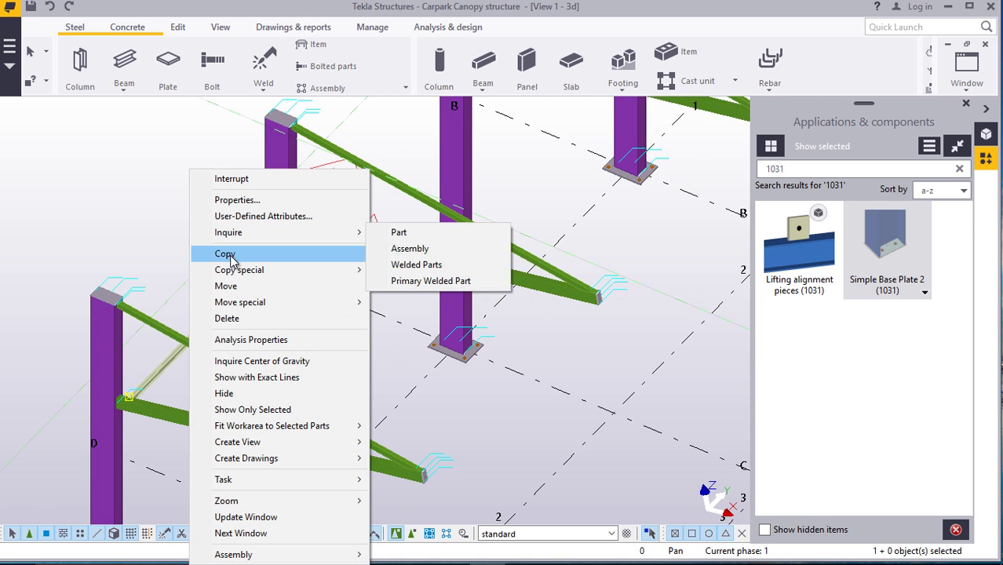
pyautogui.click(225, 253)
pyautogui.scroll(-5, 159, 208)
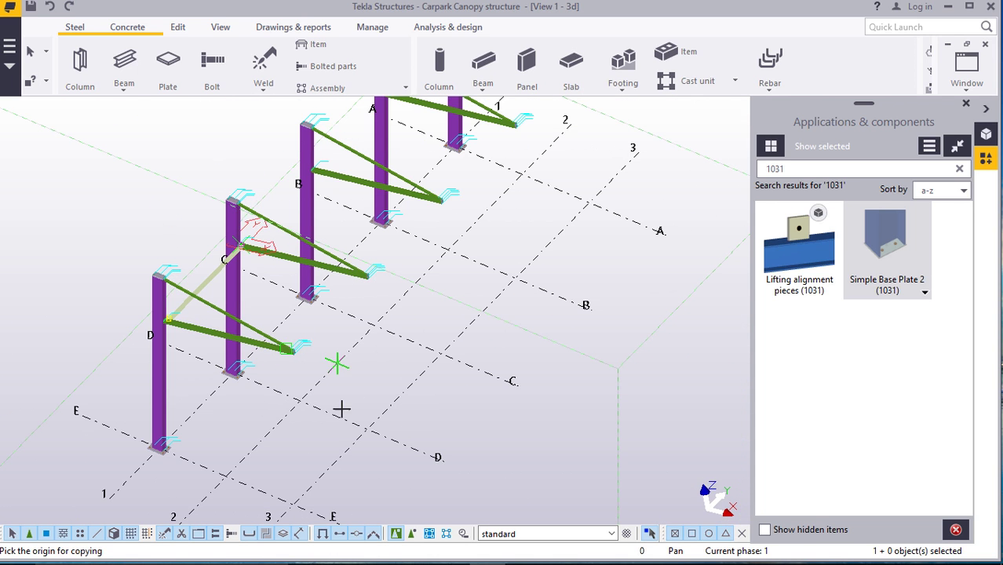
pyautogui.scroll(-1, 267, 401)
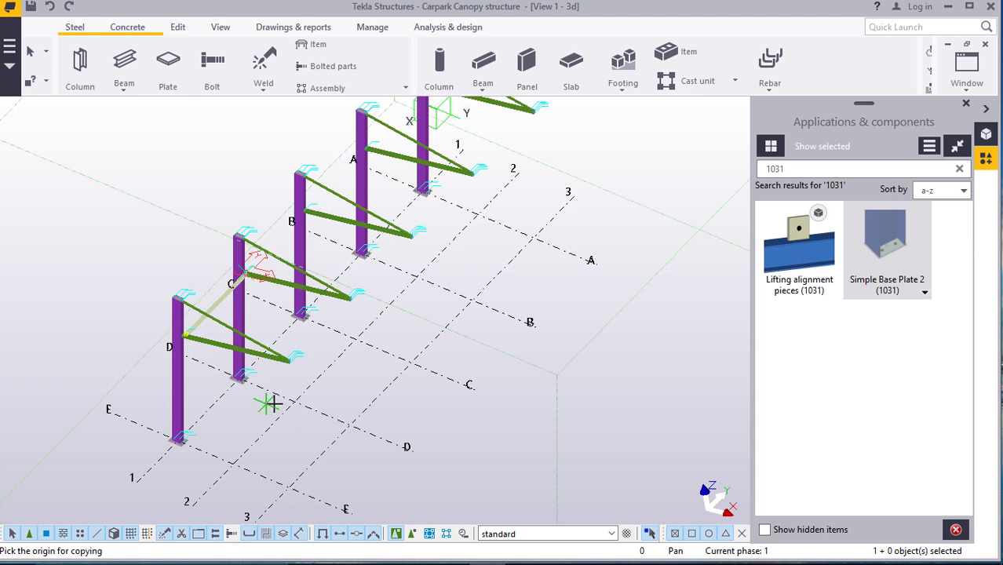
pyautogui.click(350, 511)
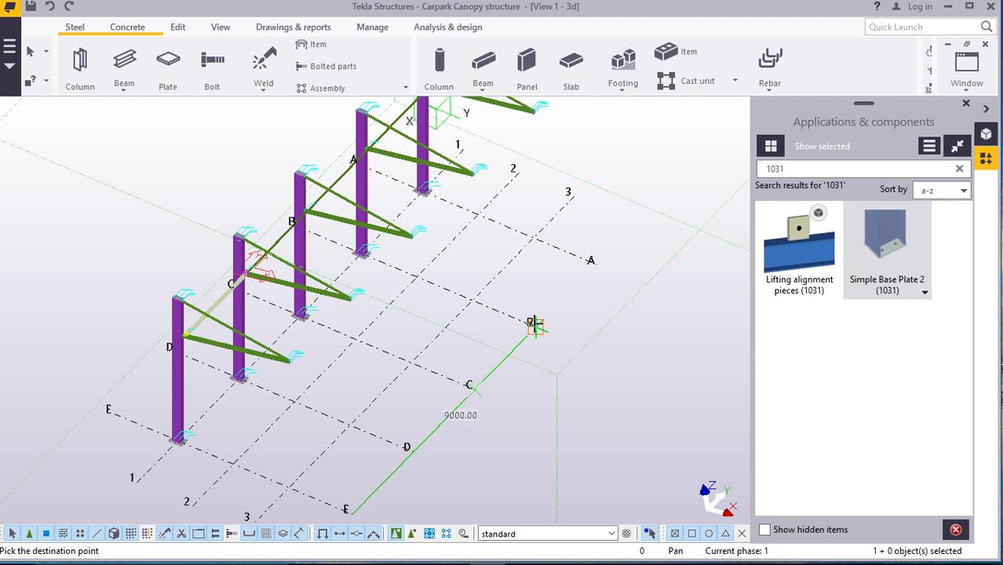
pyautogui.scroll(-1, 542, 280)
pyautogui.rightClick(587, 185)
pyautogui.click(624, 194)
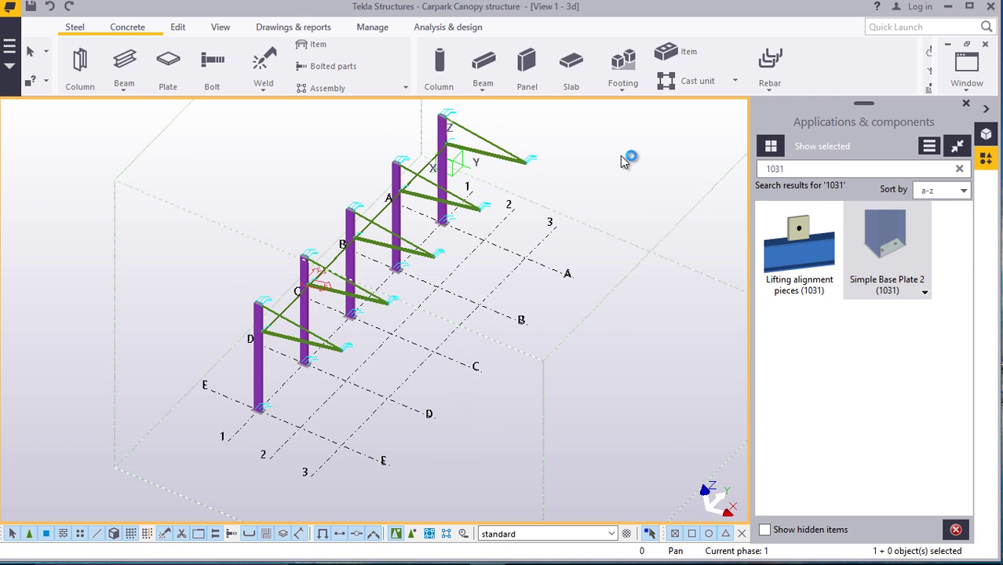
pyautogui.rightClick(621, 155)
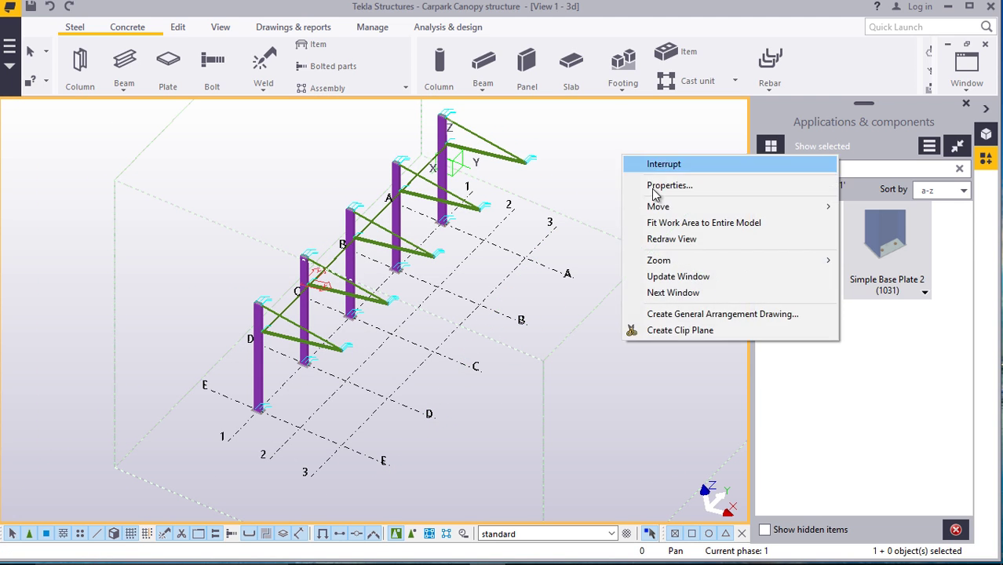
pyautogui.click(668, 238)
# Copy the four linking beams linearly down the sloping beams with dX 800.00 and 4 copies, ending the command
pyautogui.scroll(3, 263, 383)
pyautogui.scroll(2, 236, 377)
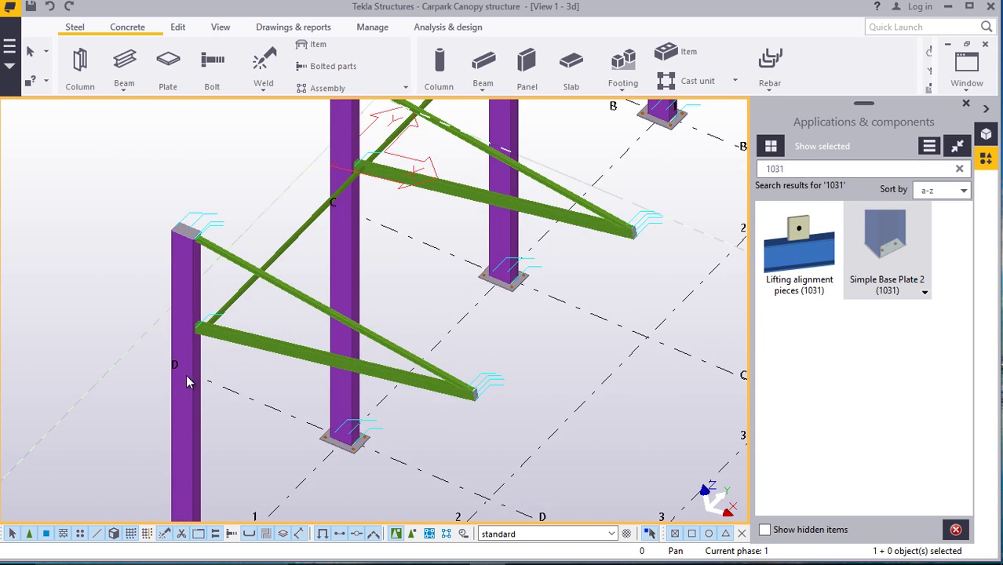
pyautogui.scroll(-5, 196, 377)
pyautogui.scroll(3, 400, 206)
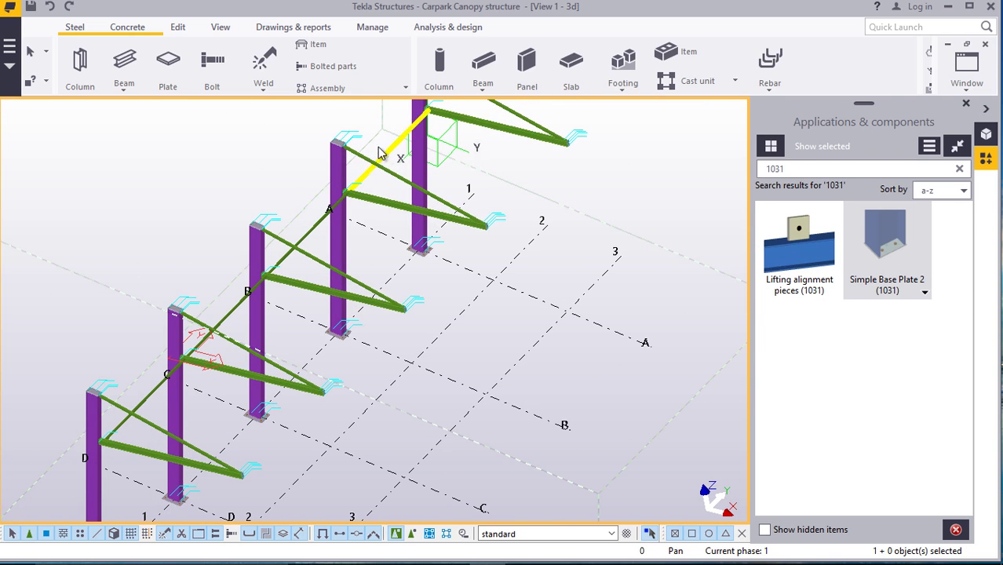
pyautogui.scroll(1, 357, 198)
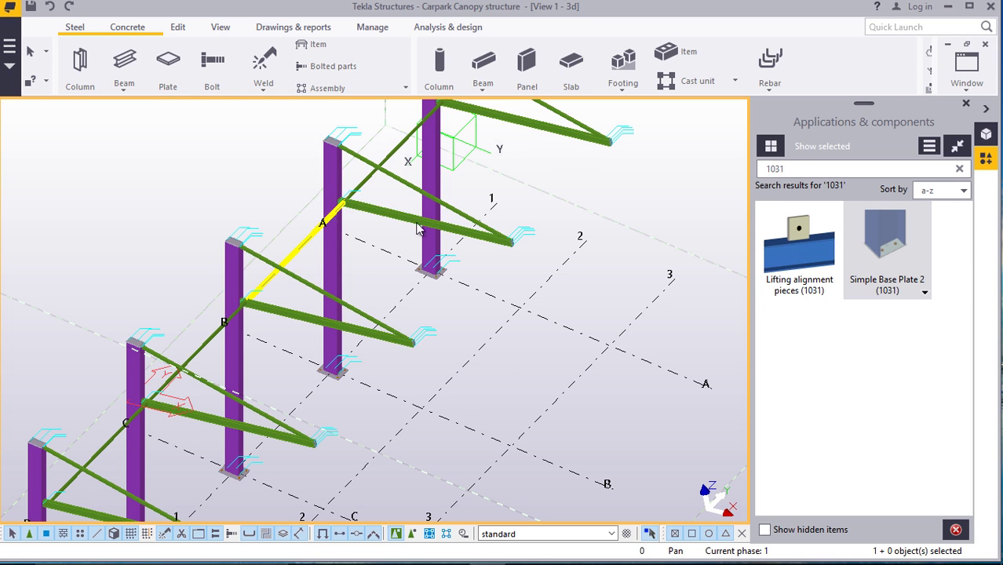
pyautogui.click(369, 178)
pyautogui.keyDown('shift'); pyautogui.click(300, 244); pyautogui.keyUp('shift')
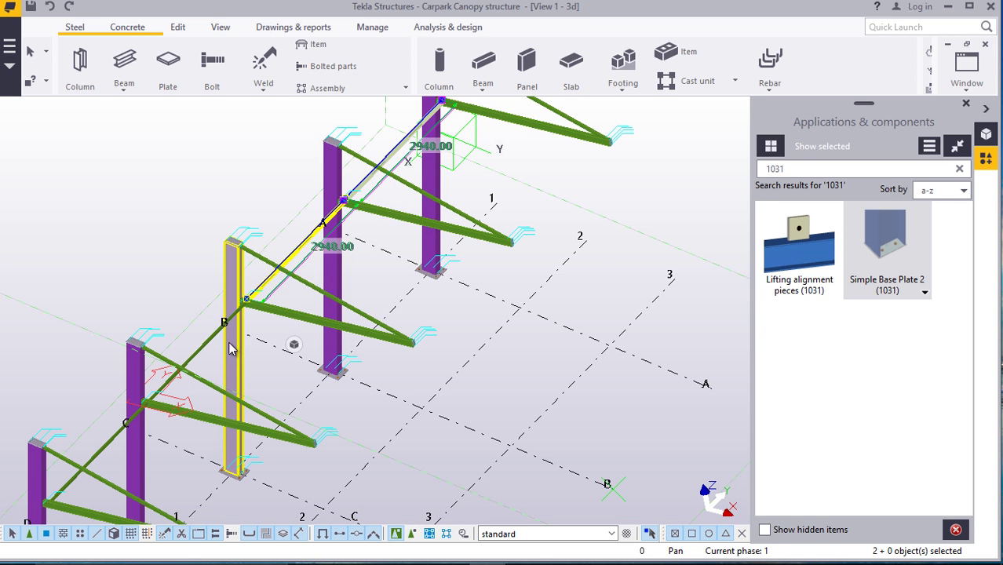
pyautogui.keyDown('shift'); pyautogui.click(203, 351); pyautogui.keyUp('shift')
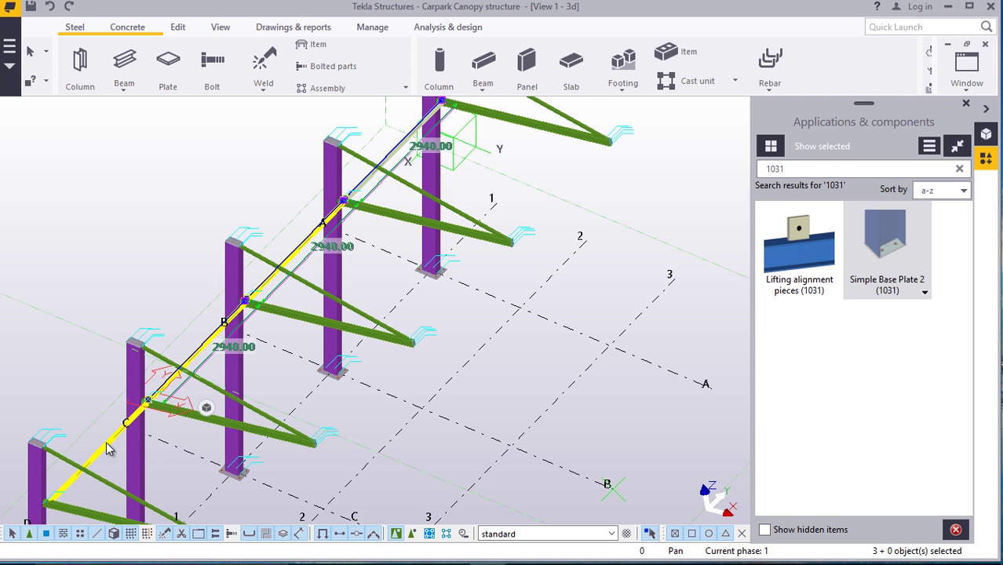
pyautogui.keyDown('shift'); pyautogui.click(106, 442); pyautogui.keyUp('shift')
pyautogui.rightClick(119, 172)
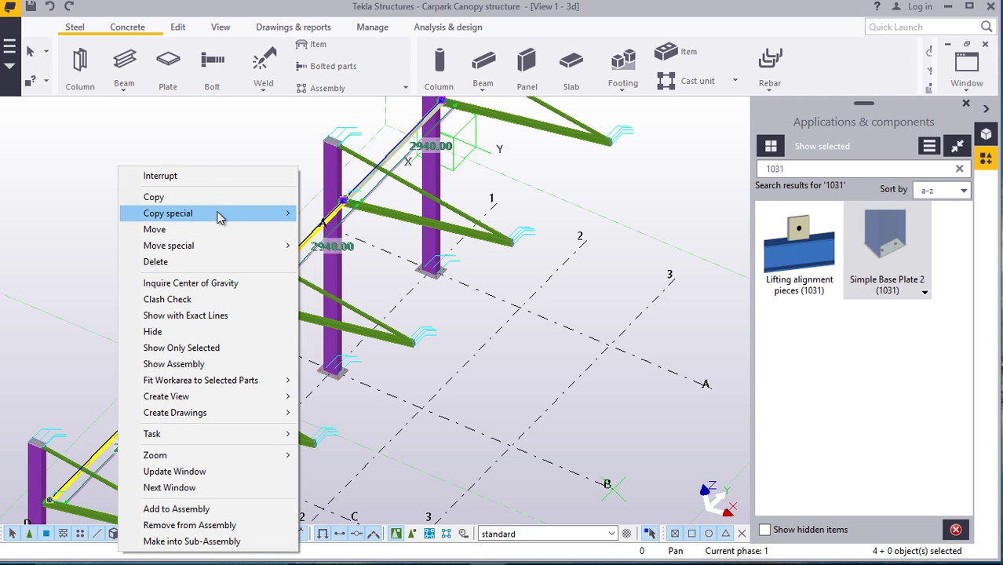
pyautogui.moveTo(267, 214)
pyautogui.click(346, 214)
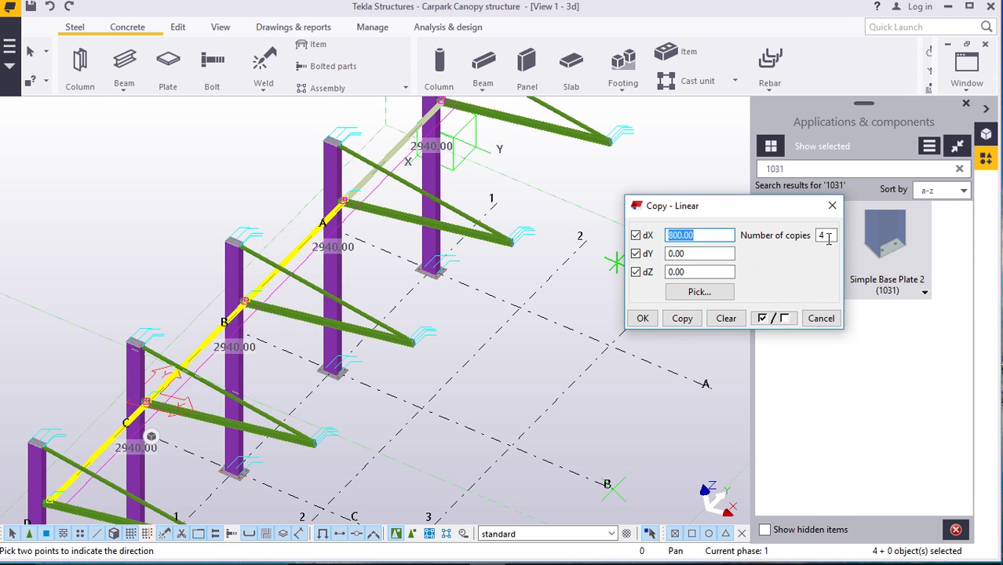
pyautogui.click(683, 319)
pyautogui.click(643, 318)
pyautogui.rightClick(641, 207)
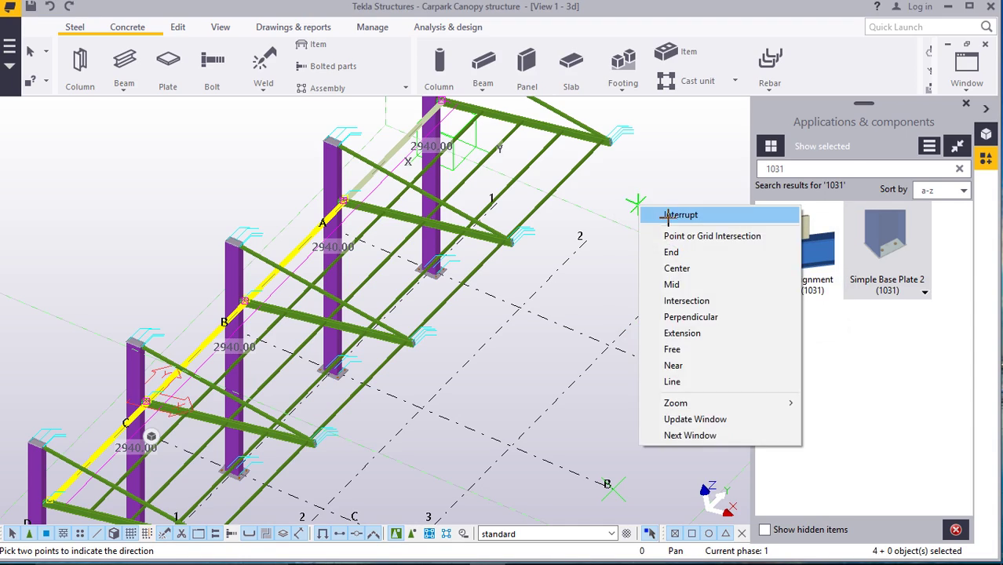
pyautogui.click(667, 215)
# Examine the copied linking beams along the sloping beams from the outer ends to the Grid E frame
pyautogui.click(589, 138)
pyautogui.scroll(5, 585, 135)
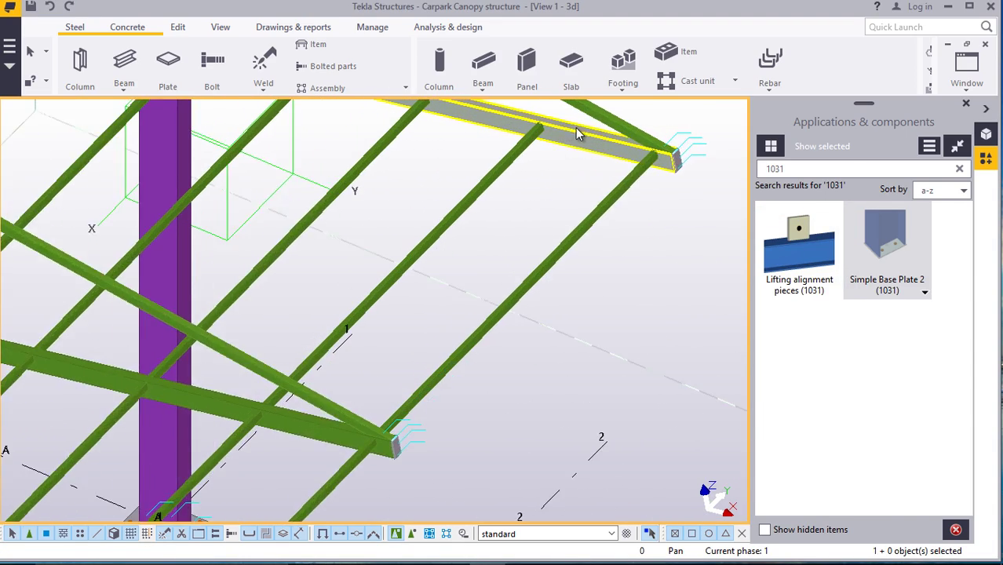
pyautogui.scroll(-8, 575, 127)
pyautogui.scroll(-3, 522, 185)
pyautogui.scroll(5, 180, 423)
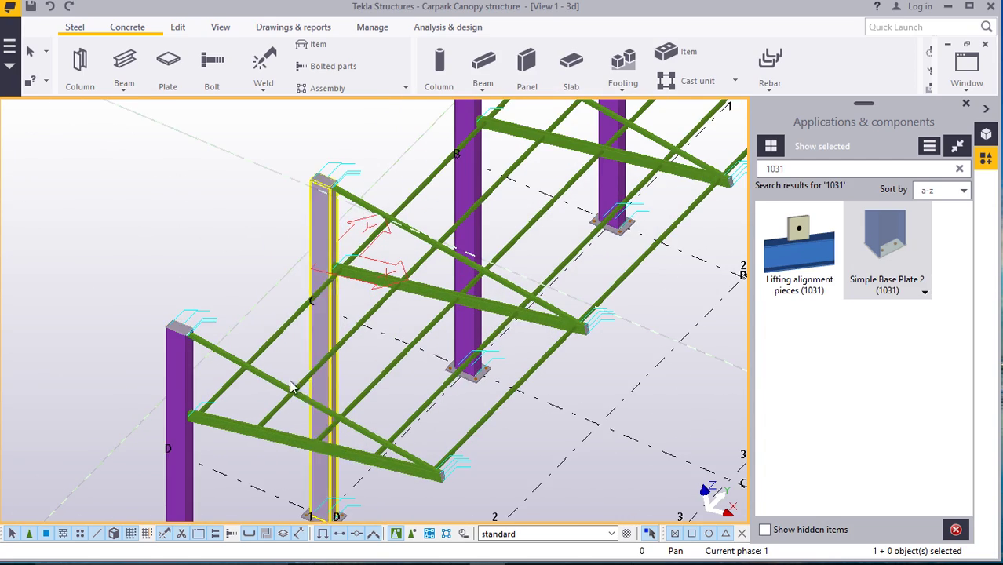
pyautogui.scroll(-4, 330, 297)
pyautogui.scroll(3, 330, 384)
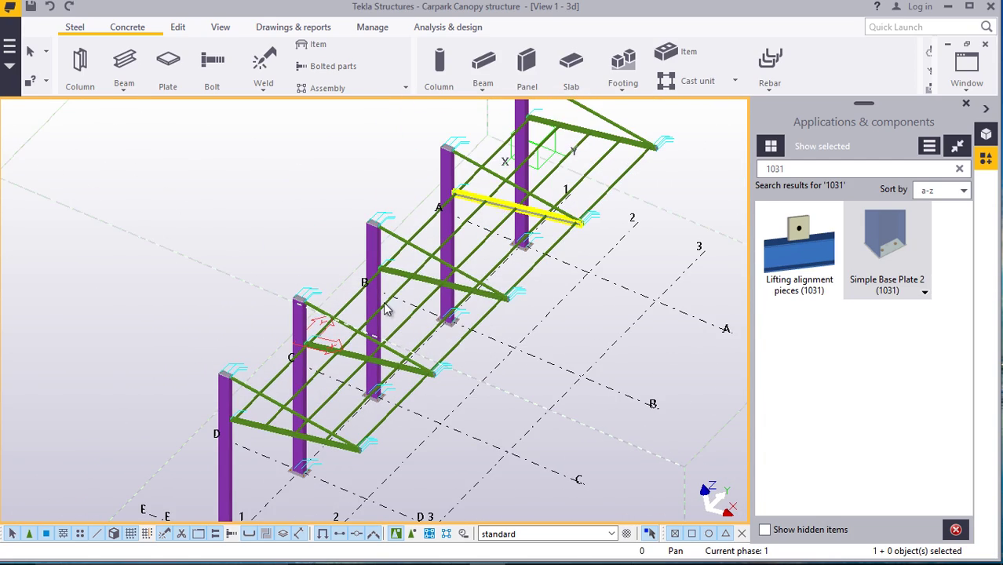
# Create a steel beam between the edge midpoints of the cap plates on the Grid E and Grid D columns, ending the command
pyautogui.scroll(3, 225, 343)
pyautogui.scroll(2, 248, 339)
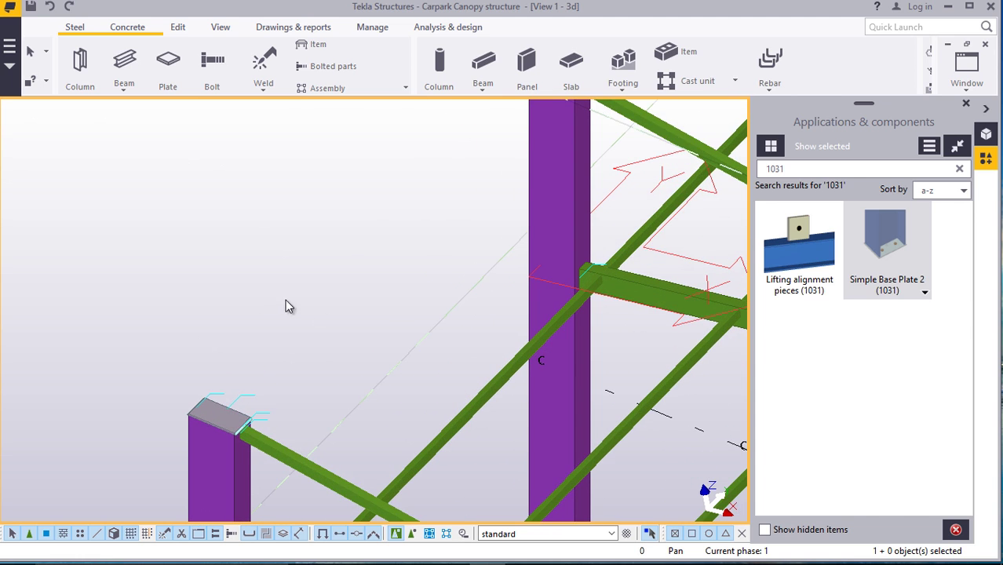
pyautogui.click(126, 86)
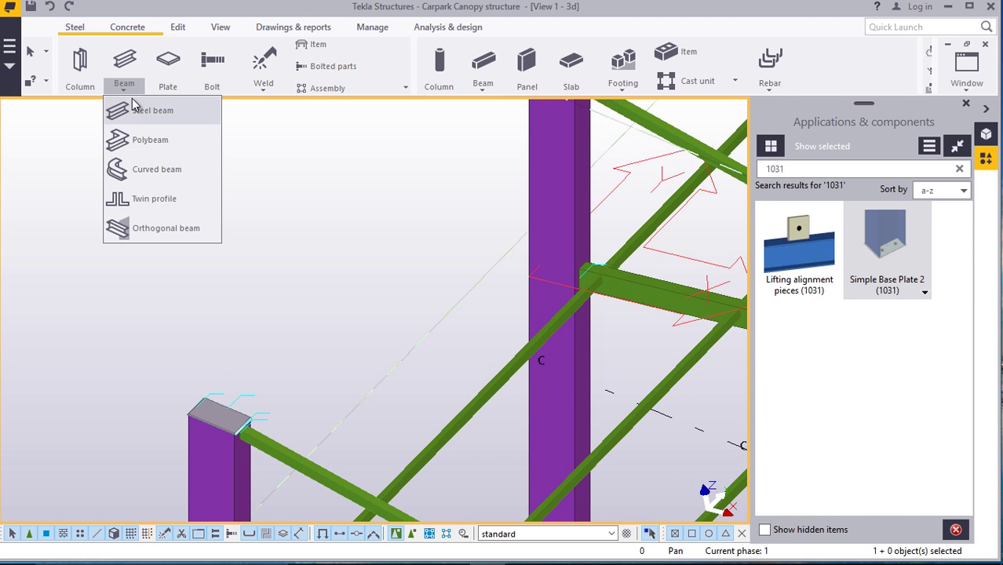
pyautogui.click(136, 111)
pyautogui.scroll(4, 233, 403)
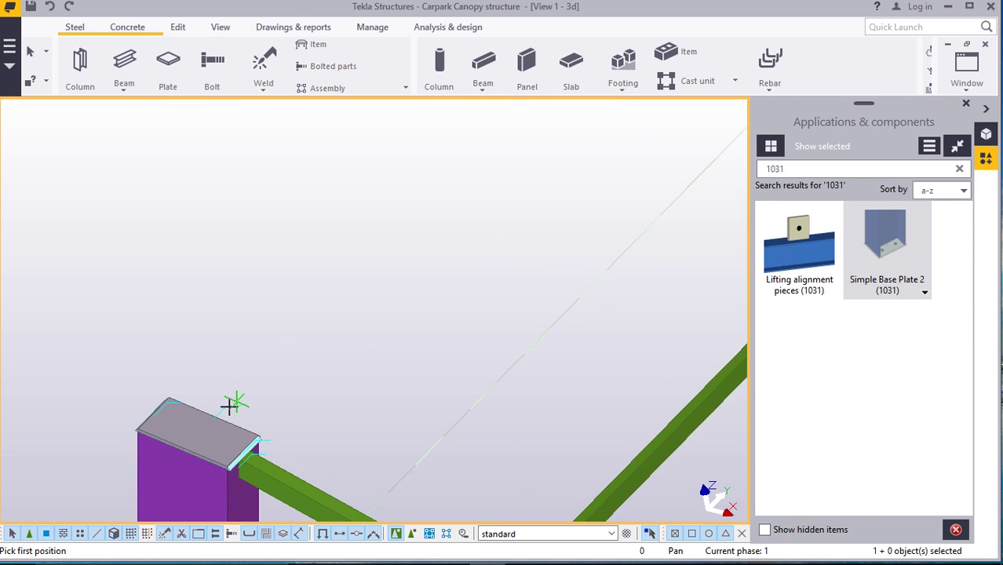
pyautogui.click(212, 424)
pyautogui.scroll(-5, 223, 440)
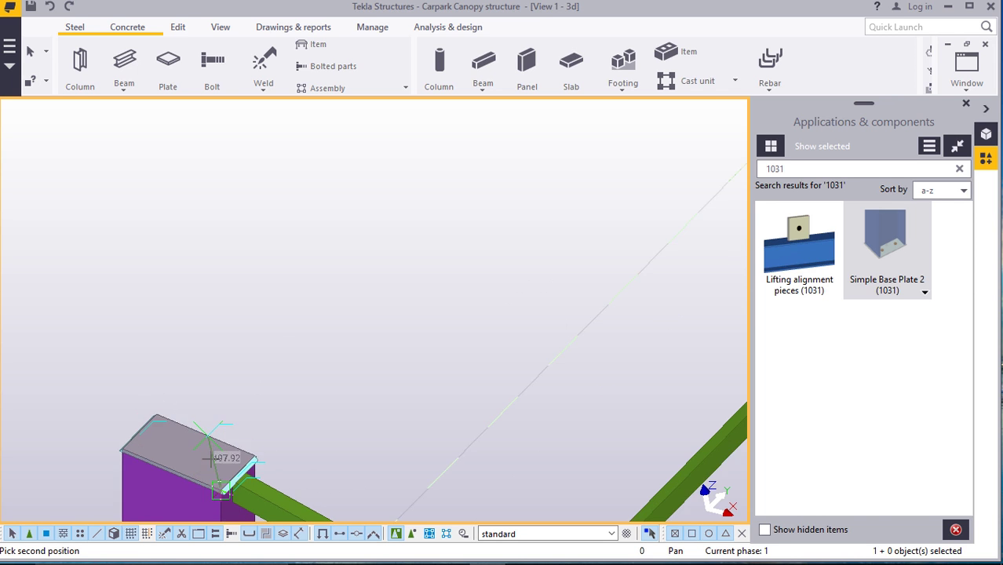
pyautogui.scroll(8, 471, 163)
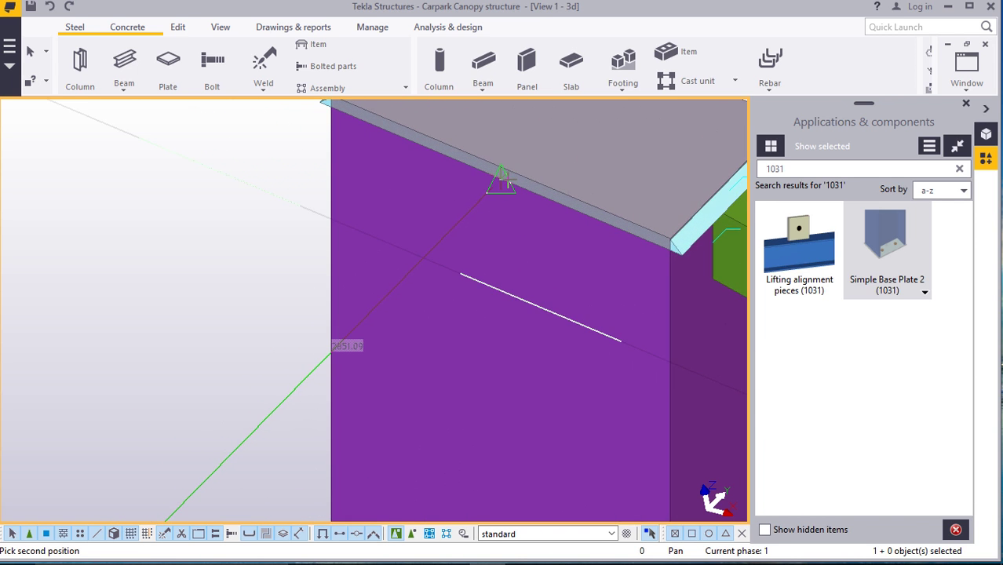
pyautogui.click(506, 179)
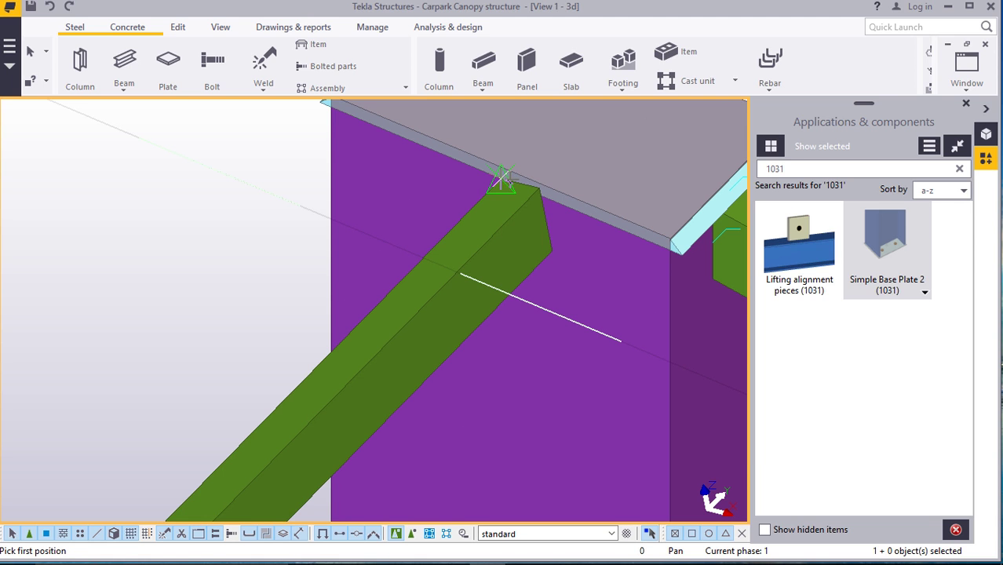
pyautogui.rightClick(171, 170)
pyautogui.click(203, 178)
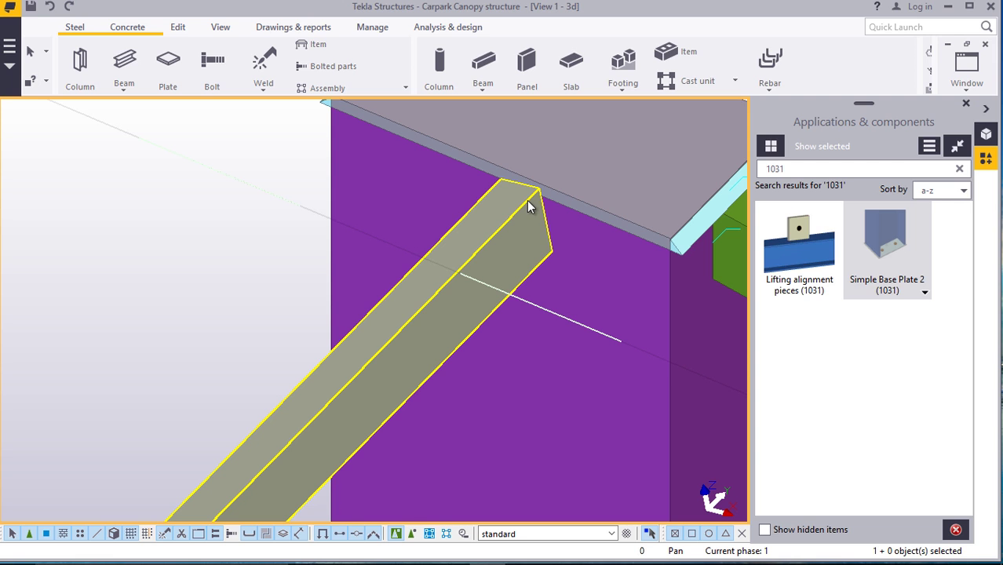
# Delete the new beam linking the tops of the Grid E and Grid D columns
pyautogui.scroll(-8, 444, 247)
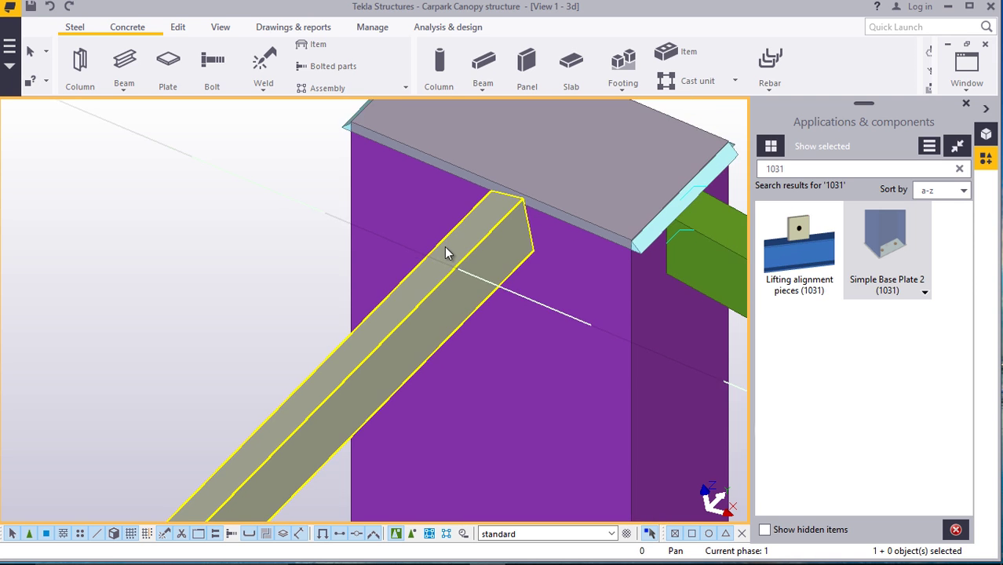
pyautogui.scroll(-3, 284, 250)
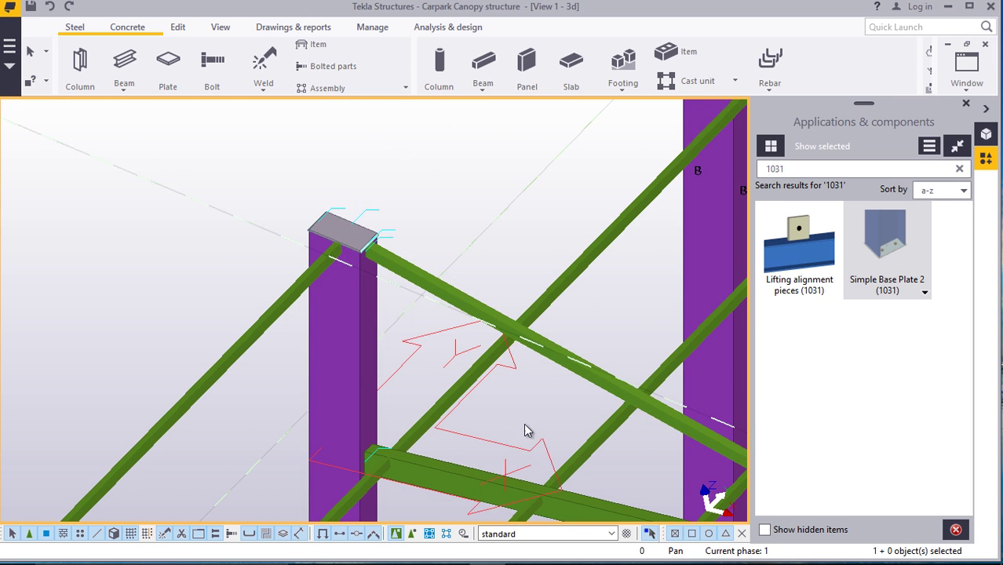
pyautogui.scroll(3, 437, 351)
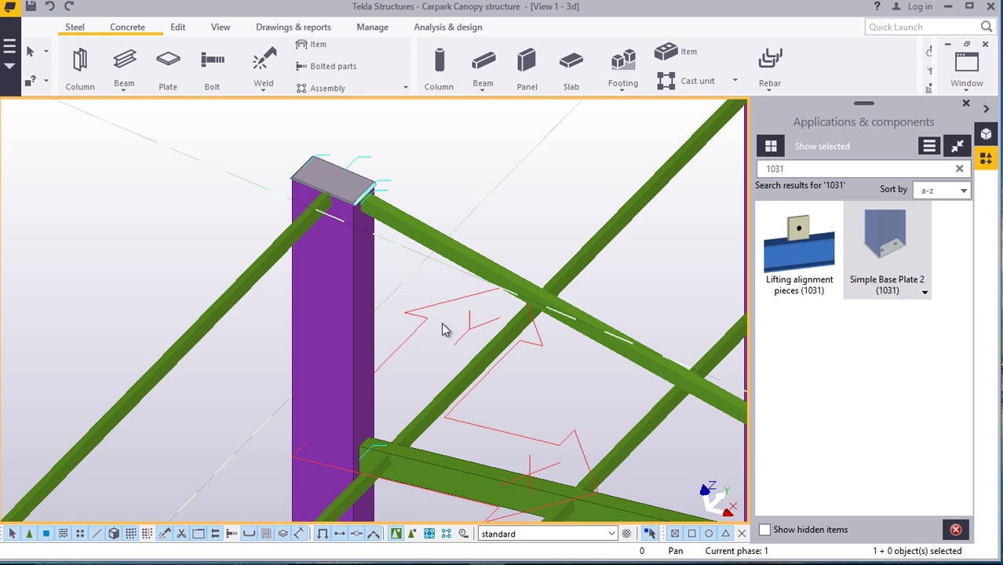
pyautogui.scroll(-4, 437, 336)
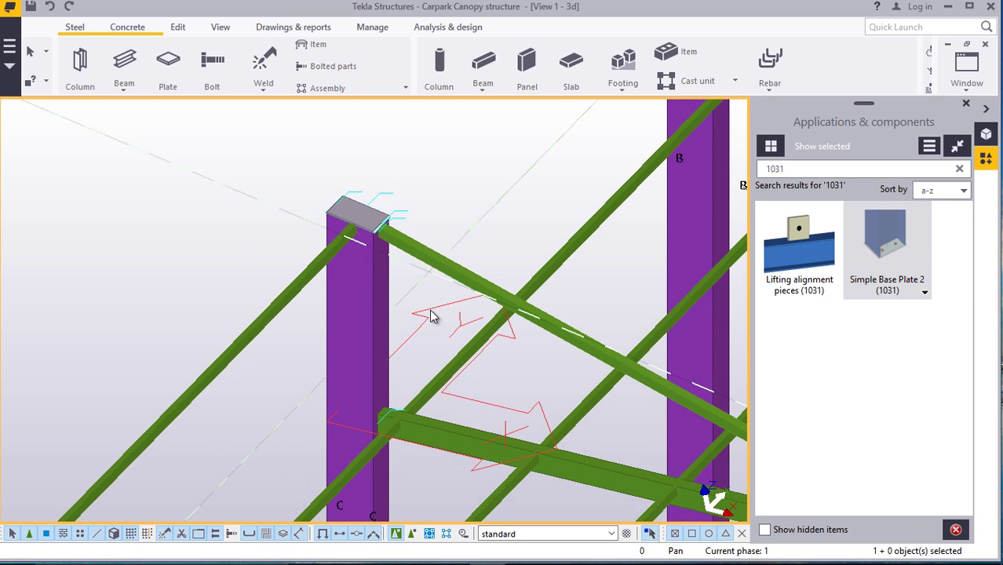
pyautogui.click(313, 340)
pyautogui.rightClick(245, 285)
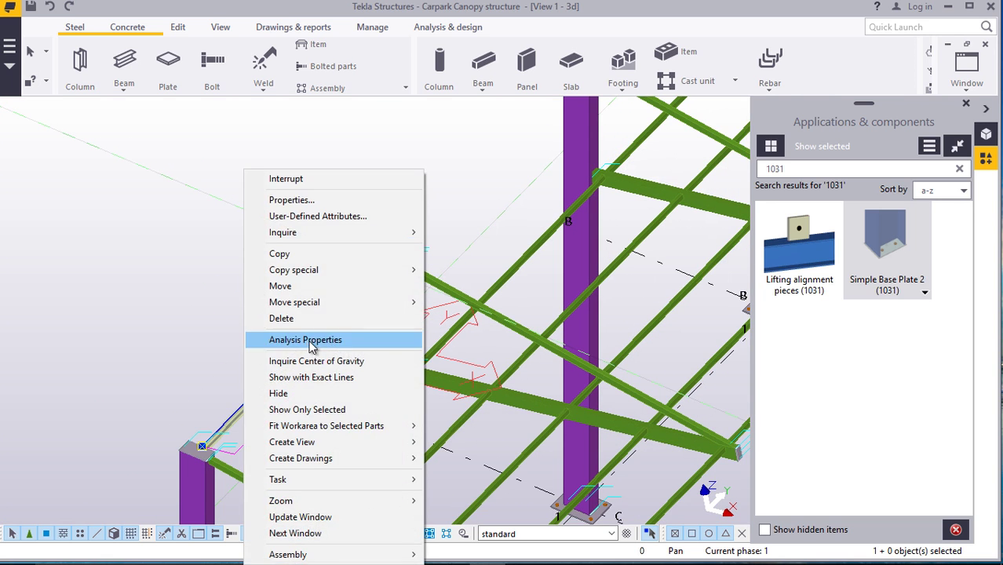
pyautogui.click(311, 318)
pyautogui.scroll(-4, 296, 281)
pyautogui.scroll(-5, 316, 281)
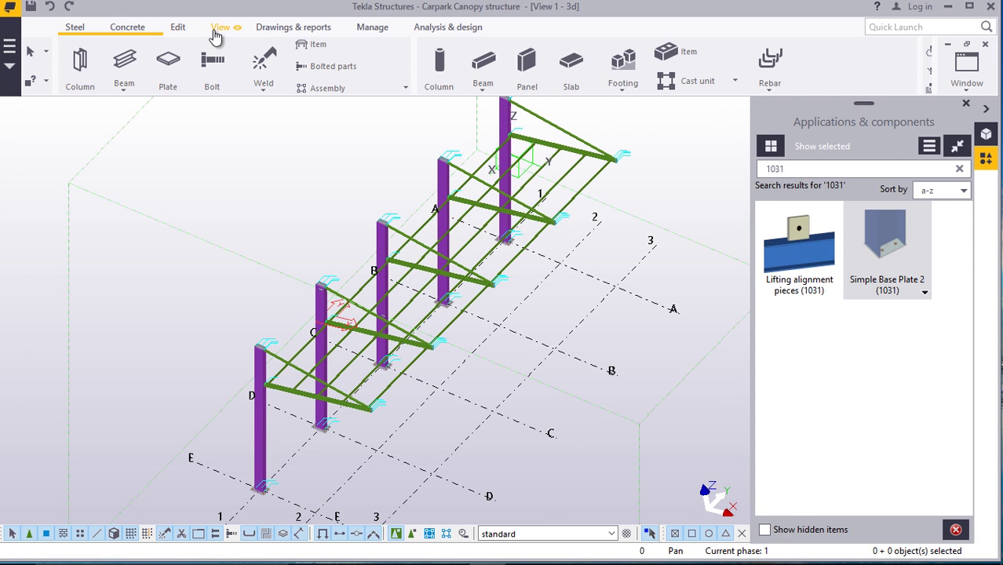
# Place the work plane at the intersection of Grids D and 2 with the Work plane tool, ending the command
pyautogui.click(221, 27)
pyautogui.click(405, 84)
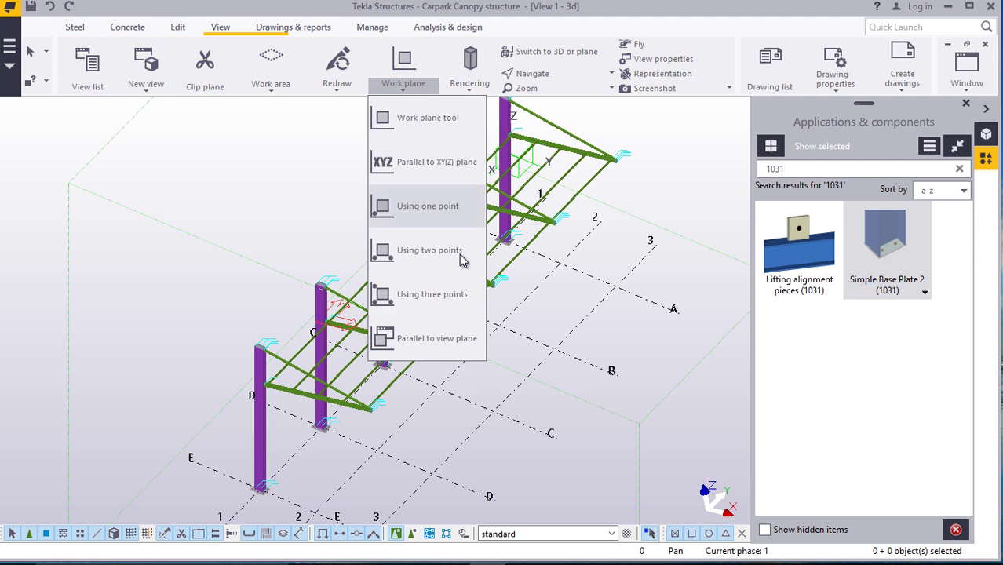
pyautogui.click(428, 112)
pyautogui.scroll(2, 385, 481)
pyautogui.scroll(2, 377, 471)
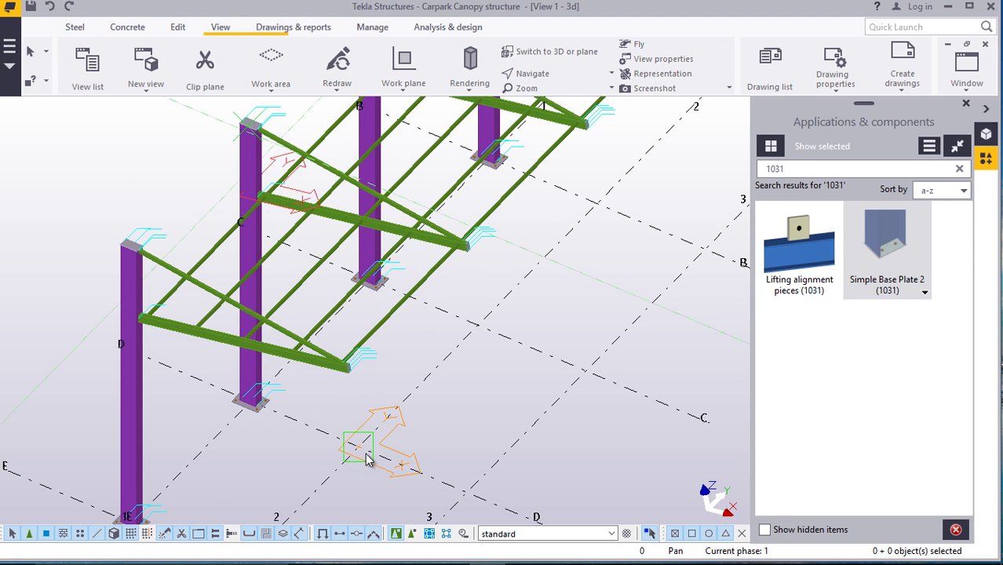
pyautogui.click(369, 454)
pyautogui.rightClick(476, 383)
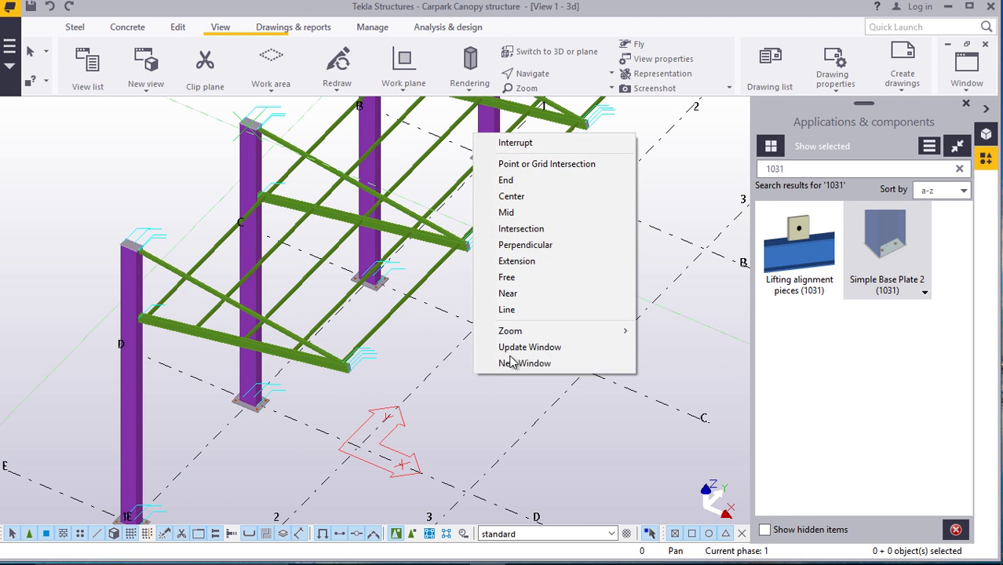
pyautogui.click(514, 143)
# Create a steel beam between the cap plate edge midpoints of the Grid E and Grid D columns, ending the command
pyautogui.scroll(-2, 448, 362)
pyautogui.scroll(4, 223, 328)
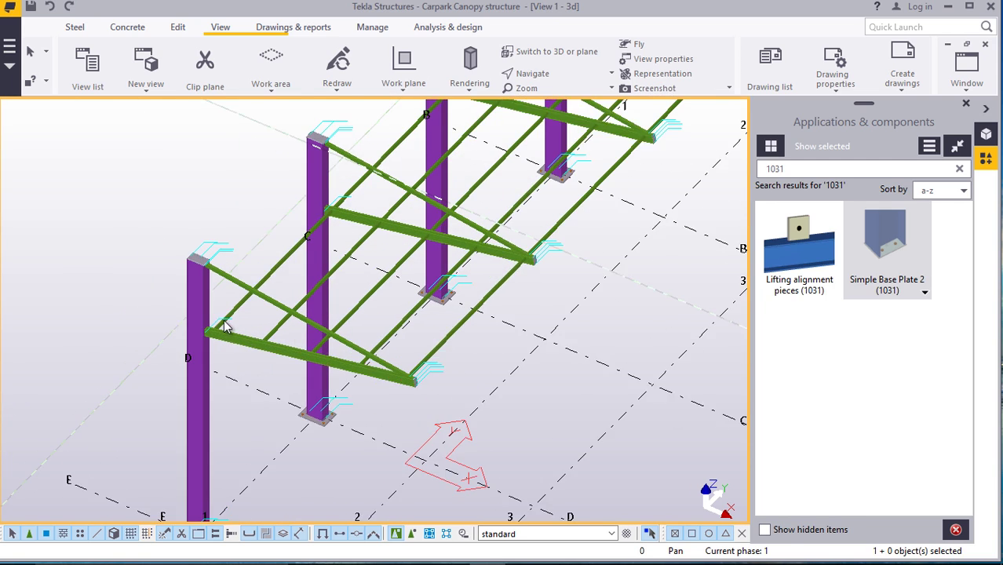
pyautogui.click(205, 316)
pyautogui.scroll(-2, 209, 317)
pyautogui.scroll(2, 222, 148)
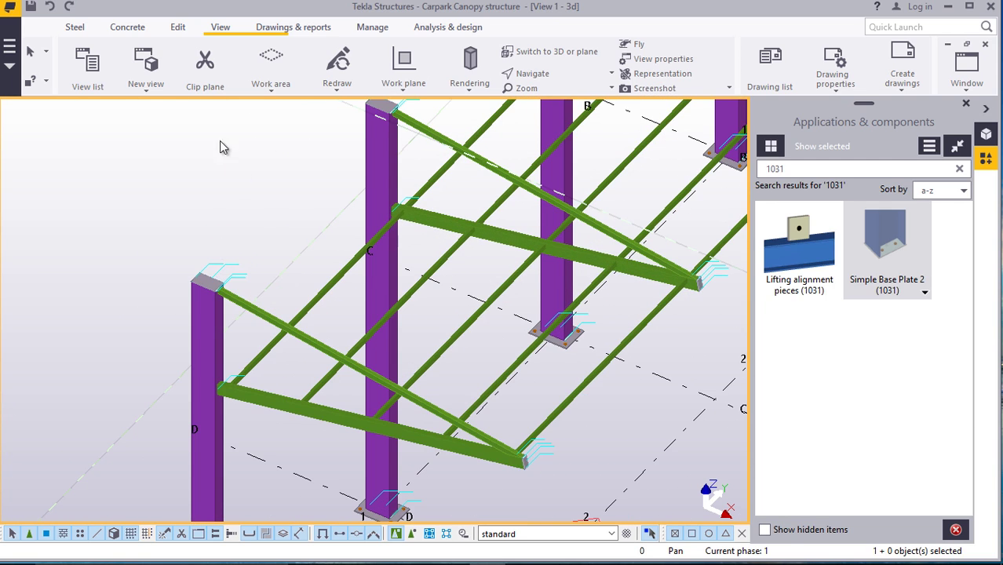
pyautogui.click(79, 29)
pyautogui.click(126, 91)
pyautogui.click(149, 111)
pyautogui.scroll(4, 221, 251)
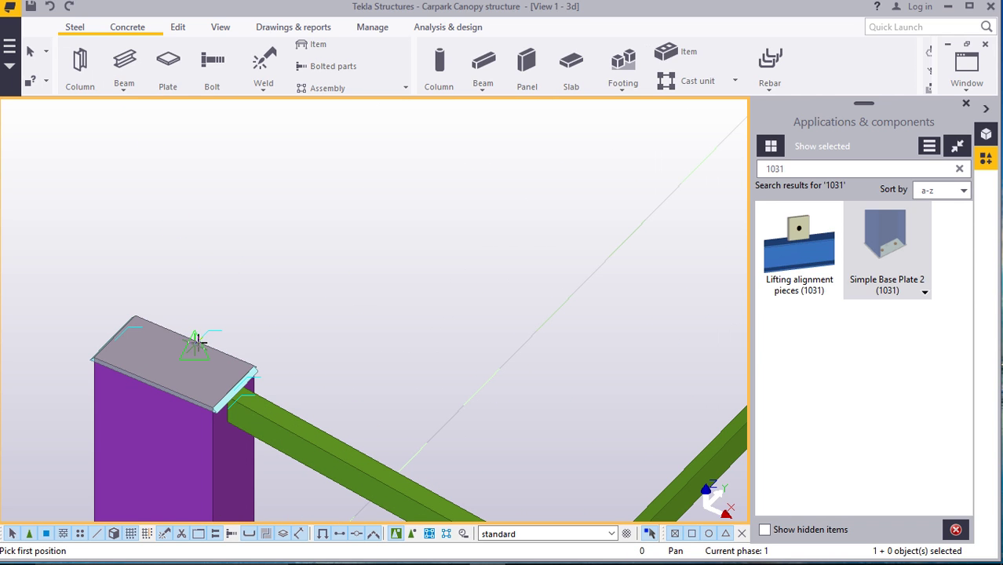
pyautogui.click(201, 343)
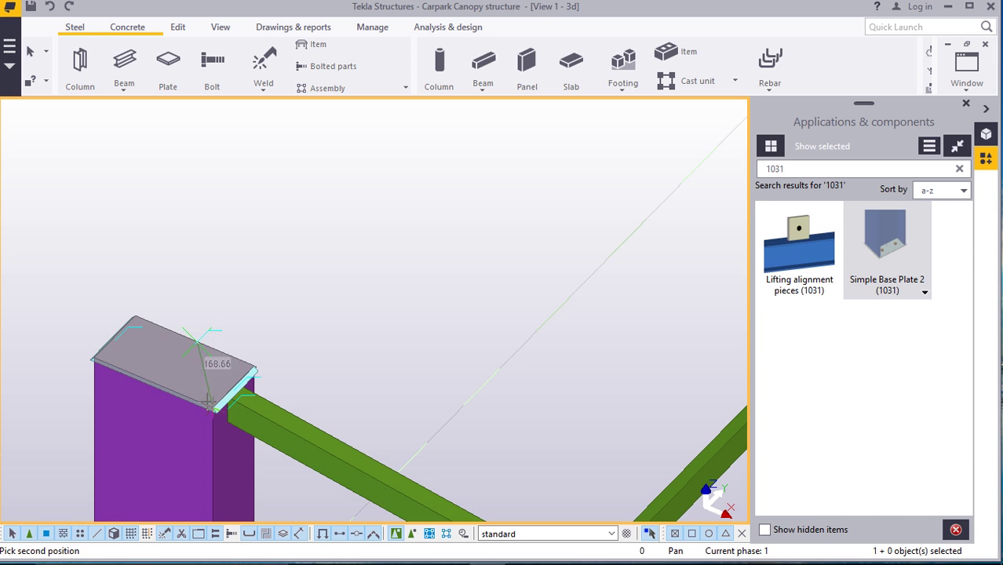
pyautogui.scroll(-6, 204, 353)
pyautogui.scroll(8, 369, 255)
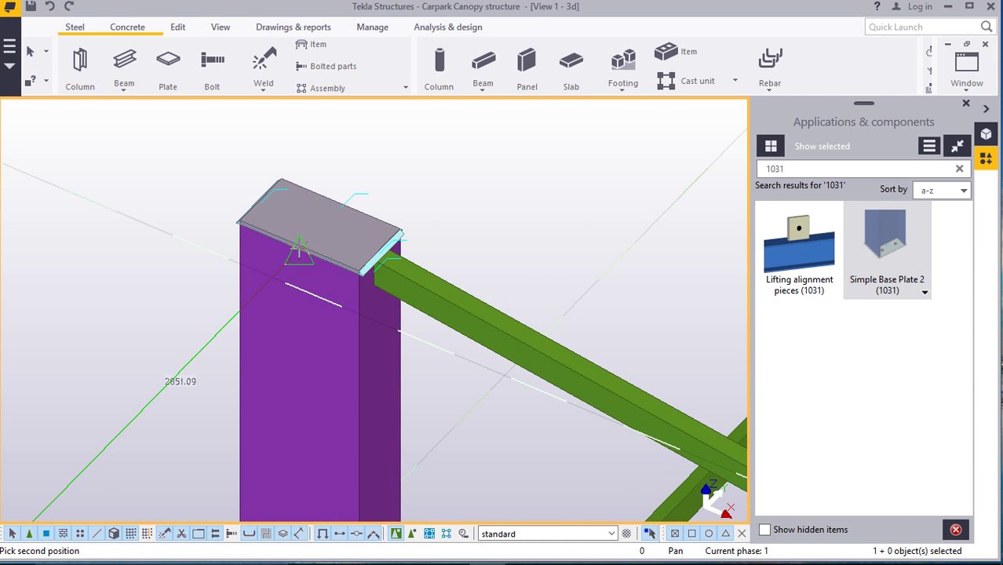
pyautogui.click(302, 251)
pyautogui.rightClick(405, 175)
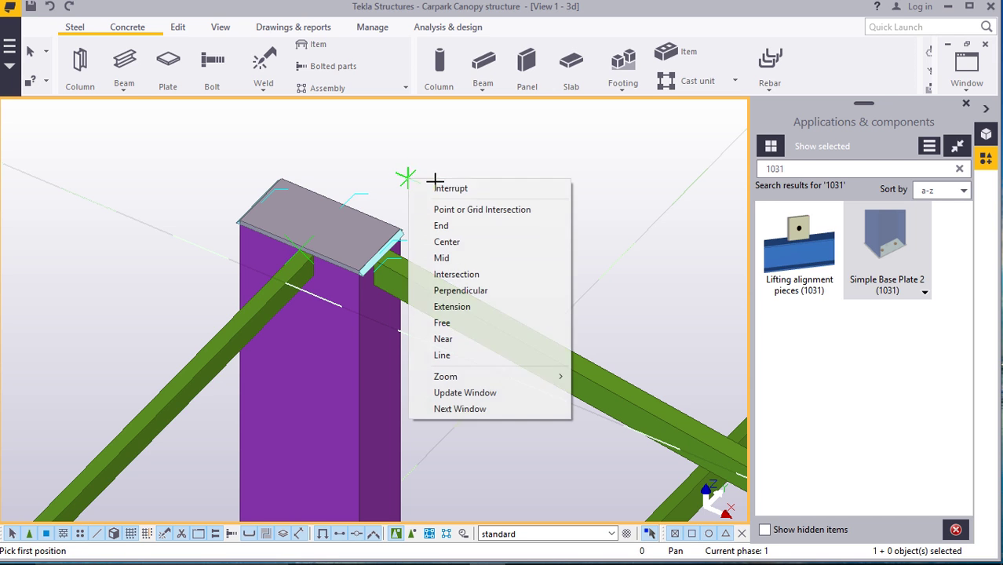
pyautogui.click(450, 189)
# Change the profile of the new column-top beam to RHS200*100*6.0
pyautogui.scroll(3, 312, 263)
pyautogui.doubleClick(259, 336)
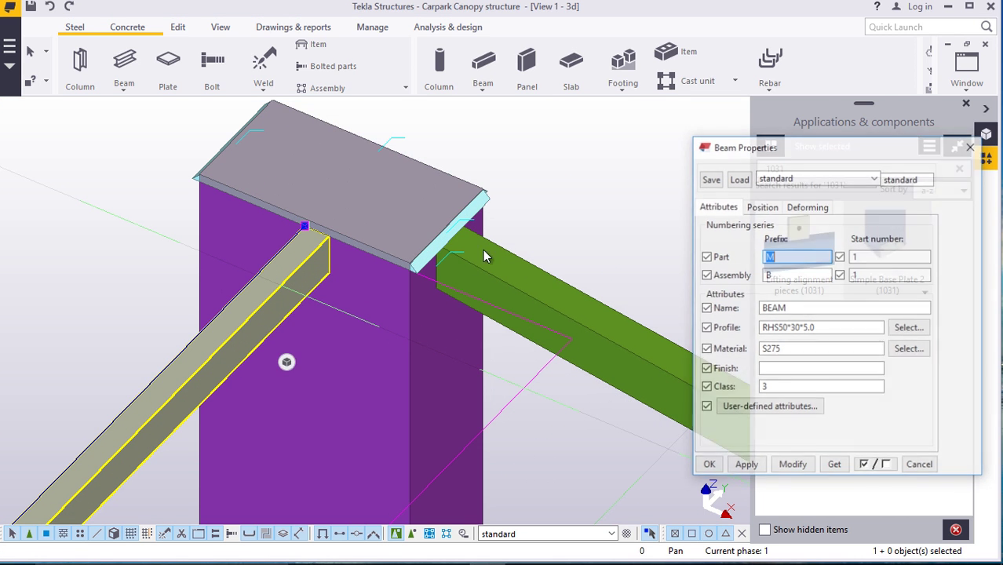
pyautogui.write('M')
pyautogui.moveTo(764, 143); pyautogui.dragTo(462, 106)
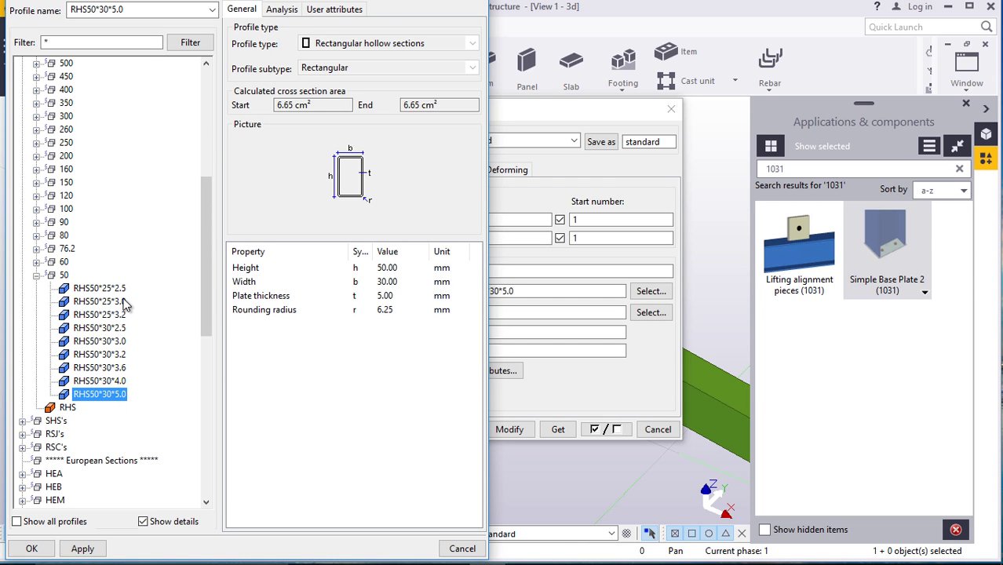
pyautogui.click(37, 156)
pyautogui.click(104, 169)
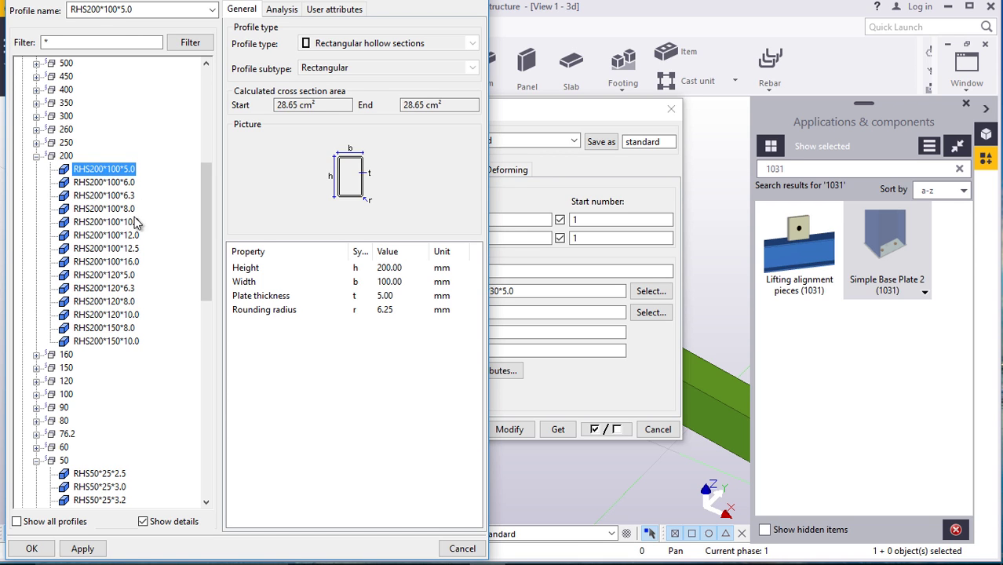
pyautogui.click(122, 183)
pyautogui.click(83, 549)
pyautogui.click(31, 548)
pyautogui.click(509, 429)
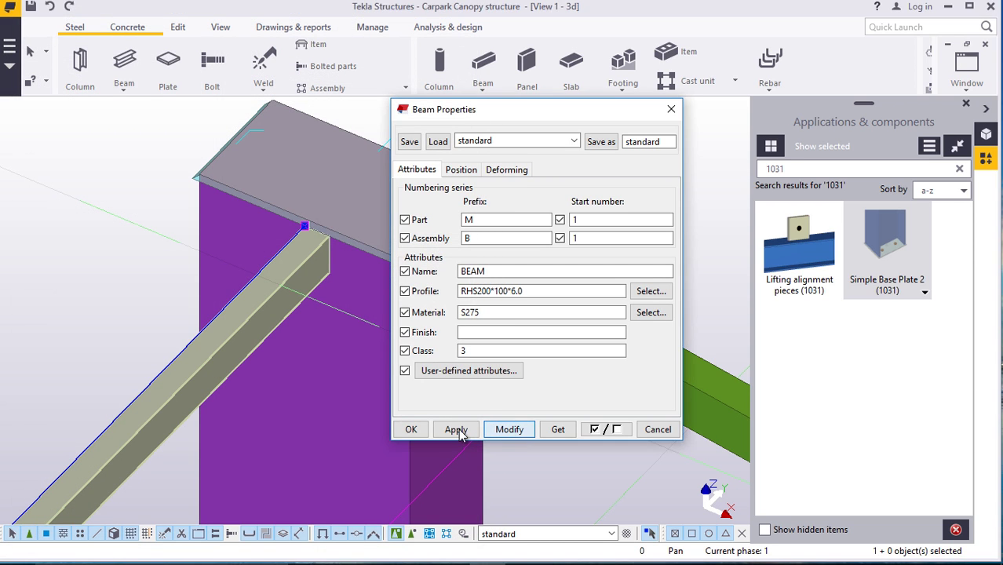
pyautogui.click(411, 429)
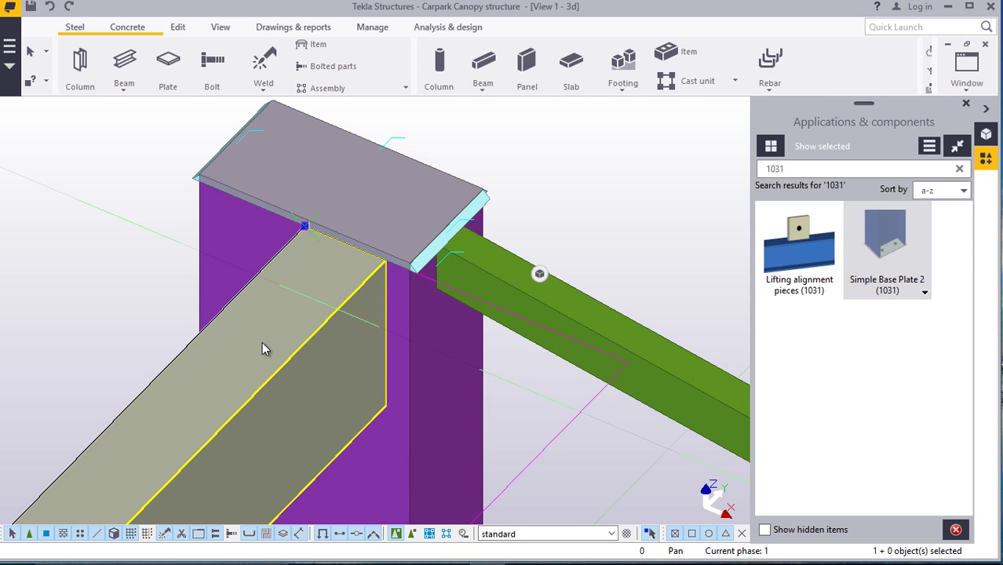
# Set the on-plane position of the RHS200*100*6.0 beam to Middle
pyautogui.doubleClick(293, 374)
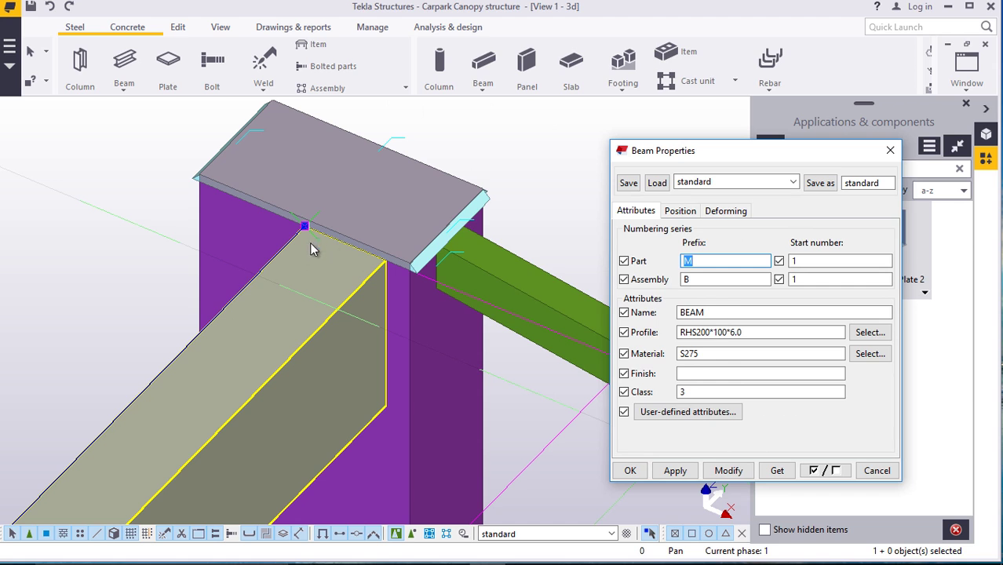
pyautogui.click(680, 212)
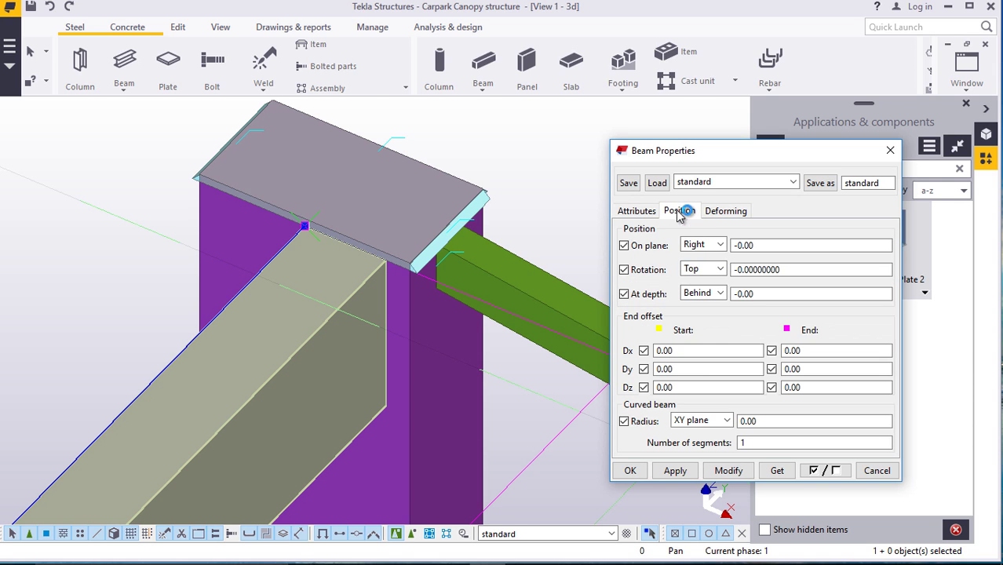
pyautogui.click(703, 245)
pyautogui.click(697, 259)
pyautogui.click(729, 470)
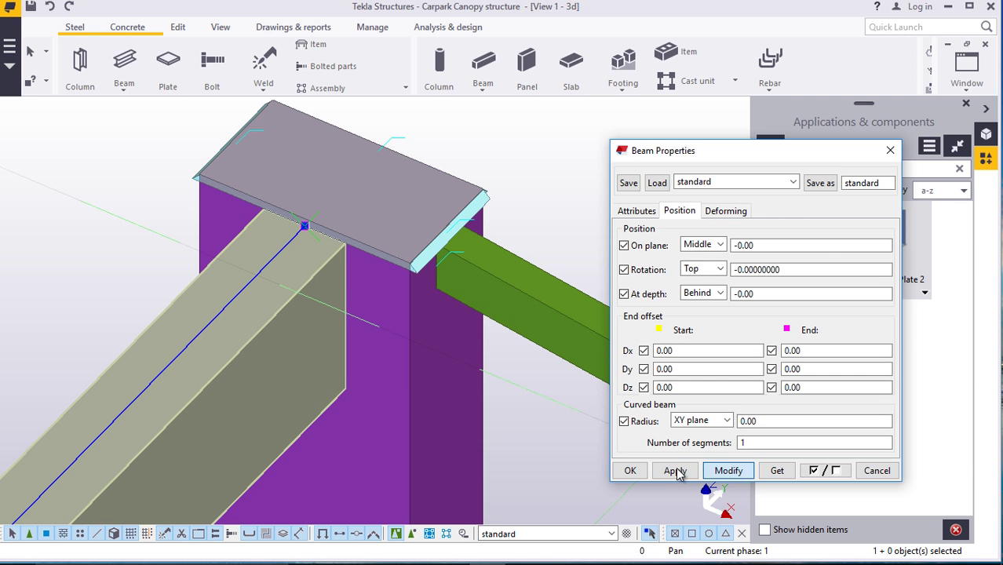
pyautogui.click(630, 471)
# Move the RHS200*100*6.0 beam 1100 mm down the columns from its upper end corner
pyautogui.scroll(-2, 130, 192)
pyautogui.click(199, 304)
pyautogui.rightClick(509, 167)
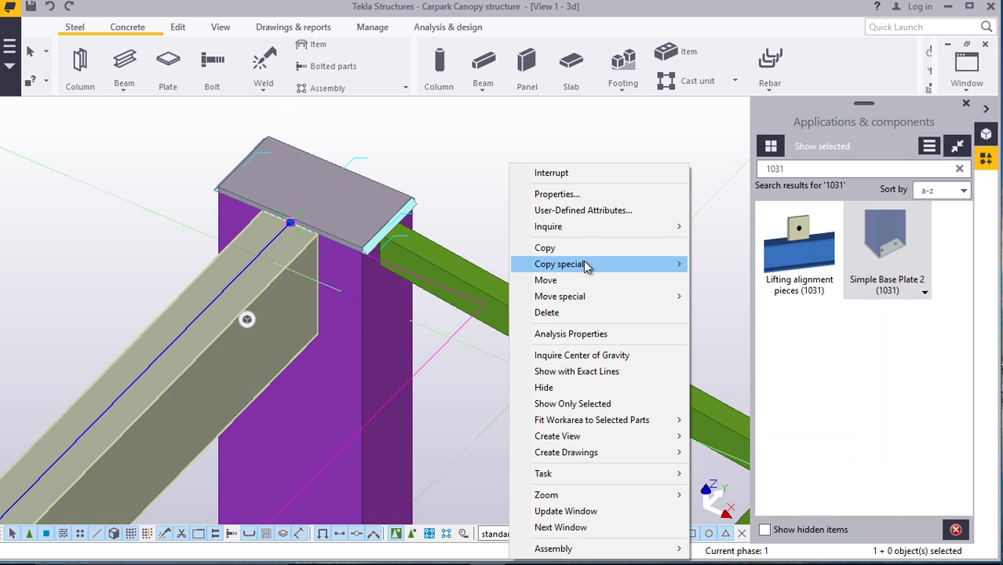
pyautogui.click(550, 280)
pyautogui.scroll(2, 313, 267)
pyautogui.scroll(2, 313, 267)
pyautogui.click(322, 204)
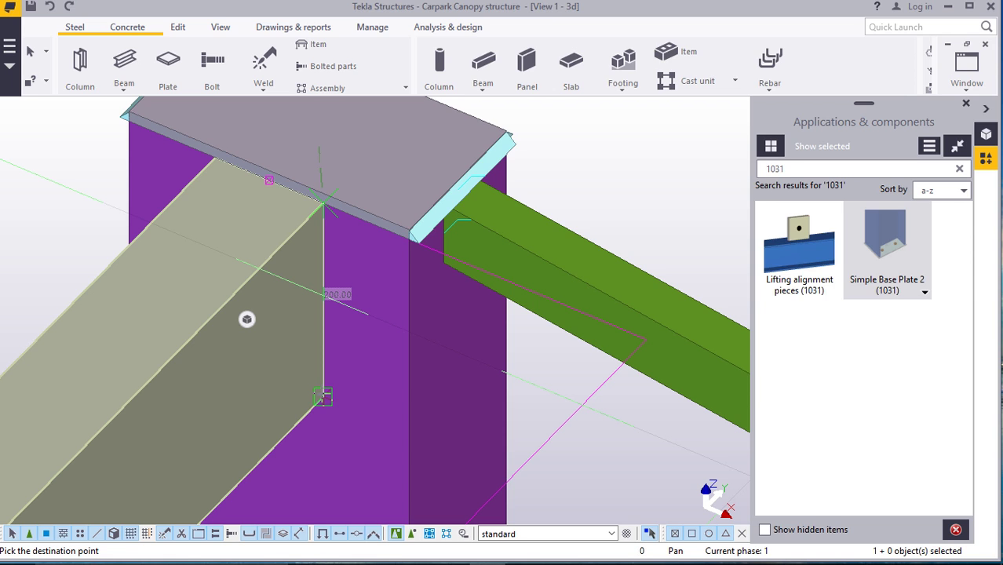
pyautogui.write('1100')
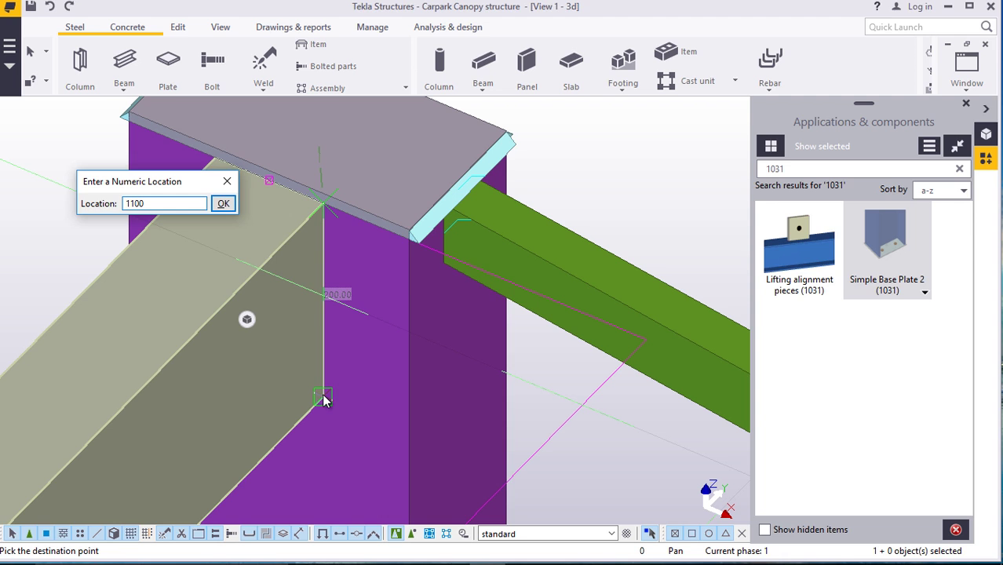
pyautogui.press('Return')
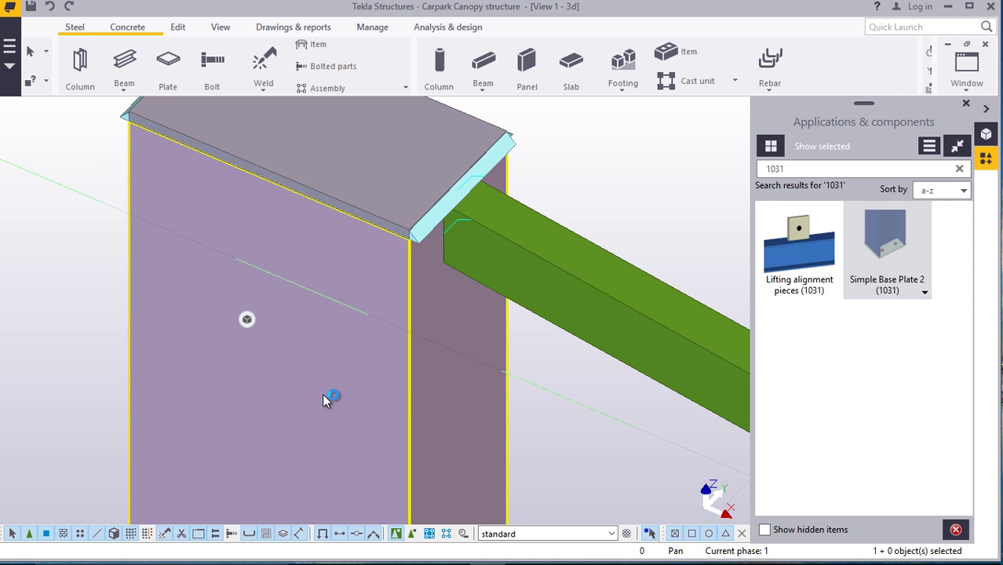
pyautogui.scroll(-5, 337, 186)
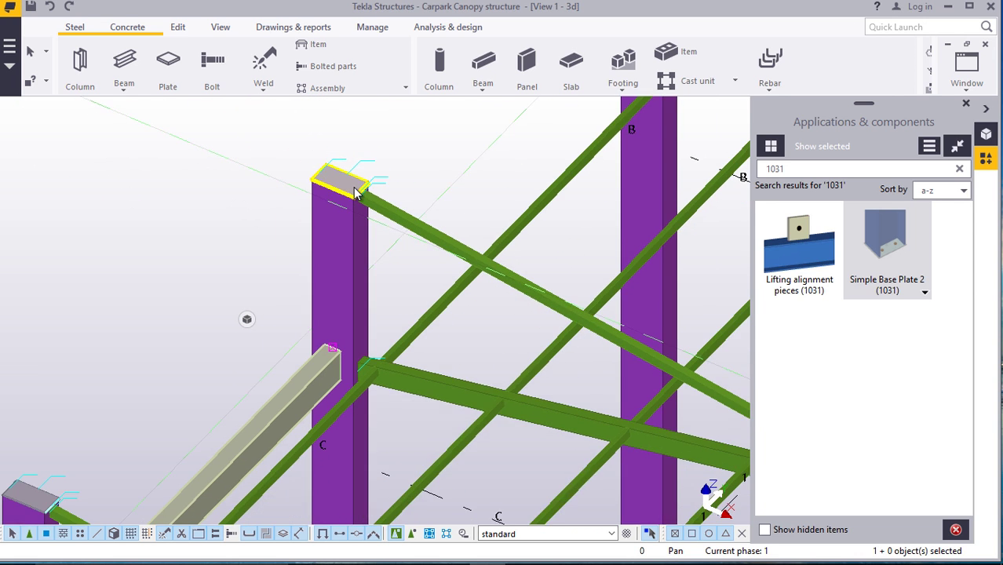
pyautogui.scroll(-3, 200, 227)
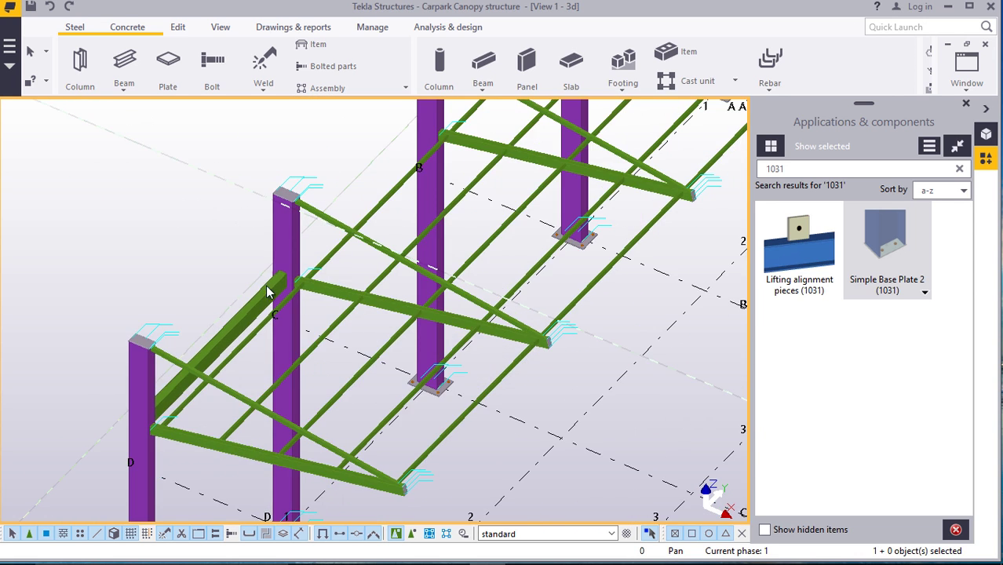
# Copy the lowered beam from Grid E to Grids D, C and B to link the remaining columns, ending the command
pyautogui.click(245, 322)
pyautogui.rightClick(203, 227)
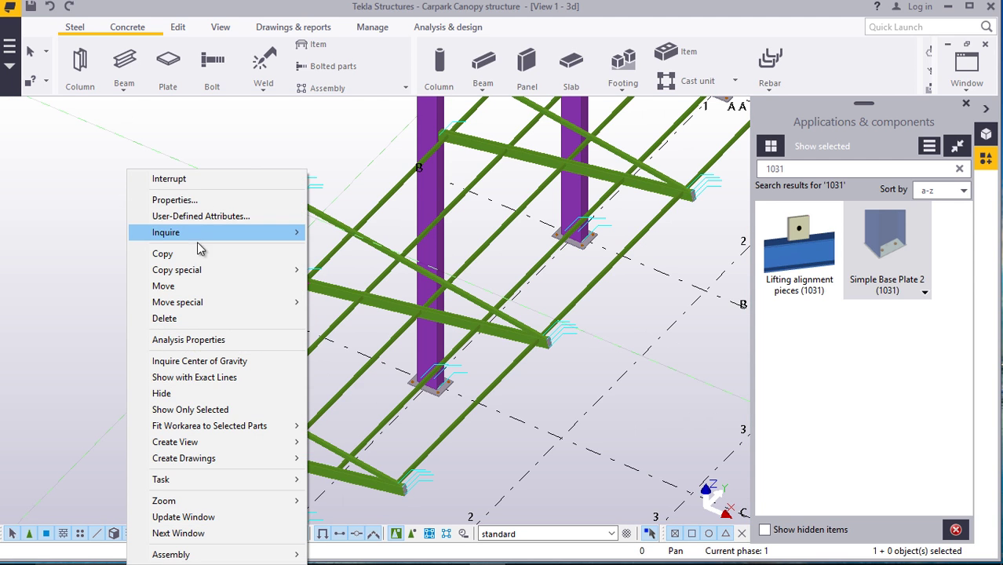
pyautogui.click(216, 251)
pyautogui.scroll(-4, 175, 216)
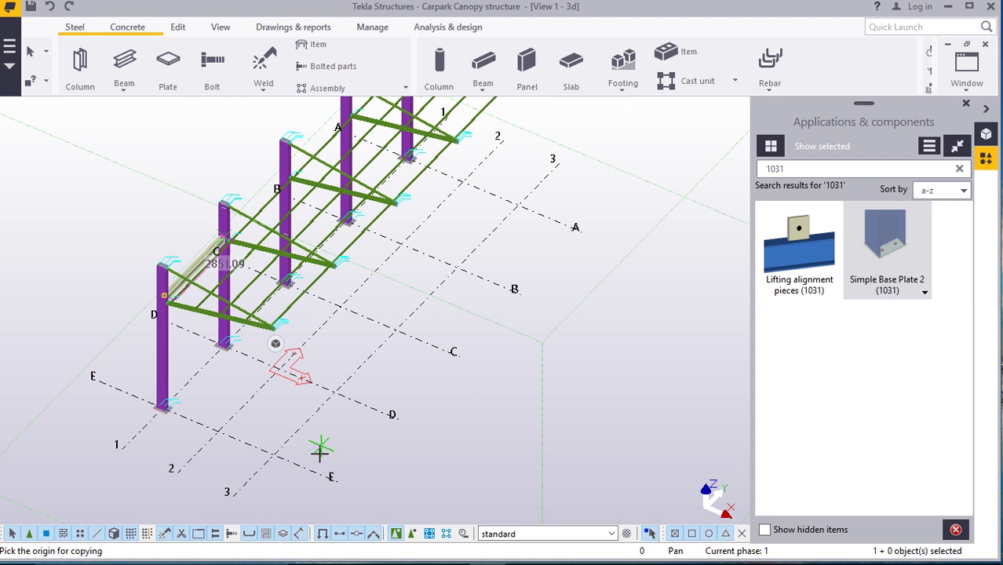
pyautogui.click(338, 481)
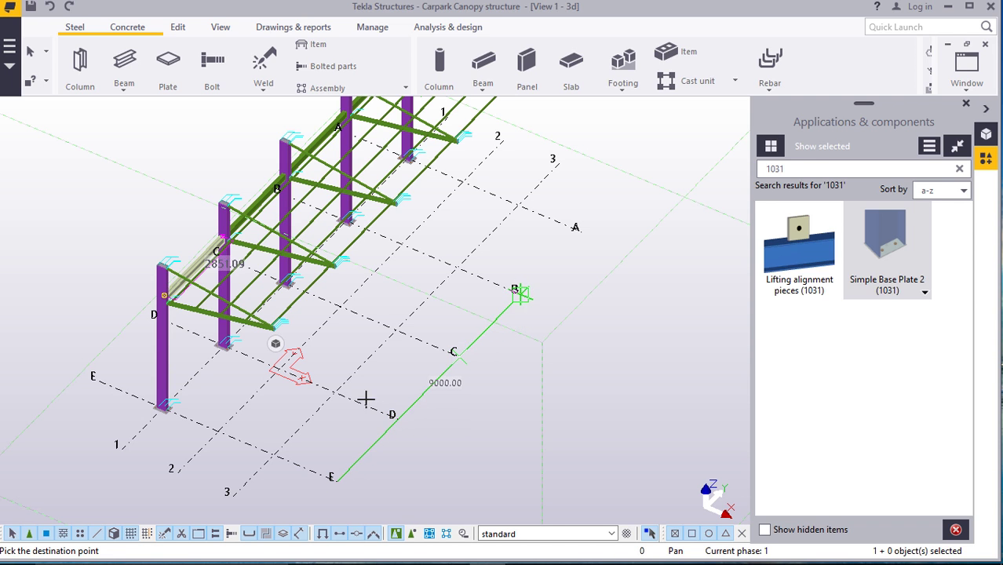
pyautogui.scroll(-2, 373, 397)
pyautogui.rightClick(544, 202)
pyautogui.click(582, 211)
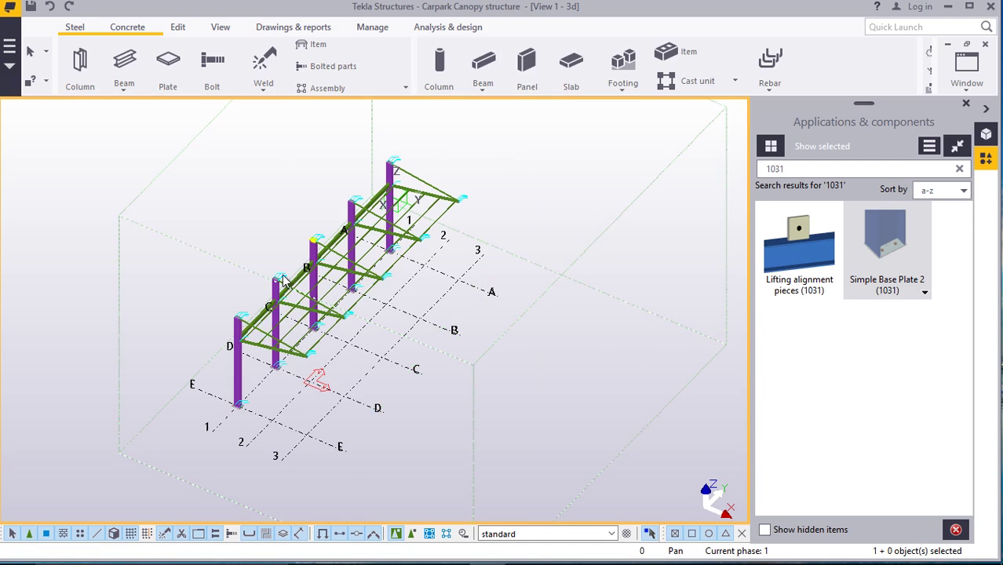
# Place a concrete pad footing under the column at grid intersection E-1, expanding the view depth to include it
pyautogui.scroll(5, 255, 319)
pyautogui.scroll(-4, 255, 320)
pyautogui.scroll(4, 235, 475)
pyautogui.scroll(1, 242, 481)
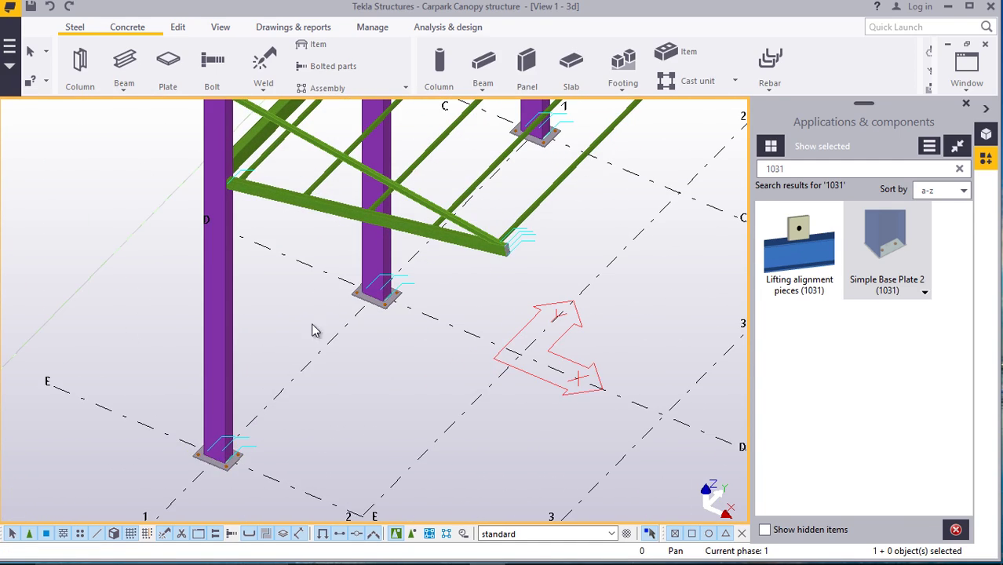
pyautogui.click(133, 28)
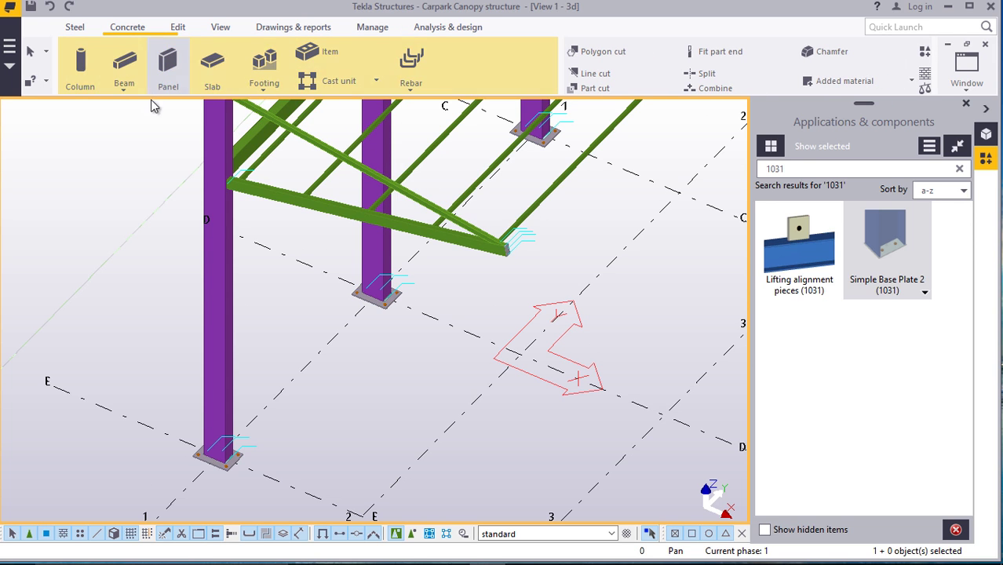
pyautogui.click(259, 84)
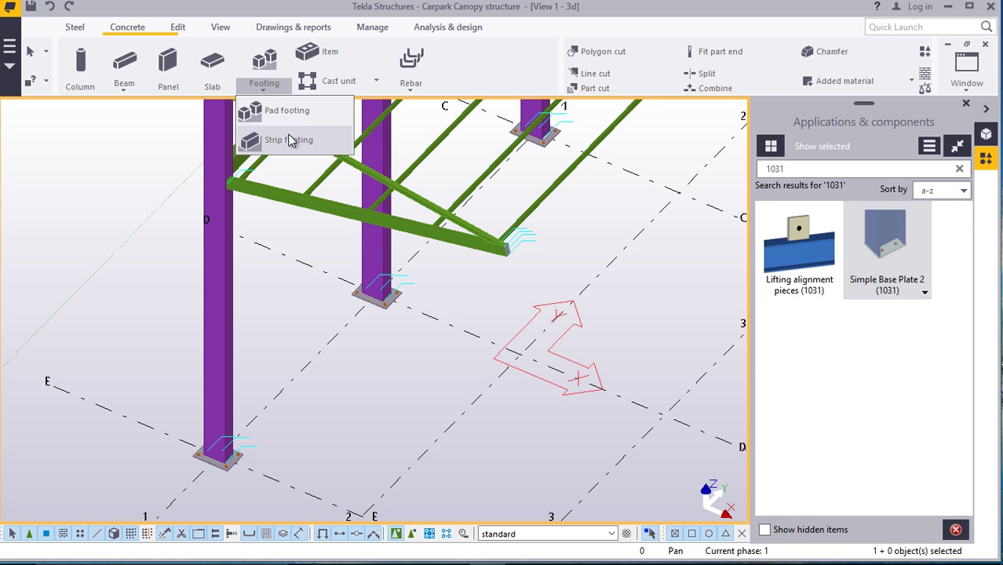
pyautogui.click(290, 113)
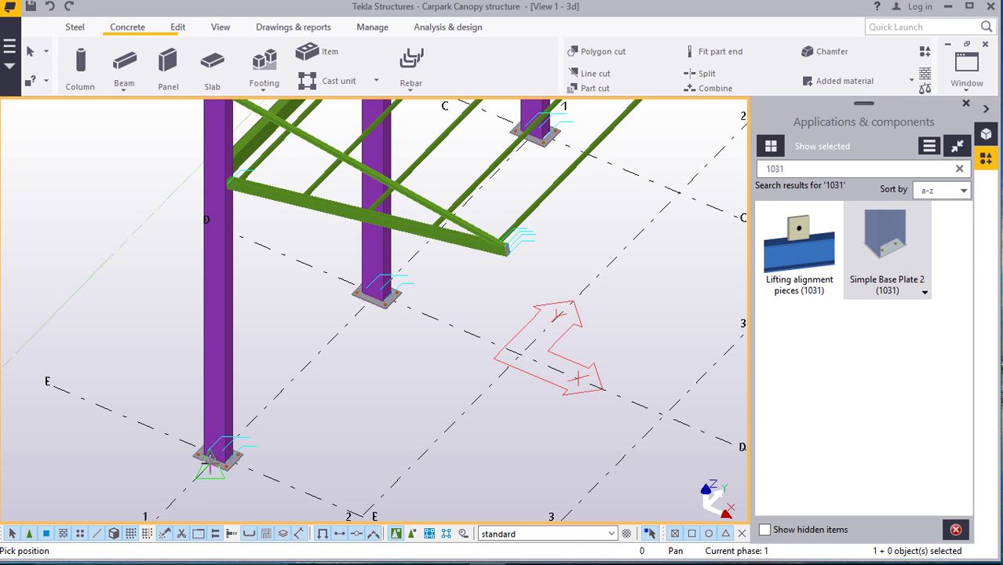
pyautogui.click(217, 463)
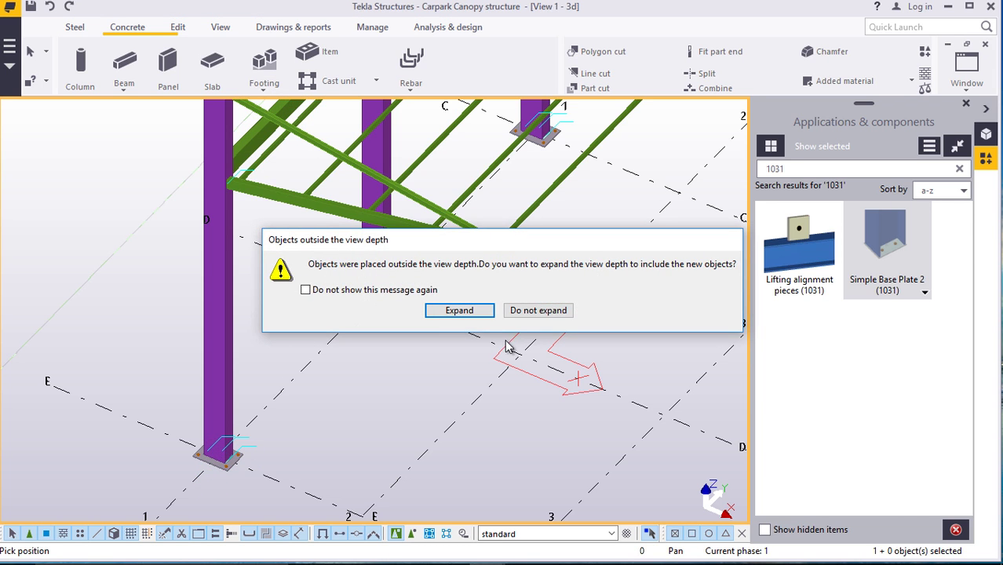
pyautogui.click(458, 311)
pyautogui.scroll(5, 267, 402)
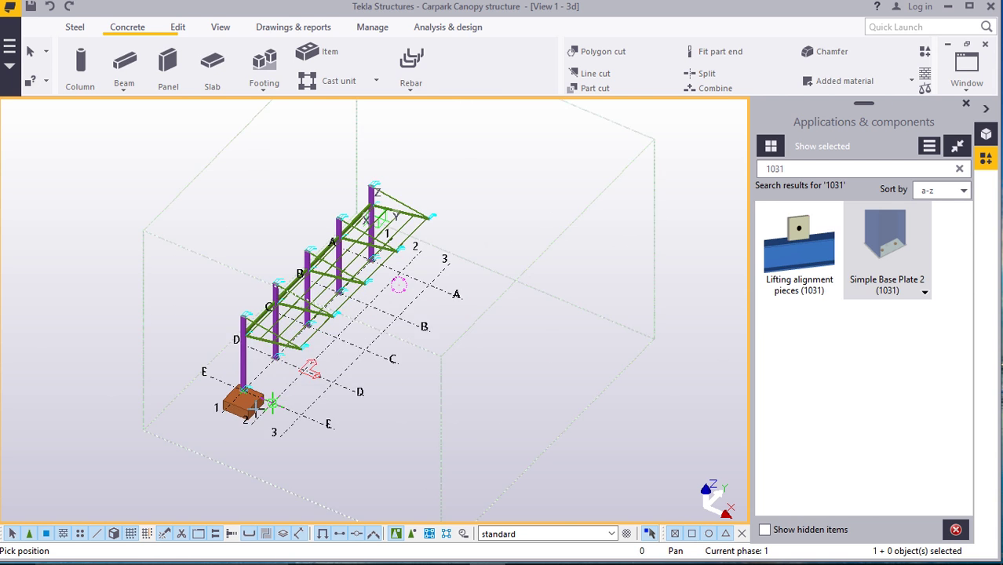
pyautogui.rightClick(303, 339)
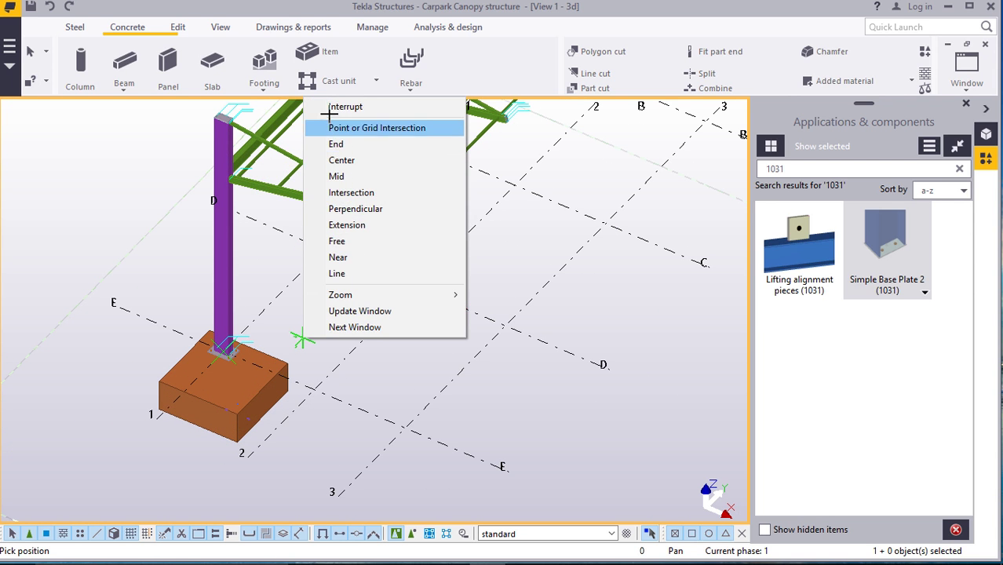
pyautogui.click(326, 105)
# Set the pad footing's profile to 800*800
pyautogui.doubleClick(263, 362)
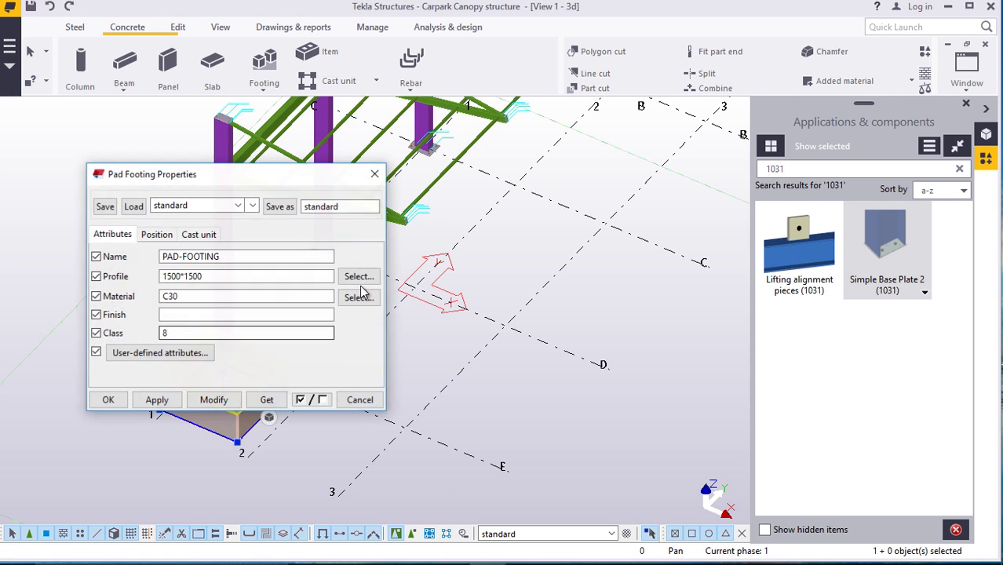
pyautogui.click(201, 280)
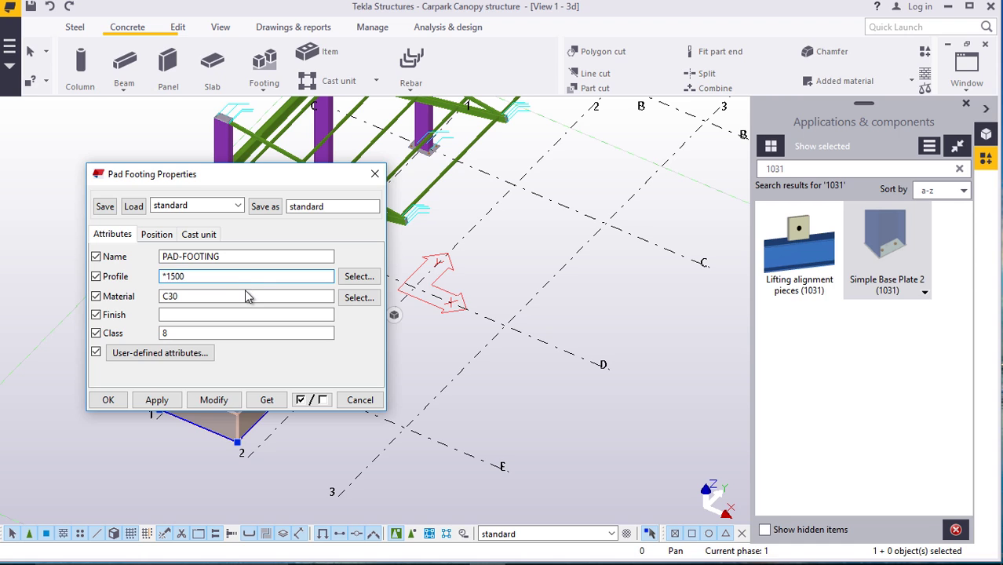
pyautogui.write('8000')
pyautogui.click(214, 399)
pyautogui.click(108, 401)
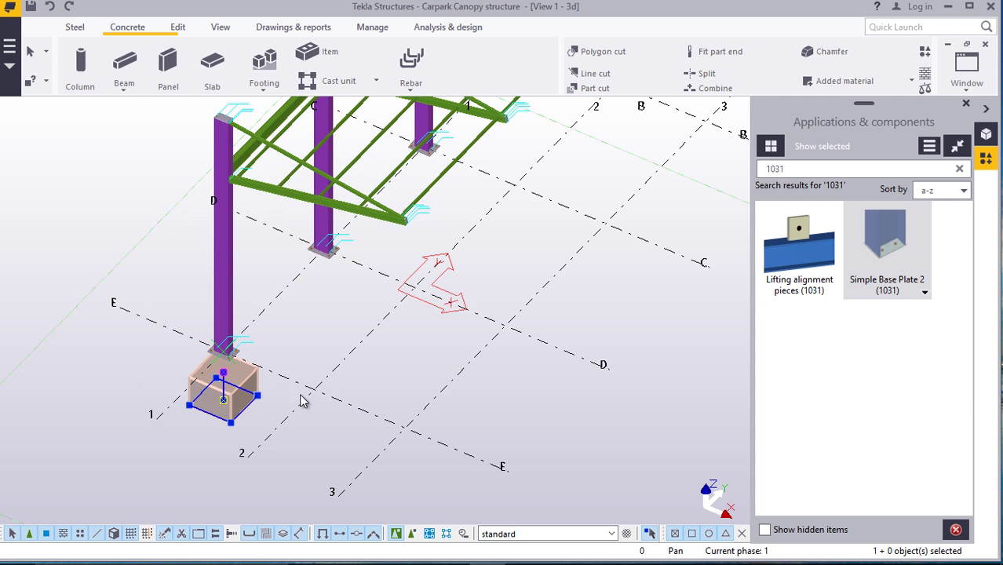
# Set the pad footing's bottom level to -800 mm
pyautogui.scroll(6, 228, 369)
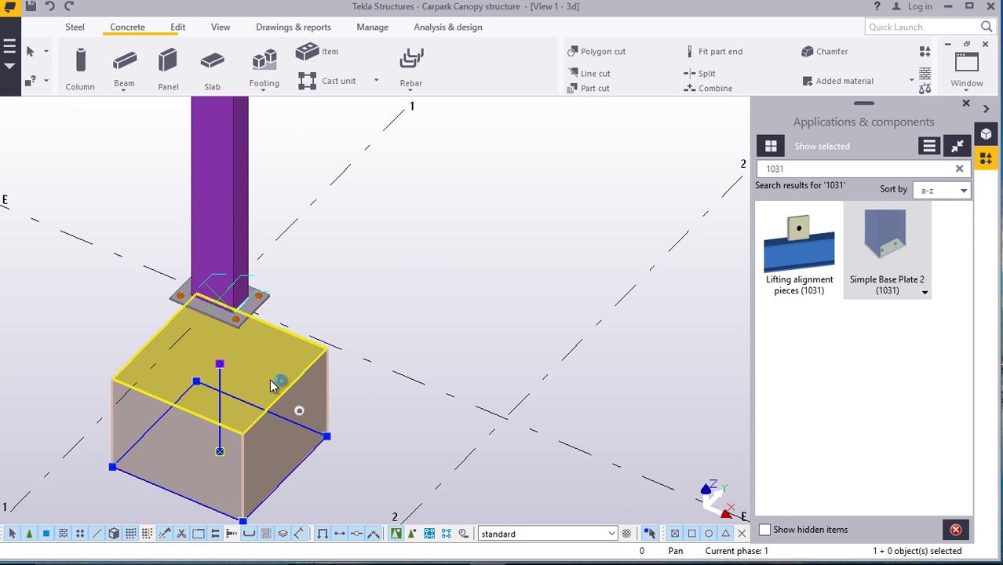
pyautogui.doubleClick(270, 385)
pyautogui.click(153, 235)
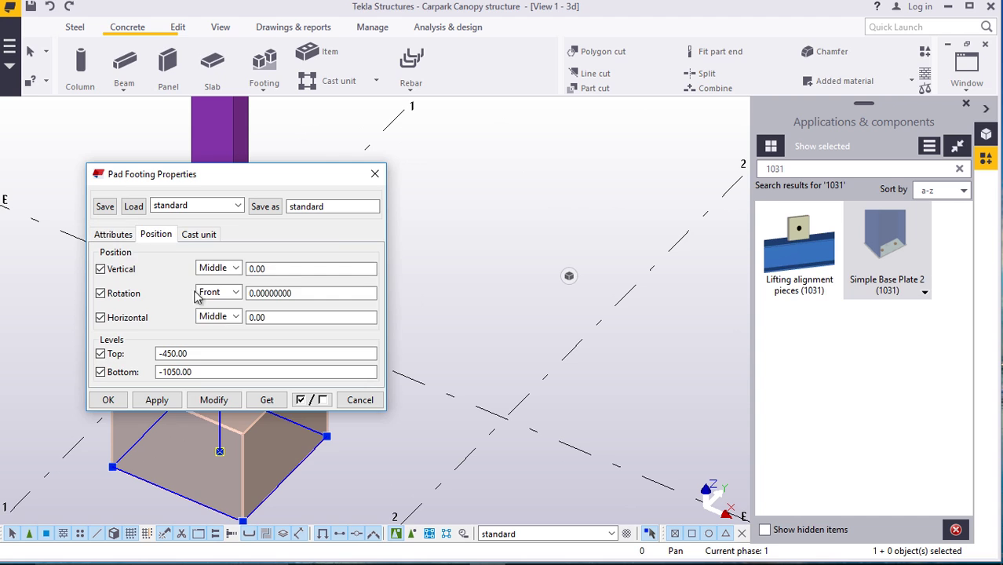
pyautogui.moveTo(196, 372); pyautogui.dragTo(164, 374)
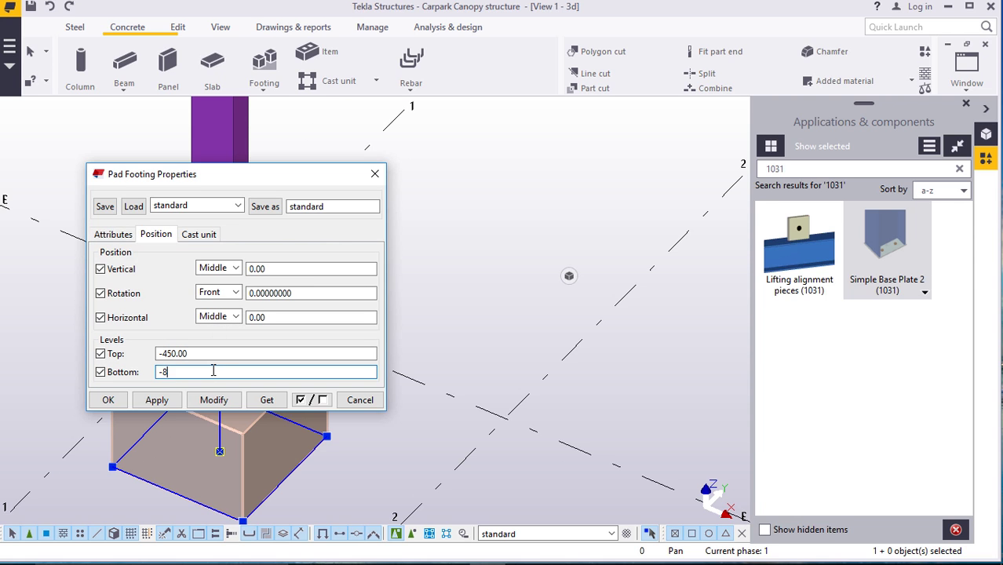
pyautogui.click(223, 403)
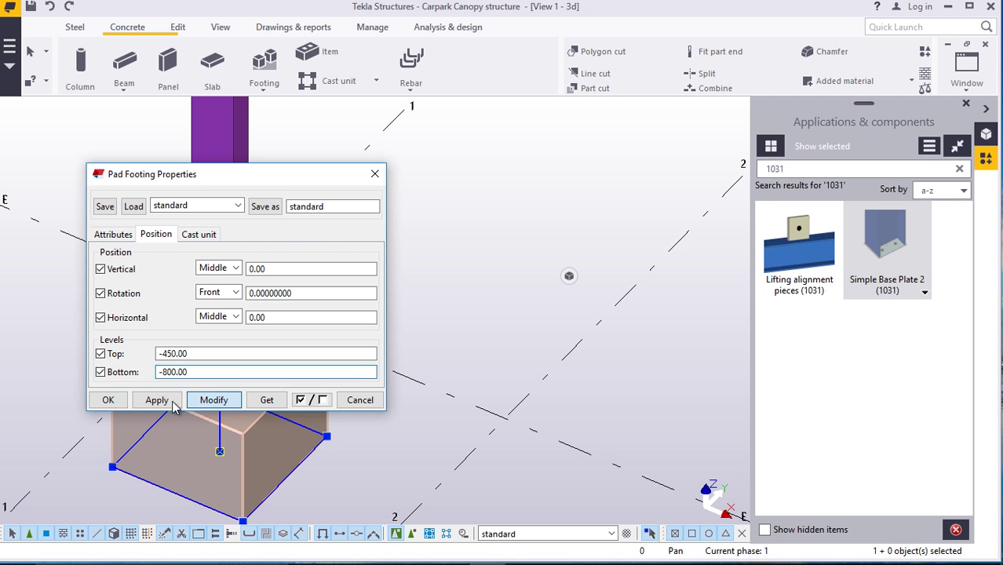
pyautogui.click(108, 400)
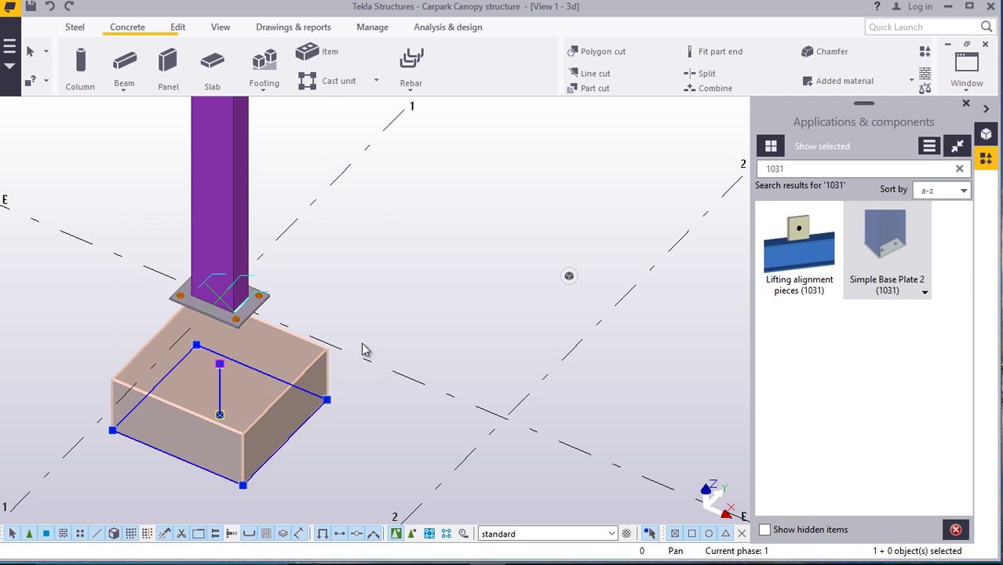
# Place a concrete column on the centre of the pad footing at Grid E, ending the command
pyautogui.scroll(-5, 213, 369)
pyautogui.scroll(3, 110, 228)
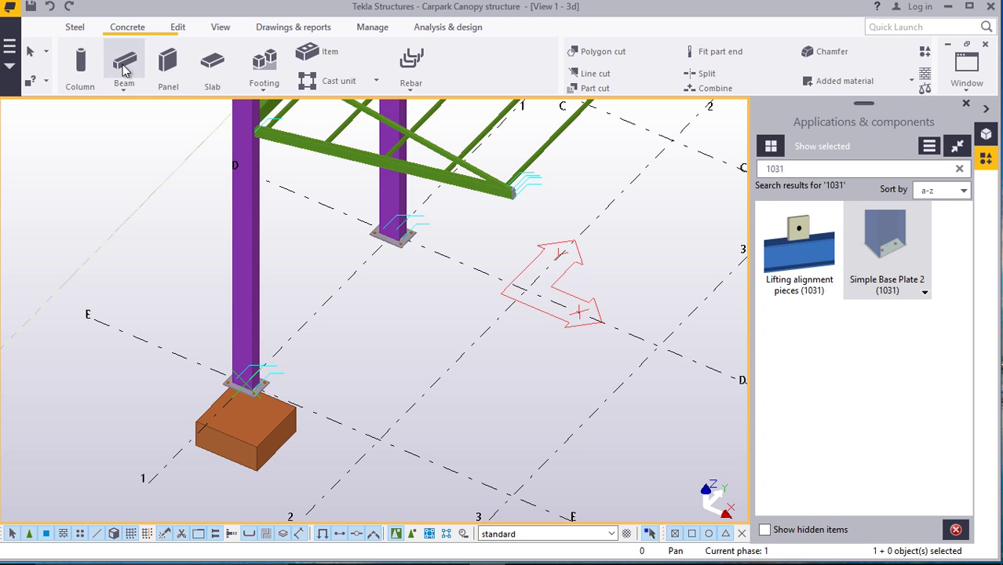
pyautogui.click(81, 90)
pyautogui.scroll(3, 245, 424)
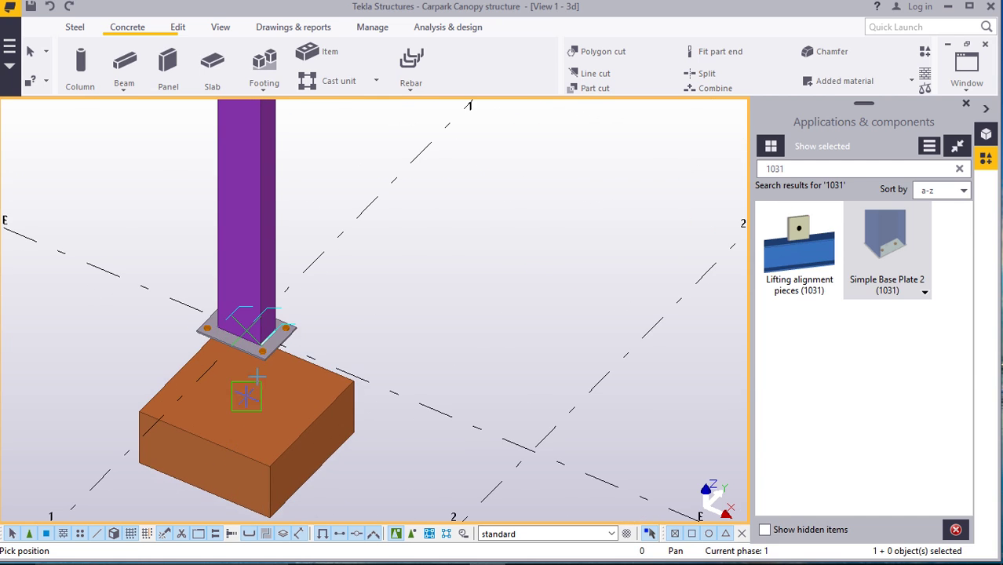
pyautogui.click(244, 336)
pyautogui.rightClick(39, 159)
pyautogui.click(86, 165)
# Set the concrete column's top level to 0 so it stops beneath the steel base plate
pyautogui.doubleClick(283, 154)
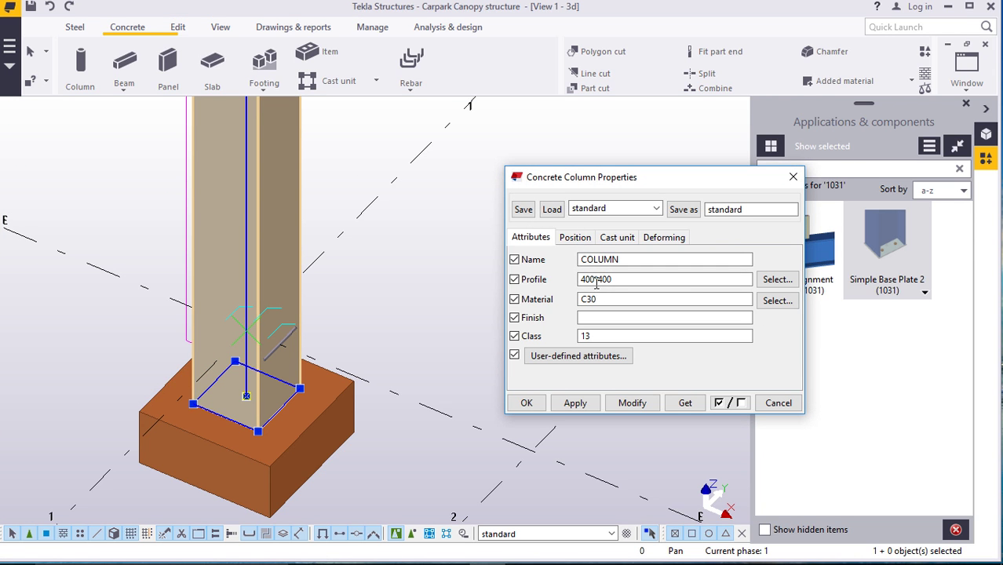
pyautogui.click(577, 238)
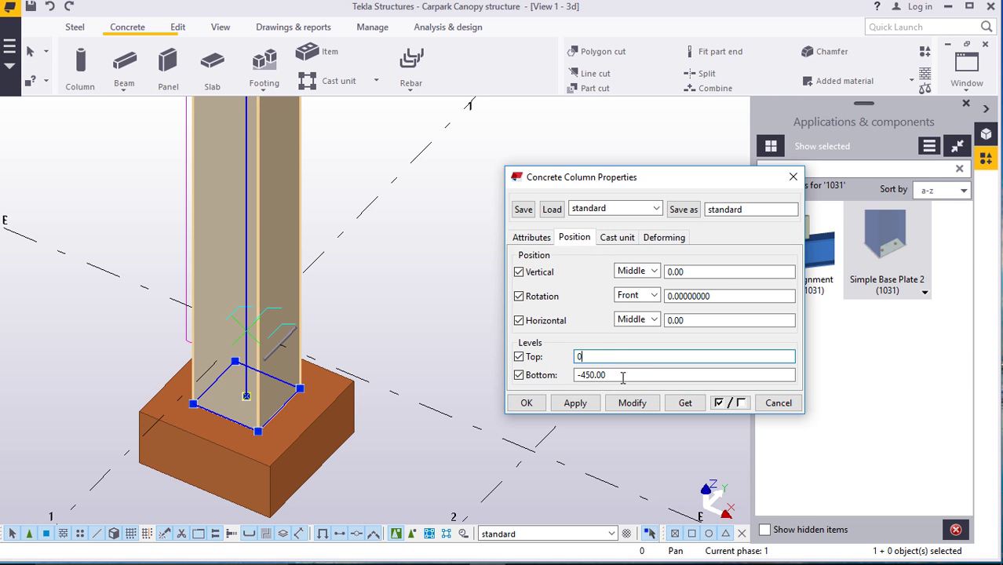
pyautogui.click(633, 403)
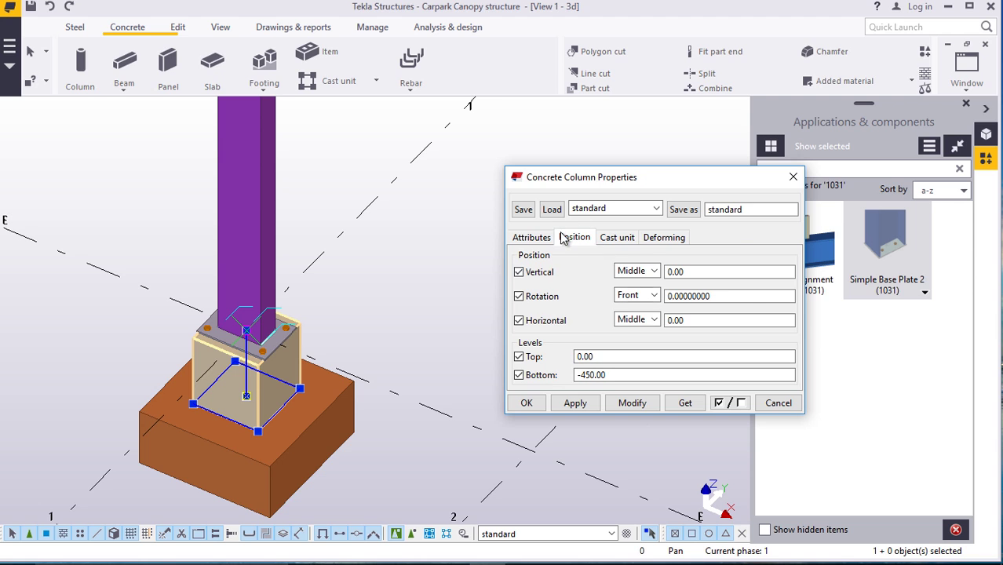
# Change the concrete column's profile to 400*500 with the longer side matching the base plate
pyautogui.click(530, 238)
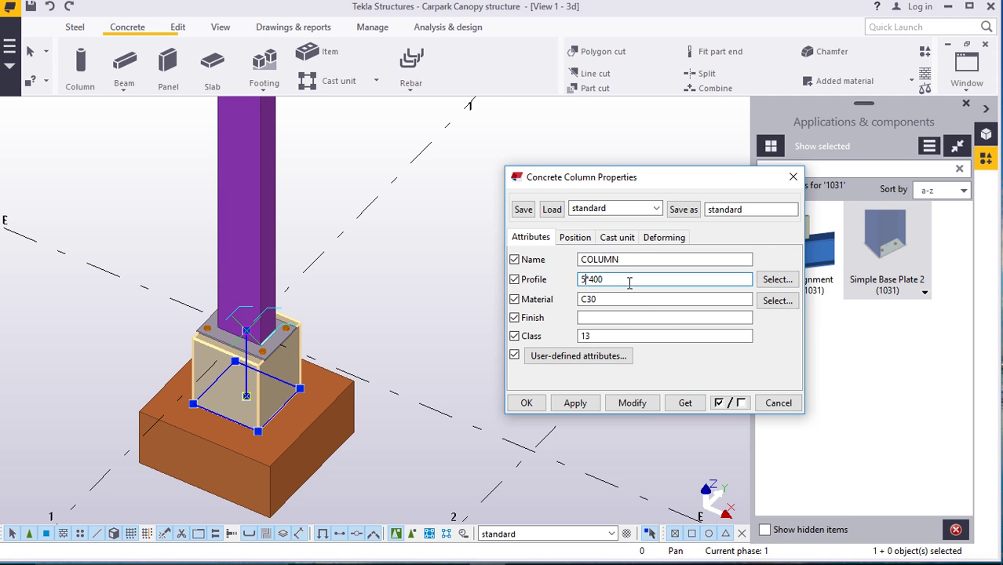
pyautogui.click(633, 402)
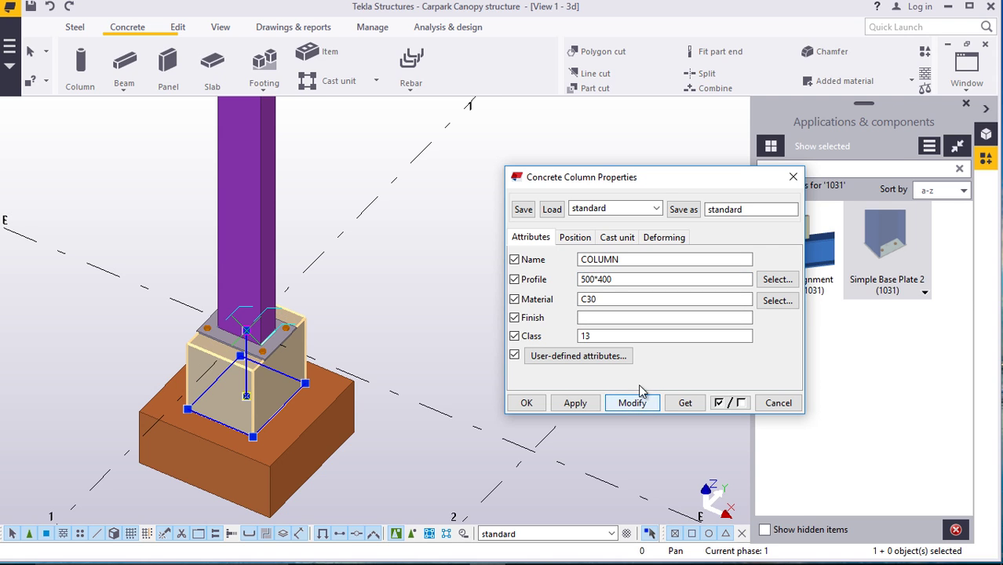
pyautogui.click(613, 281)
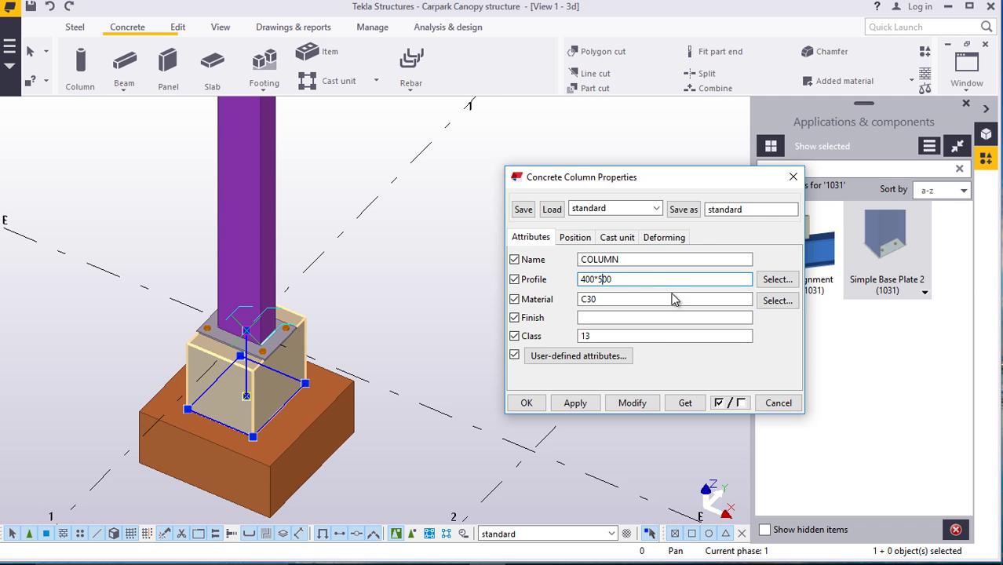
pyautogui.click(636, 406)
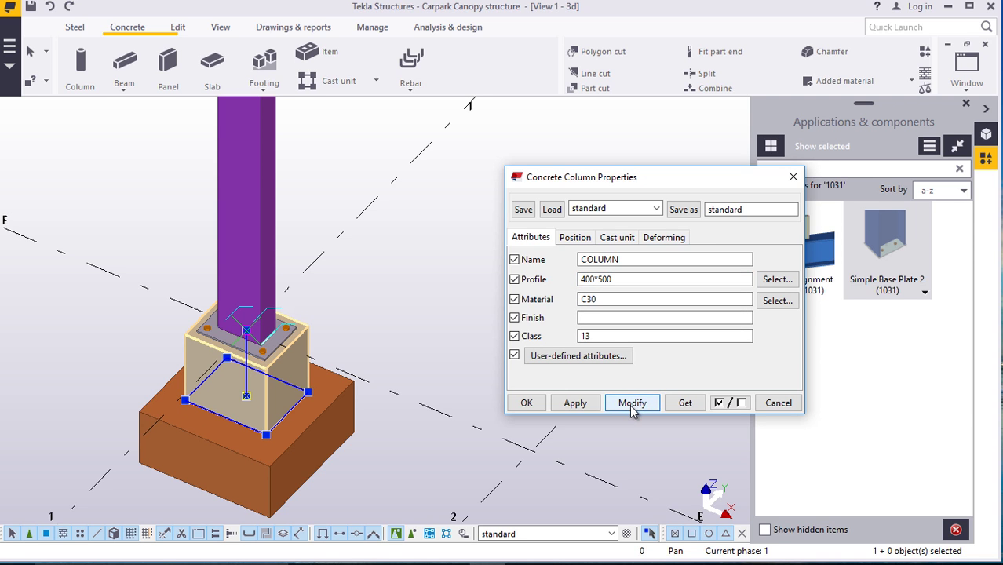
pyautogui.click(527, 402)
# Copy the pad footing together with its concrete column from Grid E to Grids D and C
pyautogui.scroll(-4, 235, 264)
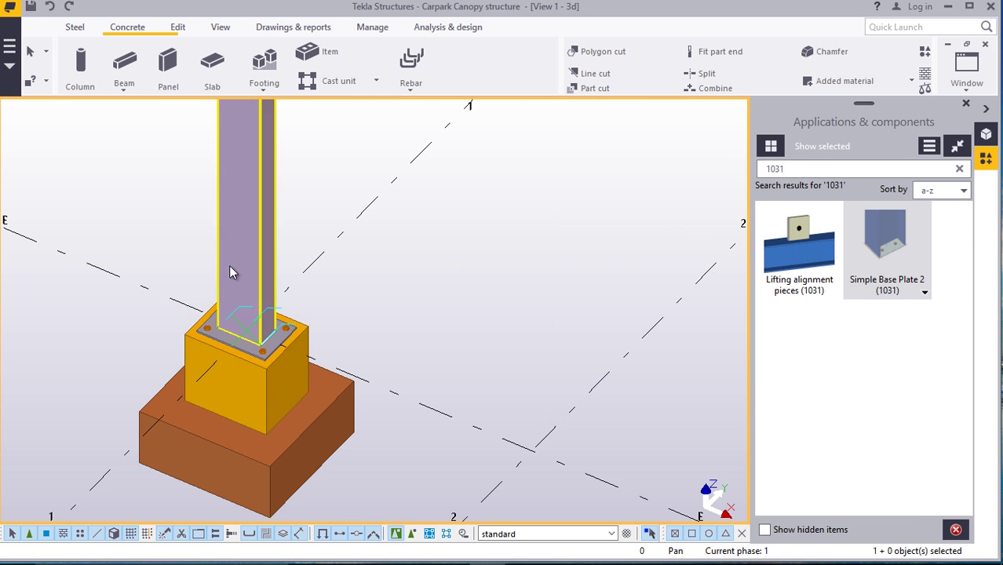
pyautogui.scroll(2, 225, 238)
pyautogui.scroll(1, 262, 362)
pyautogui.scroll(-1, 279, 373)
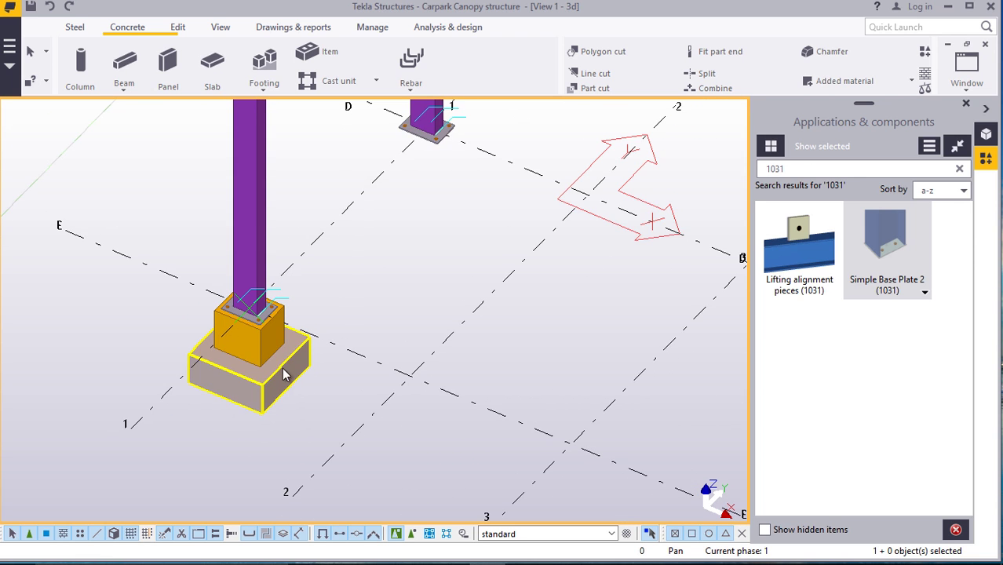
pyautogui.scroll(-1, 279, 453)
pyautogui.moveTo(305, 408); pyautogui.dragTo(235, 339)
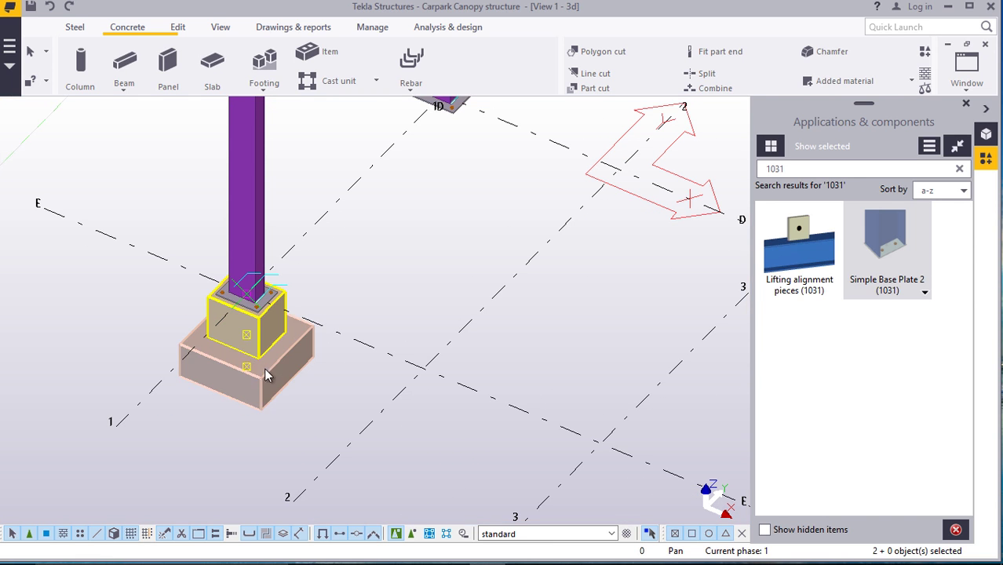
pyautogui.scroll(-2, 196, 252)
pyautogui.rightClick(149, 180)
pyautogui.click(252, 210)
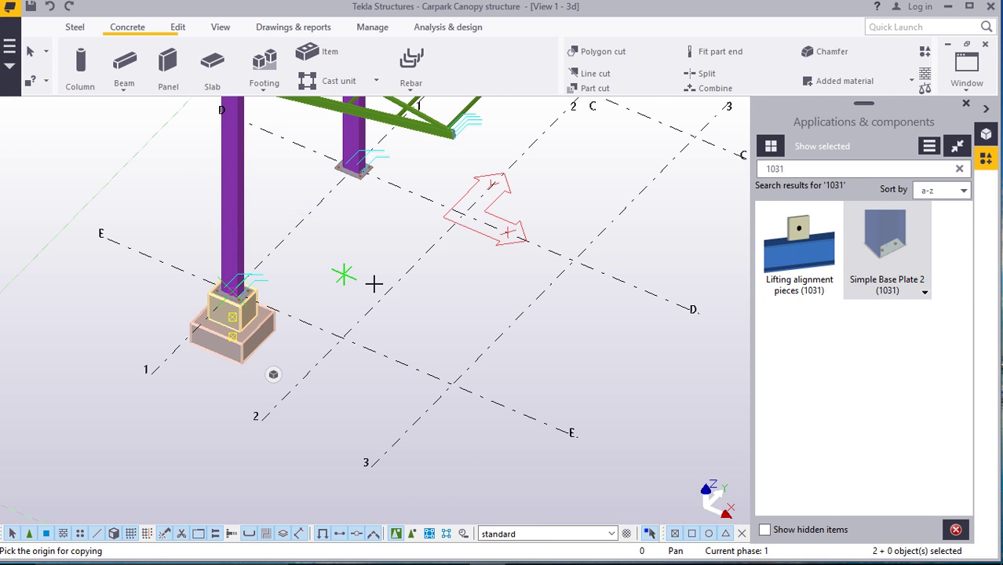
pyautogui.scroll(-1, 372, 280)
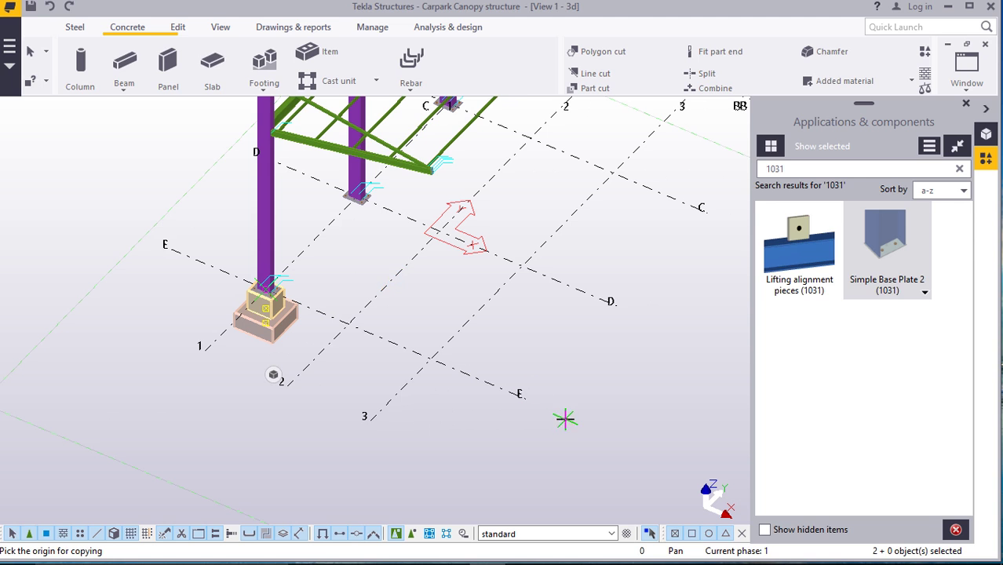
pyautogui.click(616, 303)
pyautogui.click(700, 212)
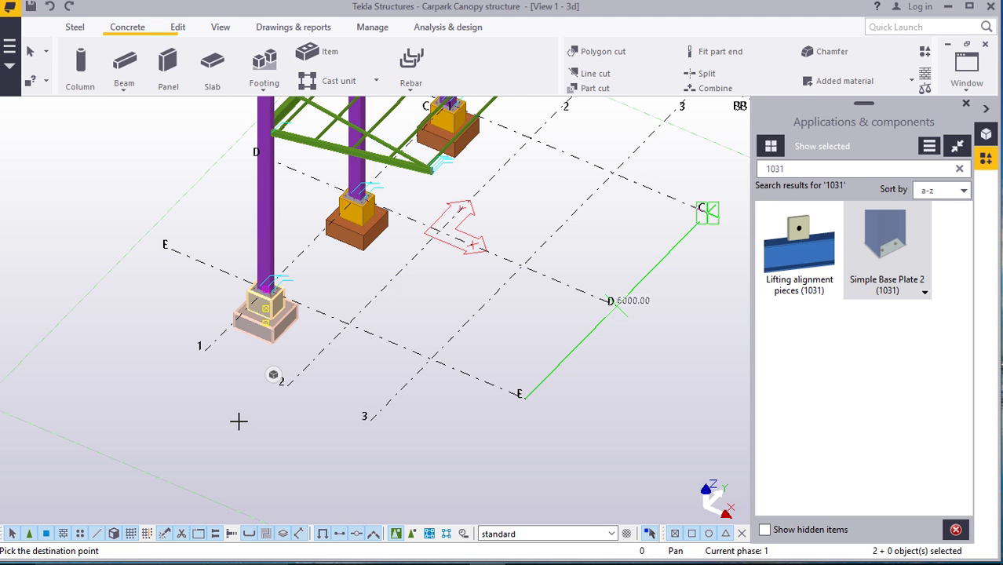
# Continue copying the footing and concrete column to Grids B and A, and end the Copy command
pyautogui.scroll(-2, 240, 422)
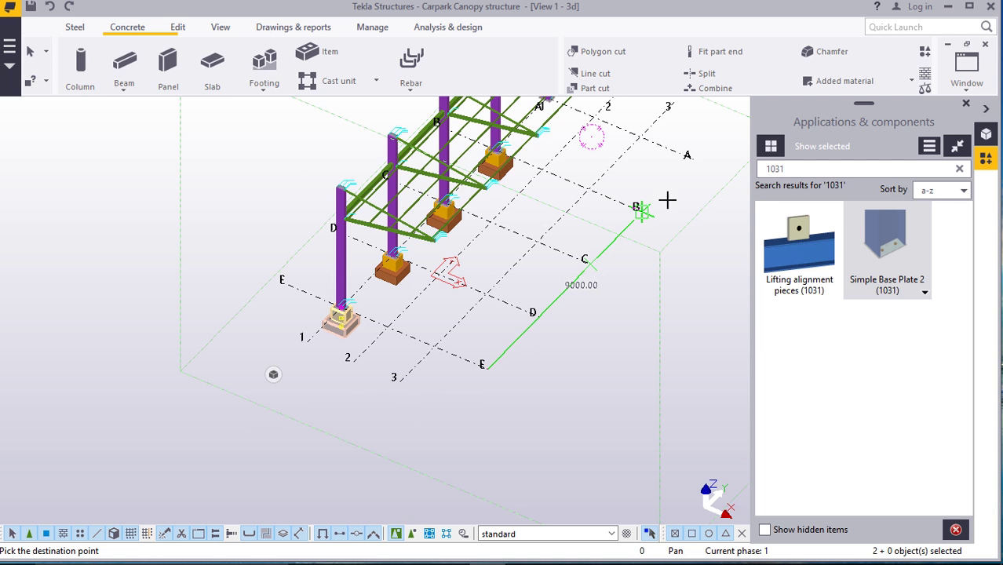
pyautogui.scroll(-2, 306, 373)
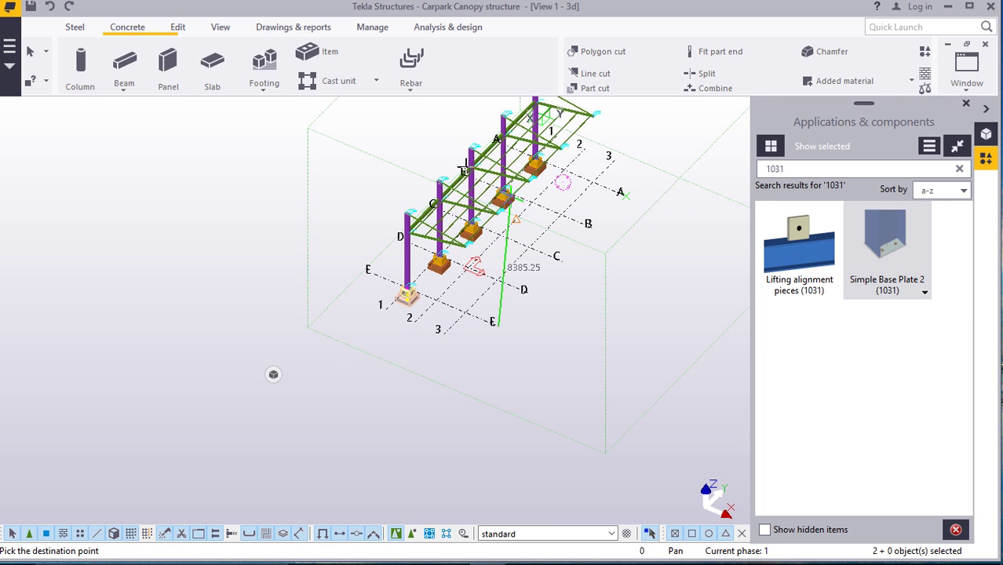
pyautogui.keyDown('ctrl'); pyautogui.moveTo(306, 374); pyautogui.dragTo(336, 358, button='middle'); pyautogui.keyUp('ctrl')
pyautogui.rightClick(363, 127)
pyautogui.keyDown('ctrl'); pyautogui.moveTo(362, 127); pyautogui.dragTo(198, 329, button='middle'); pyautogui.keyUp('ctrl')
pyautogui.rightClick(328, 195)
# Redraw the 3D view and close the Applications & components catalog
pyautogui.keyDown('ctrl'); pyautogui.moveTo(573, 184); pyautogui.dragTo(576, 178, button='middle'); pyautogui.keyUp('ctrl')
pyautogui.rightClick(576, 178)
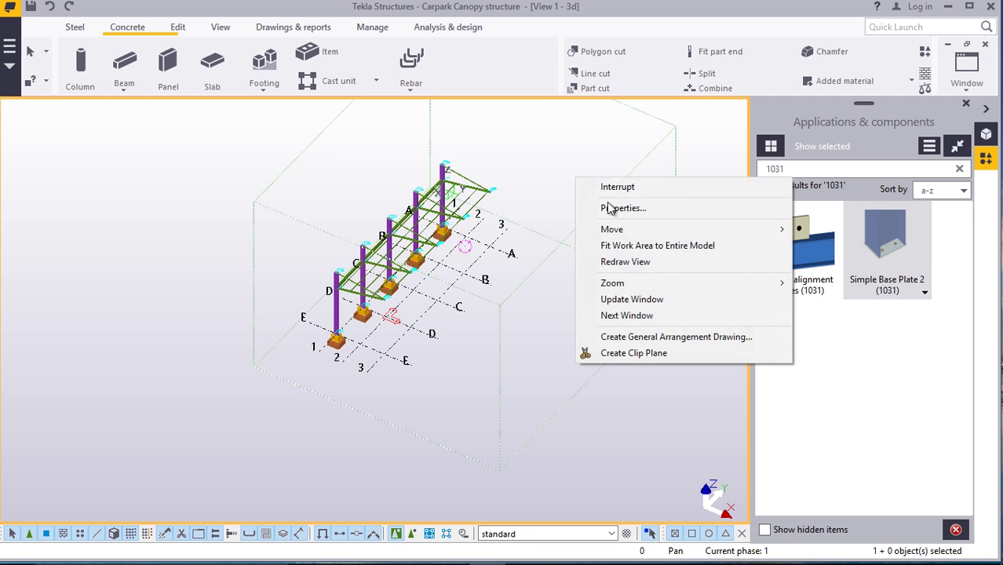
pyautogui.click(626, 261)
pyautogui.scroll(4, 484, 250)
pyautogui.scroll(1, 484, 249)
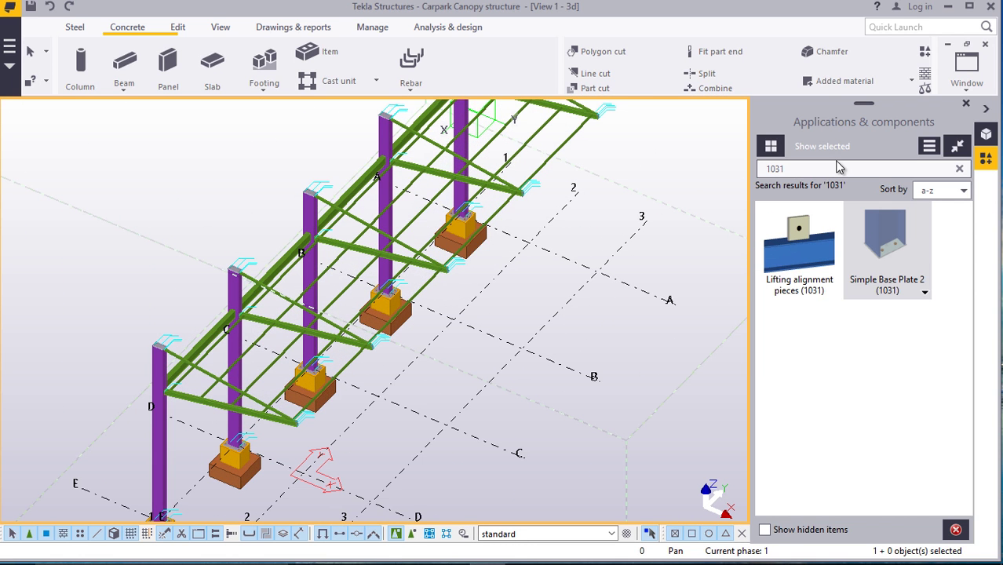
pyautogui.click(966, 103)
pyautogui.scroll(-2, 262, 285)
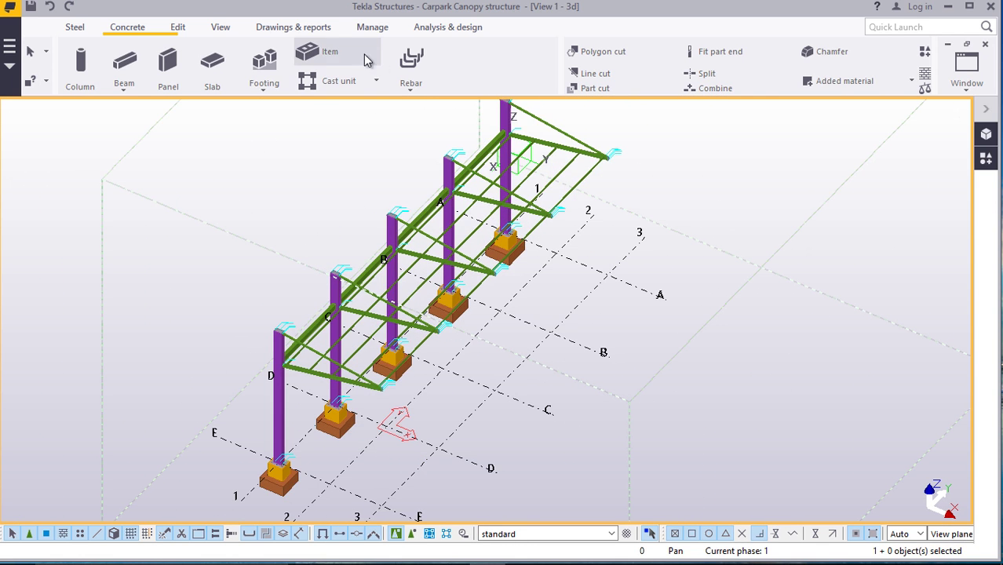
# Activate the Pan command and examine the canopy's roof beams, inclined members and column connections up close between the grids
pyautogui.click(221, 27)
pyautogui.click(526, 73)
pyautogui.click(556, 132)
pyautogui.moveTo(481, 348); pyautogui.dragTo(314, 271)
pyautogui.scroll(5, 249, 233)
pyautogui.moveTo(482, 222); pyautogui.dragTo(189, 294)
pyautogui.scroll(-3, 578, 359)
pyautogui.scroll(4, 559, 381)
pyautogui.scroll(-3, 352, 330)
pyautogui.scroll(4, 388, 376)
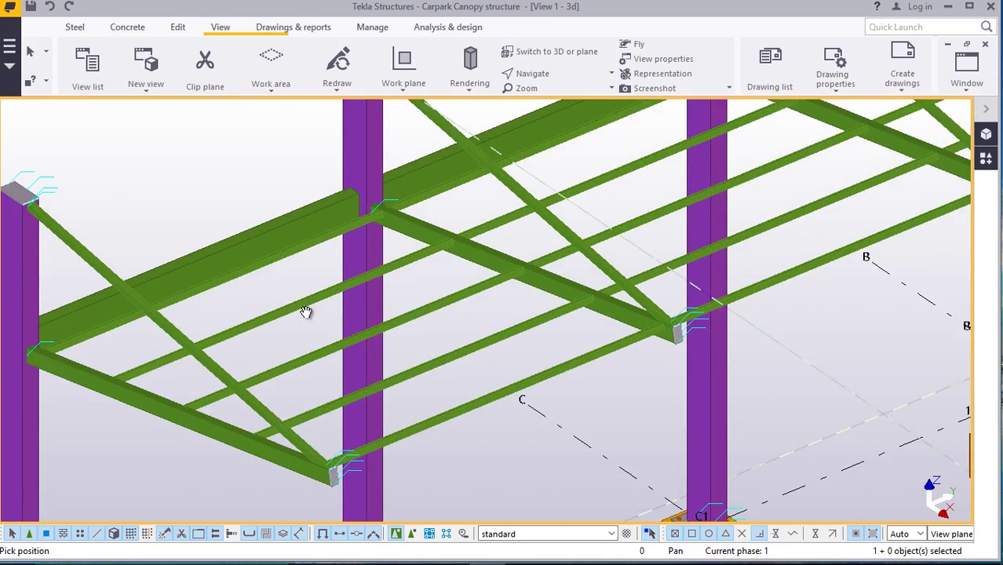
pyautogui.scroll(-3, 306, 312)
pyautogui.scroll(2, 351, 314)
pyautogui.scroll(-5, 397, 323)
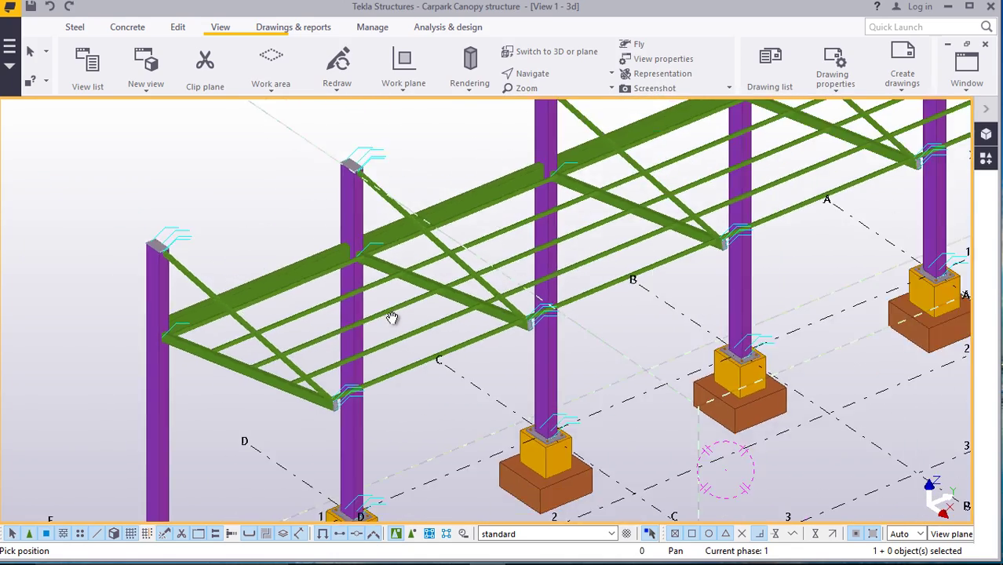
pyautogui.scroll(-2, 405, 325)
# Orbit the 3D model to inspect the complete canopy frame, footings and concrete columns on Grids E to A from several angles
pyautogui.keyDown('ctrl'); pyautogui.moveTo(510, 327); pyautogui.dragTo(346, 213, button='middle'); pyautogui.keyUp('ctrl')
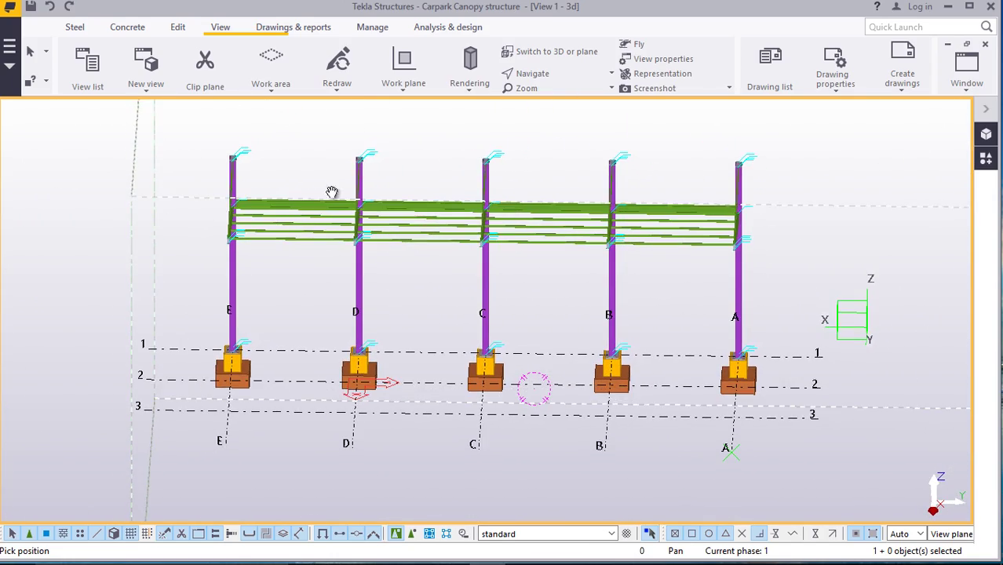
pyautogui.keyDown('ctrl'); pyautogui.moveTo(734, 320); pyautogui.dragTo(492, 324, button='middle'); pyautogui.keyUp('ctrl')
pyautogui.scroll(8, 545, 331)
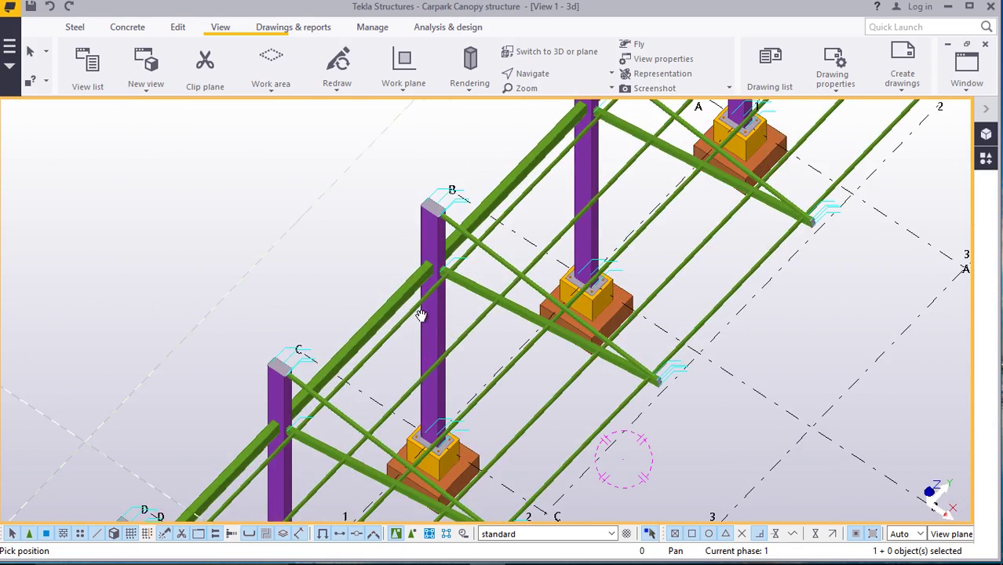
pyautogui.scroll(-4, 394, 229)
pyautogui.keyDown('ctrl'); pyautogui.moveTo(492, 281); pyautogui.dragTo(448, 299, button='middle'); pyautogui.keyUp('ctrl')
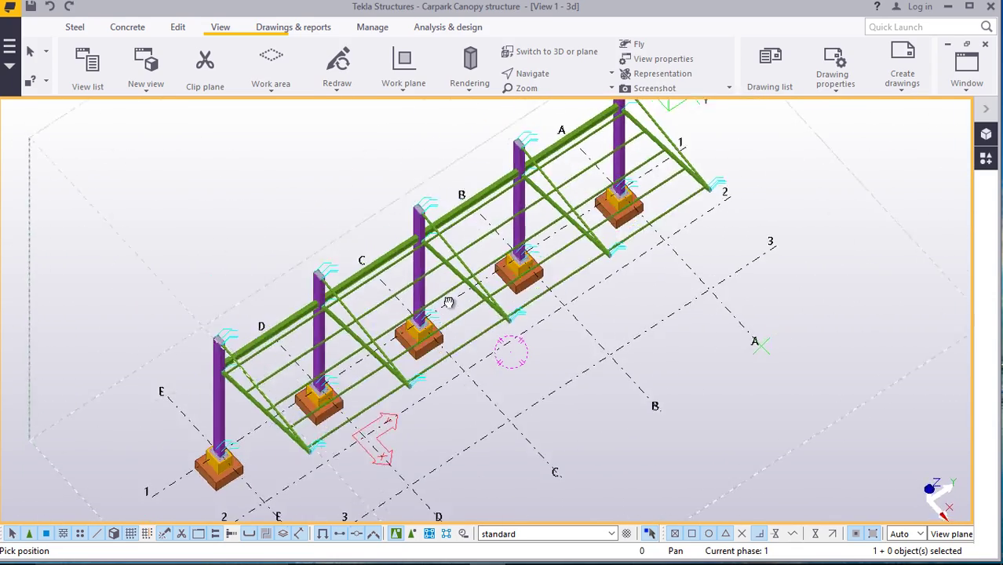
pyautogui.keyDown('ctrl'); pyautogui.moveTo(458, 236); pyautogui.dragTo(380, 305, button='middle'); pyautogui.keyUp('ctrl')
pyautogui.scroll(5, 451, 250)
pyautogui.scroll(-3, 445, 259)
pyautogui.scroll(2, 423, 271)
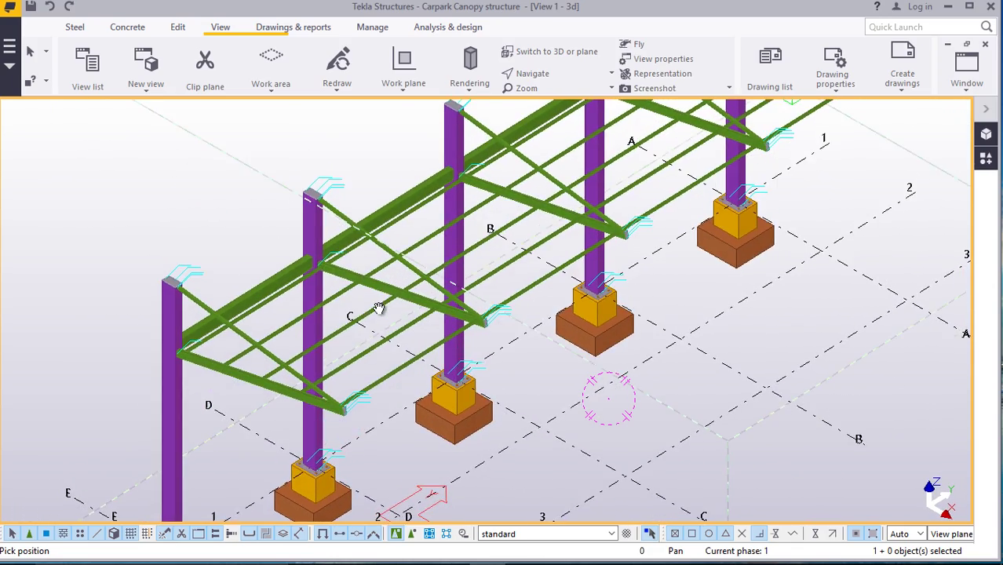
pyautogui.scroll(-3, 357, 338)
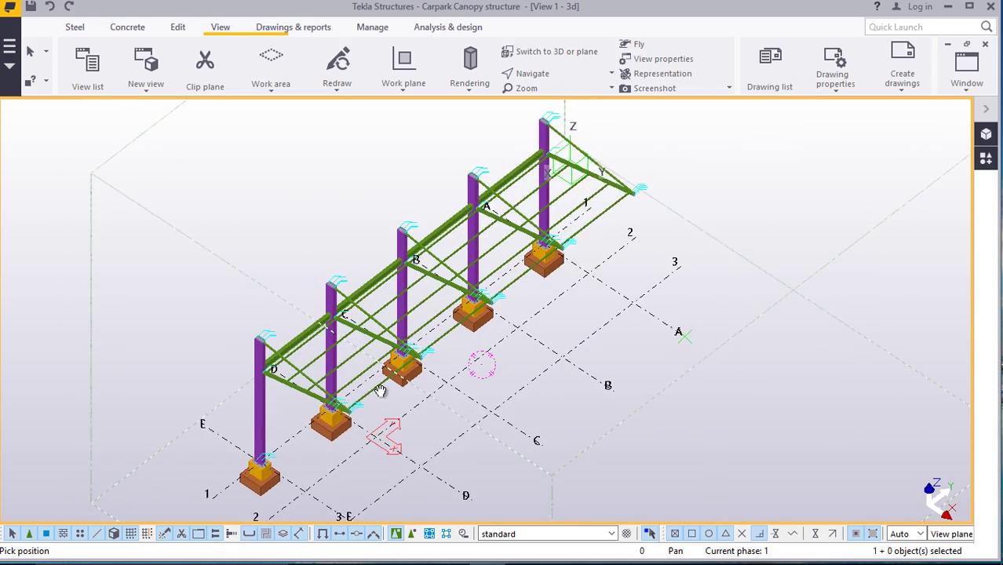
pyautogui.scroll(2, 398, 379)
pyautogui.keyDown('ctrl'); pyautogui.moveTo(400, 320); pyautogui.dragTo(534, 256, button='middle'); pyautogui.keyUp('ctrl')
pyautogui.scroll(3, 408, 334)
pyautogui.scroll(-2, 390, 325)
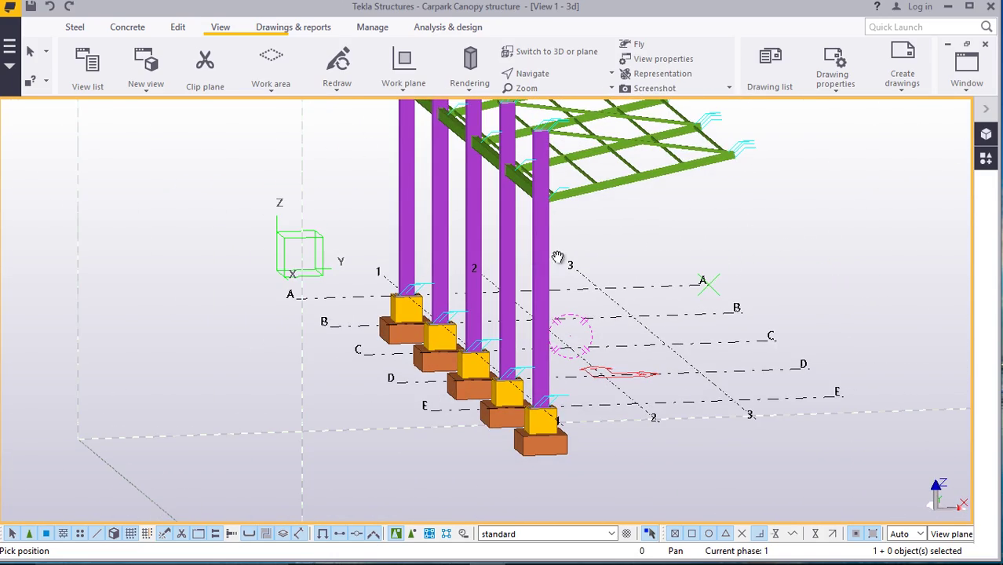